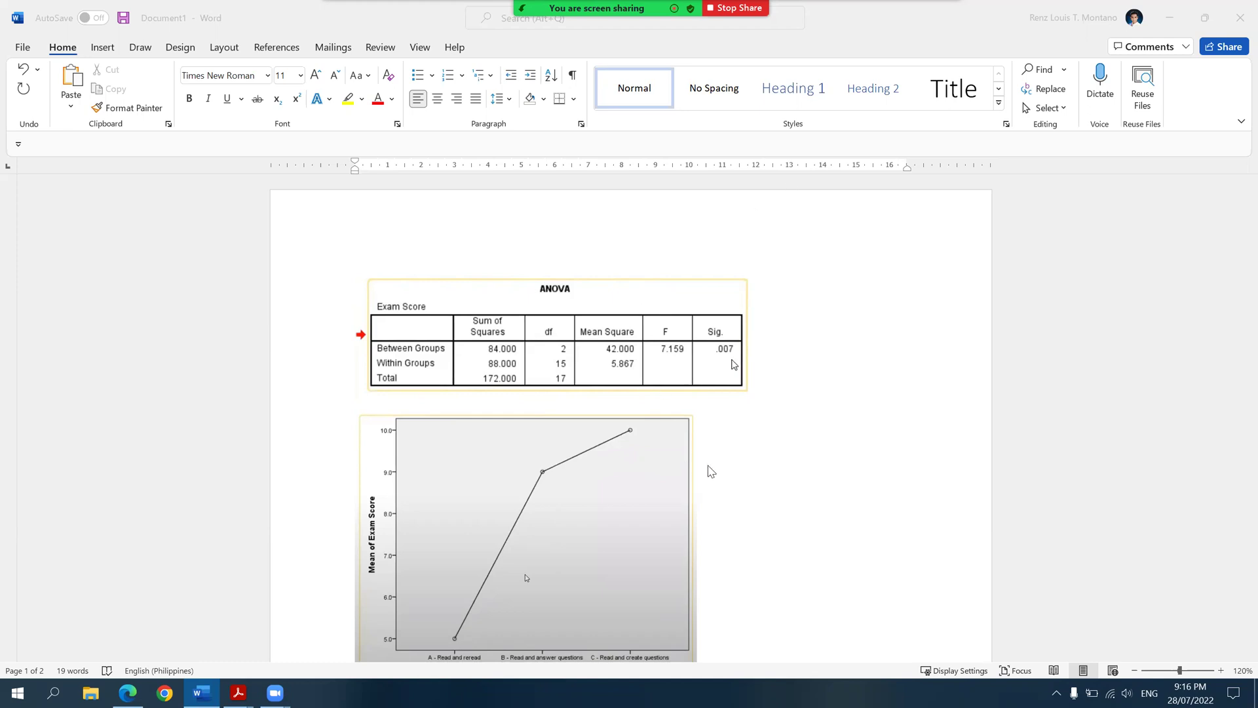
- Examine the plot of mean exam scores across the A, B and C groupings at a magnification of up to 240%
scroll(713, 473, down, 1)
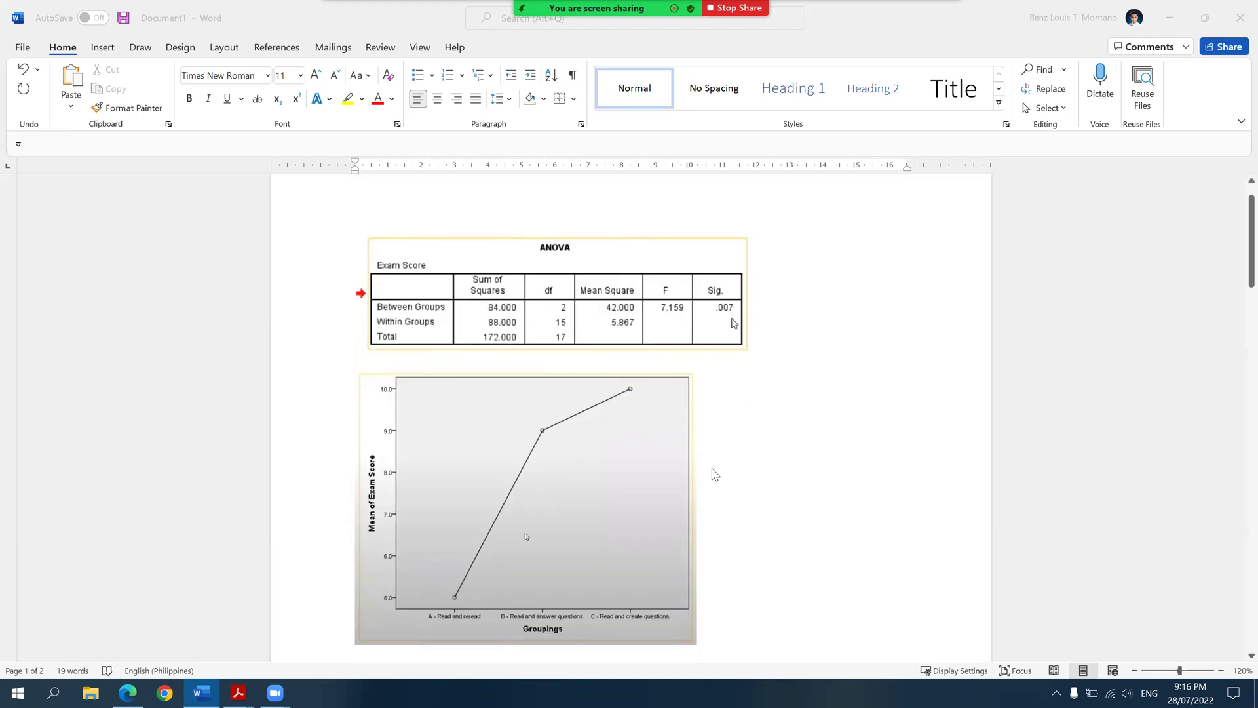
scroll(714, 473, down, 8)
scroll(711, 472, up, 3)
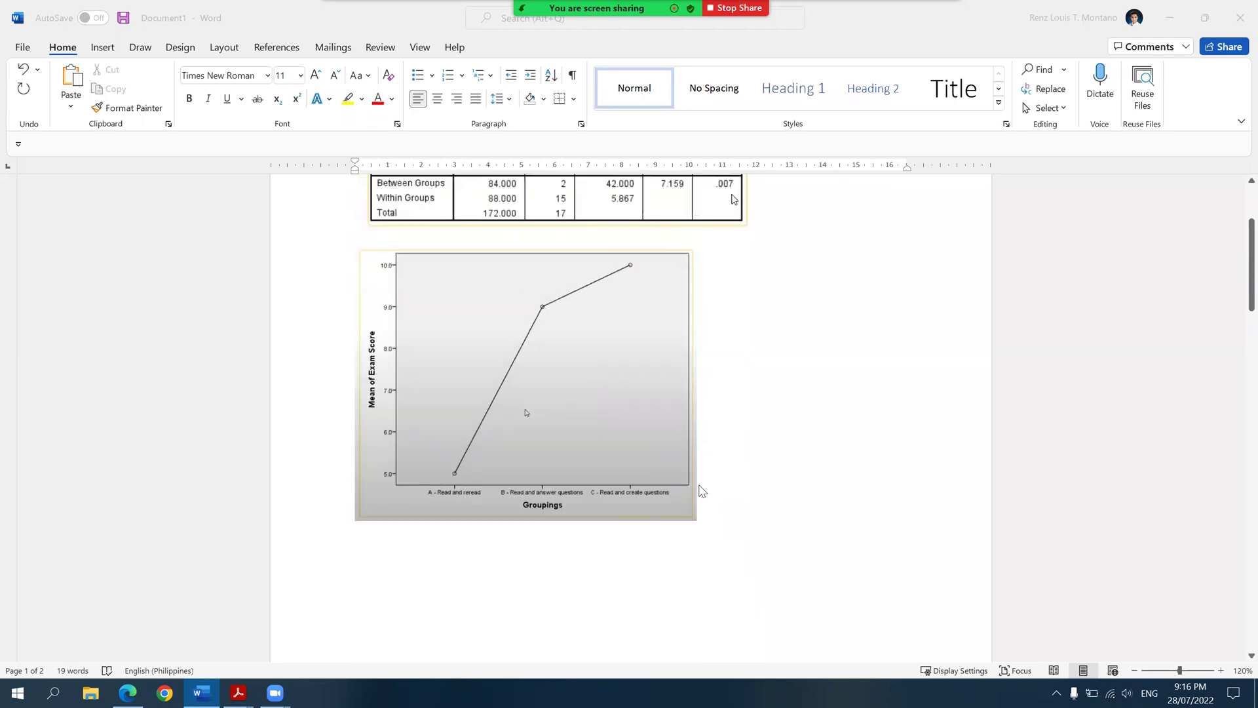
ctrl+scroll(701, 492, up, 2)
ctrl+scroll(516, 559, up, 2)
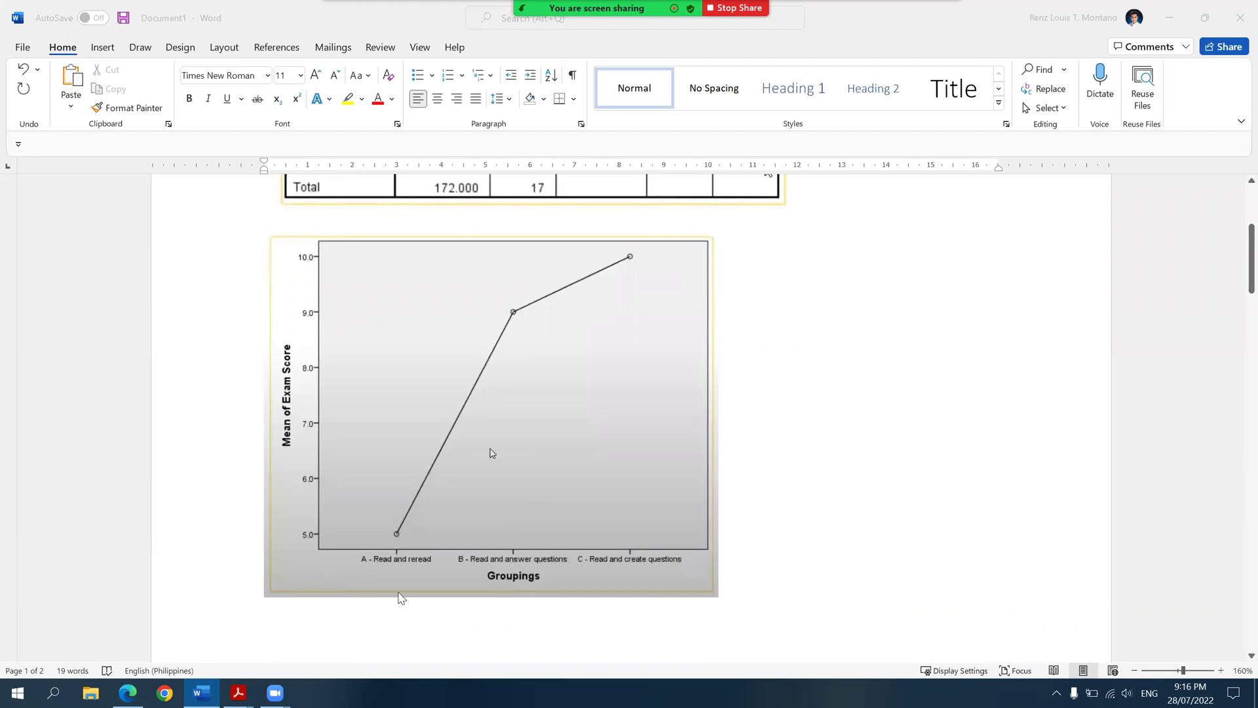
scroll(361, 564, down, 1)
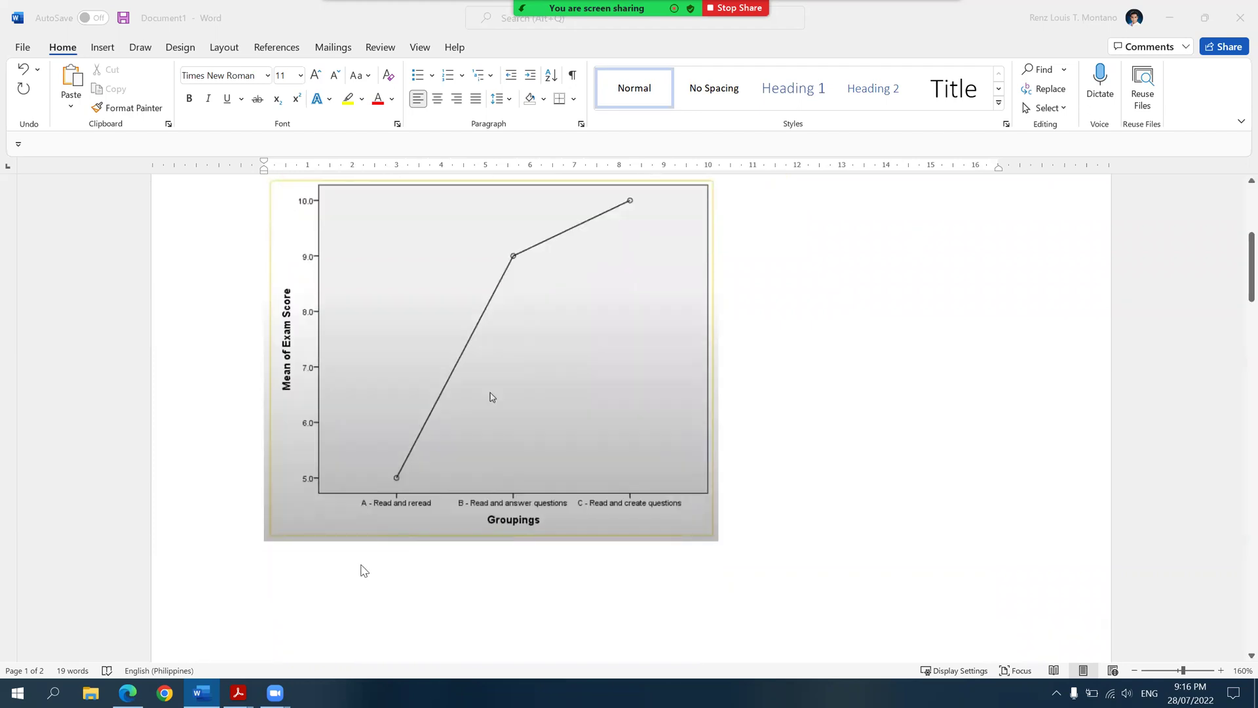
ctrl+scroll(359, 566, up, 3)
scroll(356, 570, down, 2)
ctrl+scroll(320, 481, up, 5)
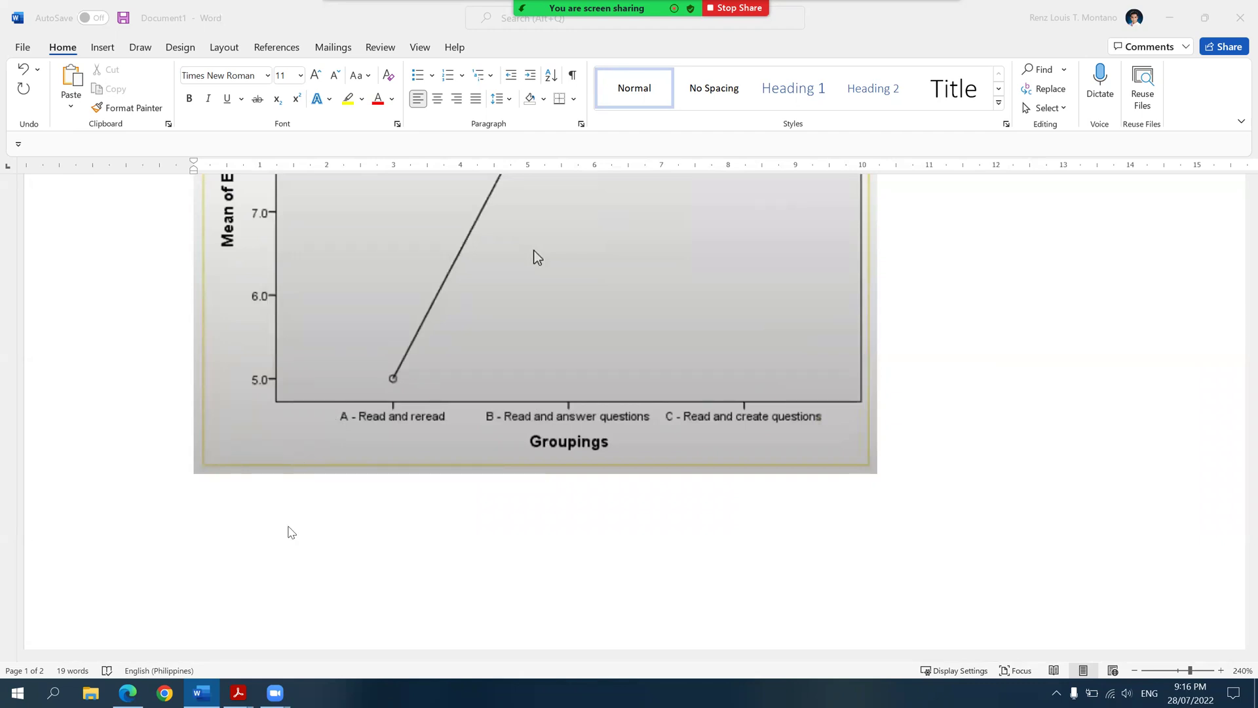
scroll(550, 462, down, 3)
scroll(551, 462, up, 6)
scroll(562, 462, down, 2)
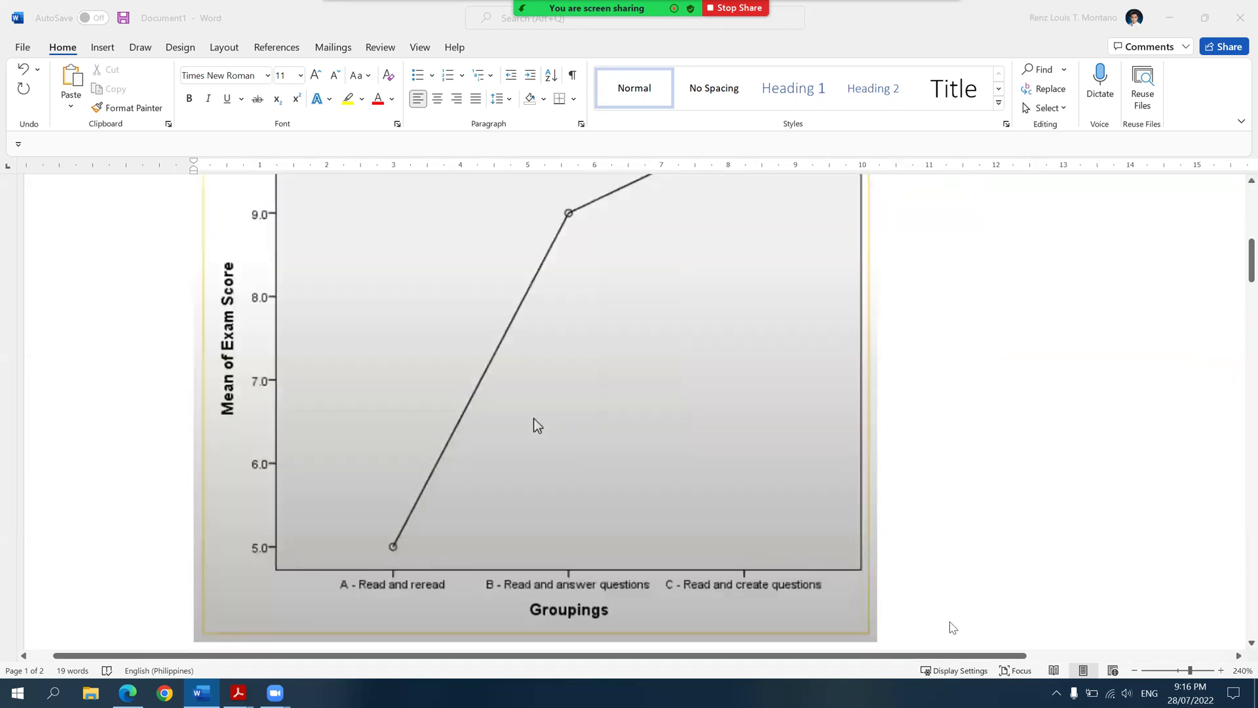
- Reduce the zoom to 143% and review the significance value in the ANOVA table together with the means plot
click(1190, 671)
scroll(552, 581, down, 10)
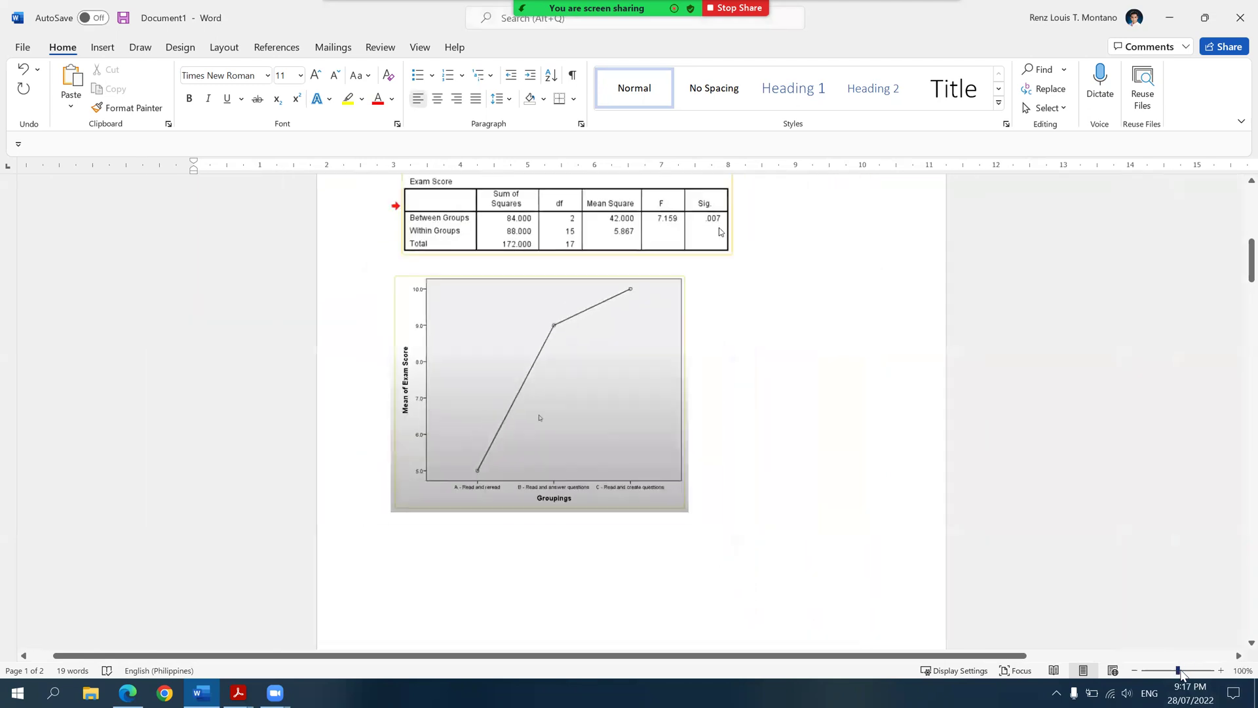
scroll(552, 581, up, 4)
scroll(552, 581, down, 3)
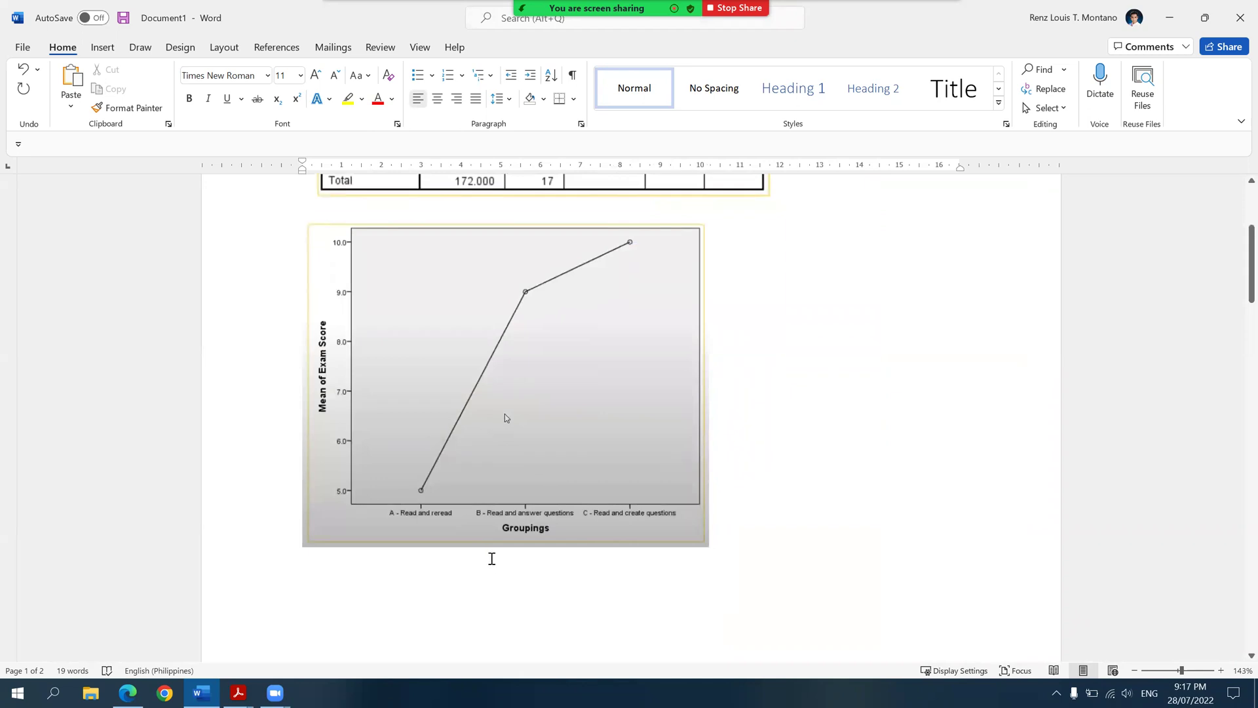
scroll(568, 443, up, 2)
scroll(568, 443, up, 1)
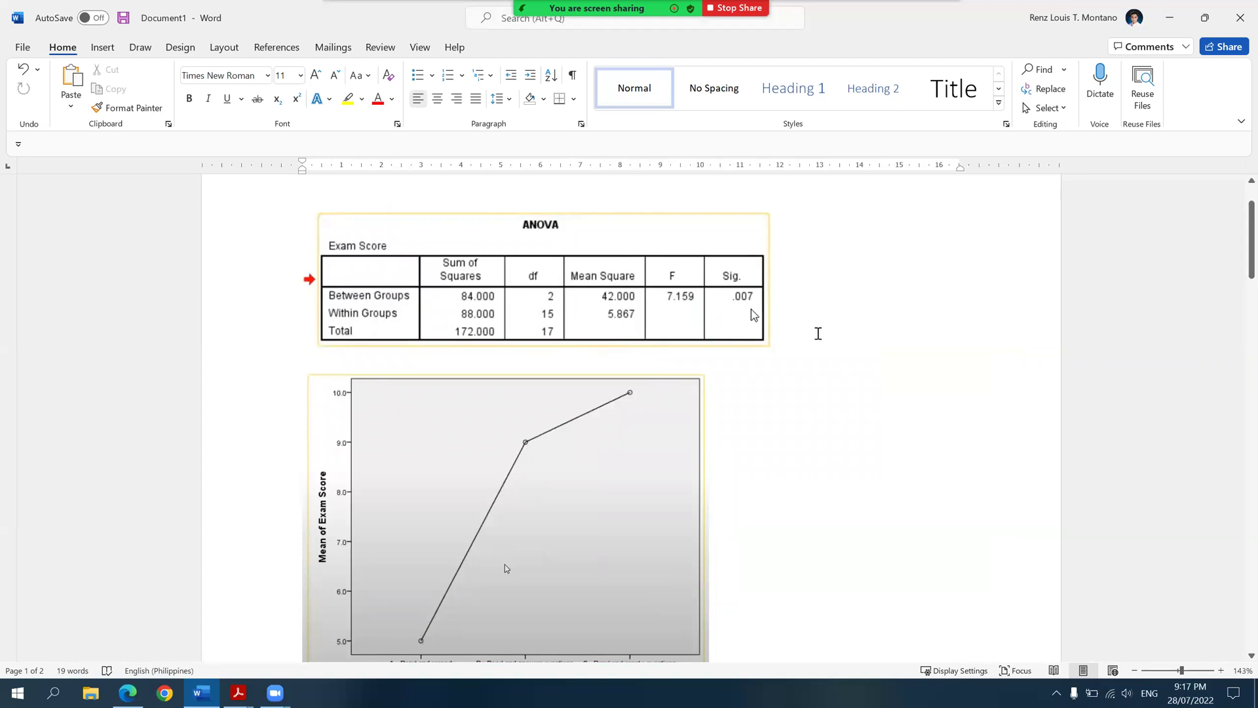
scroll(819, 337, down, 3)
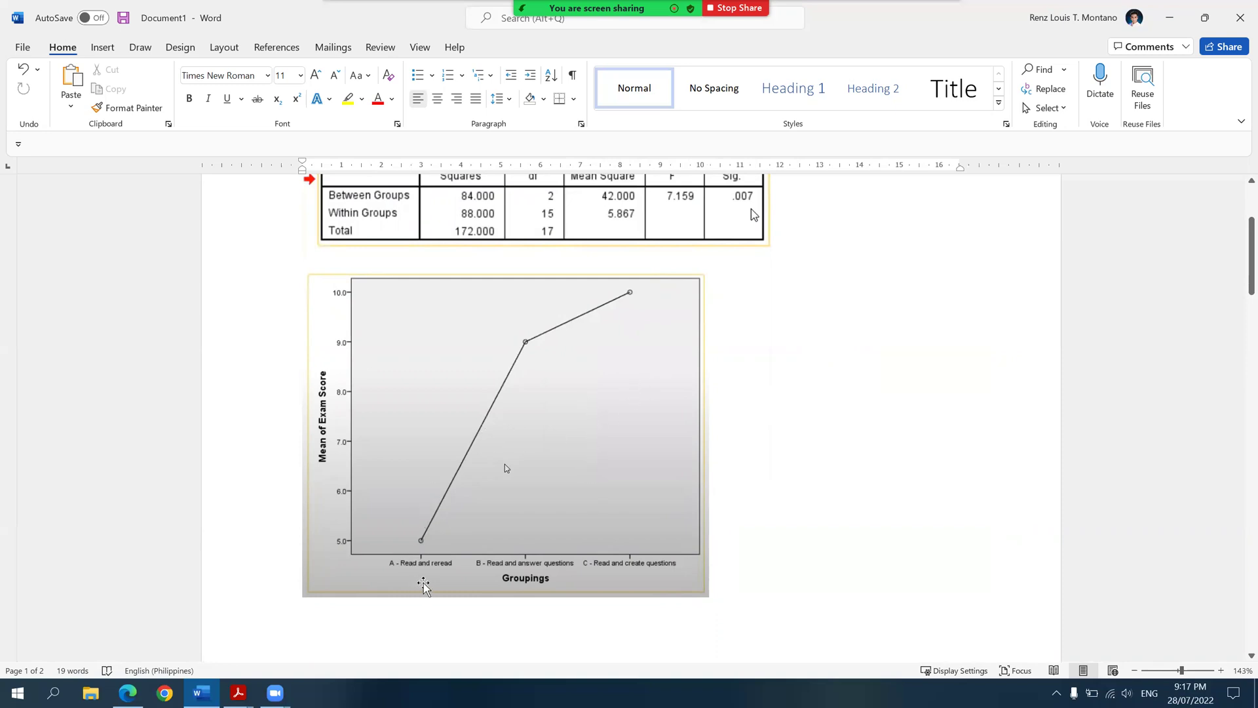
- Examine the Tukey HSD Multiple Comparisons table and the group means in the Descriptives table at 193% zoom
scroll(422, 584, down, 8)
scroll(424, 579, down, 15)
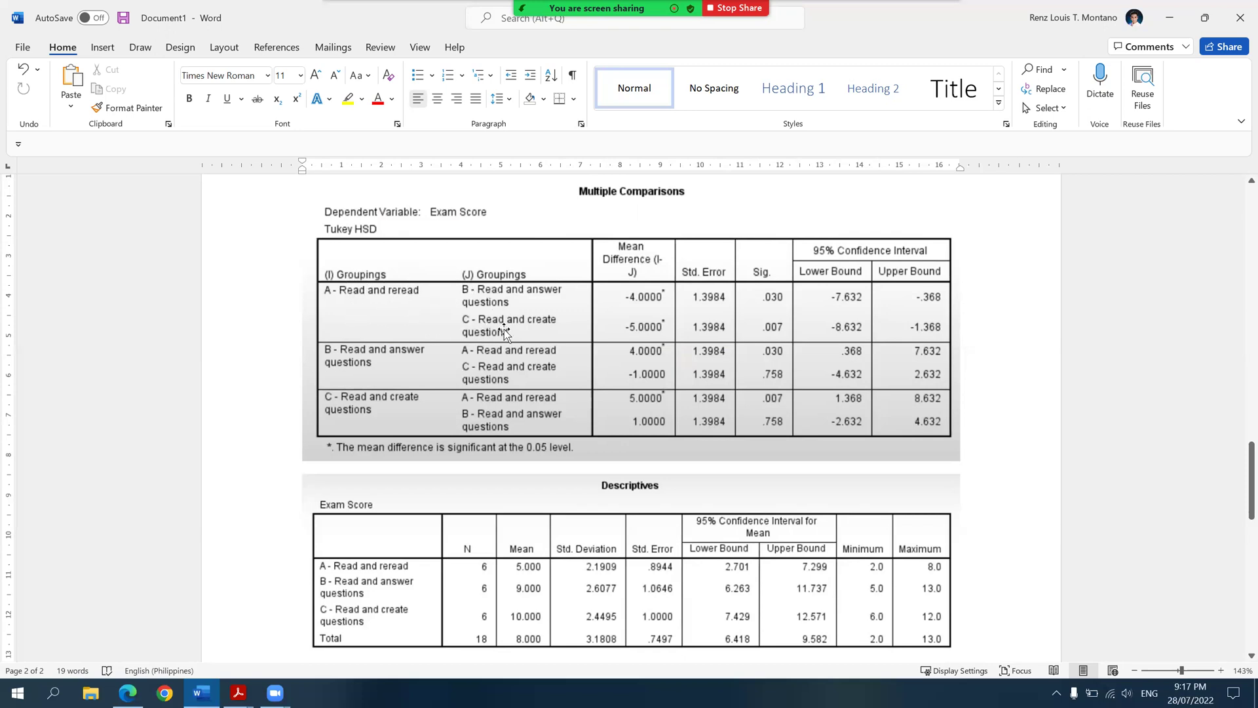
ctrl+scroll(508, 338, up, 5)
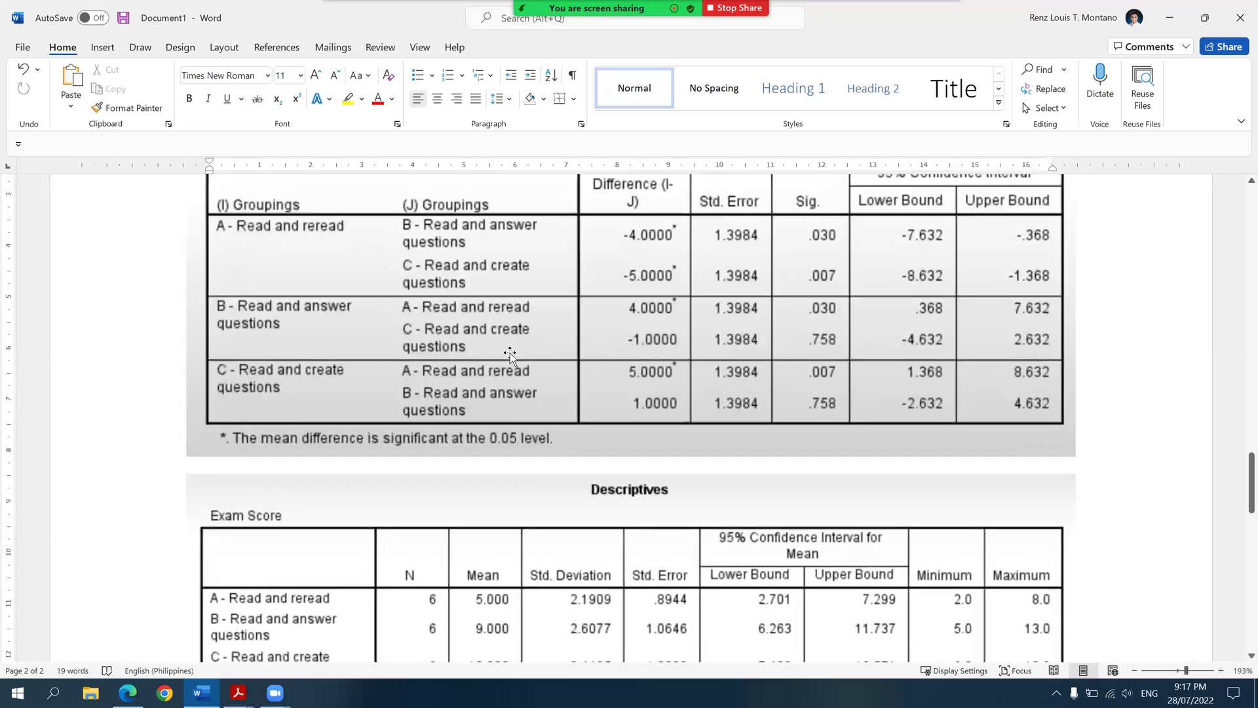
scroll(509, 352, up, 1)
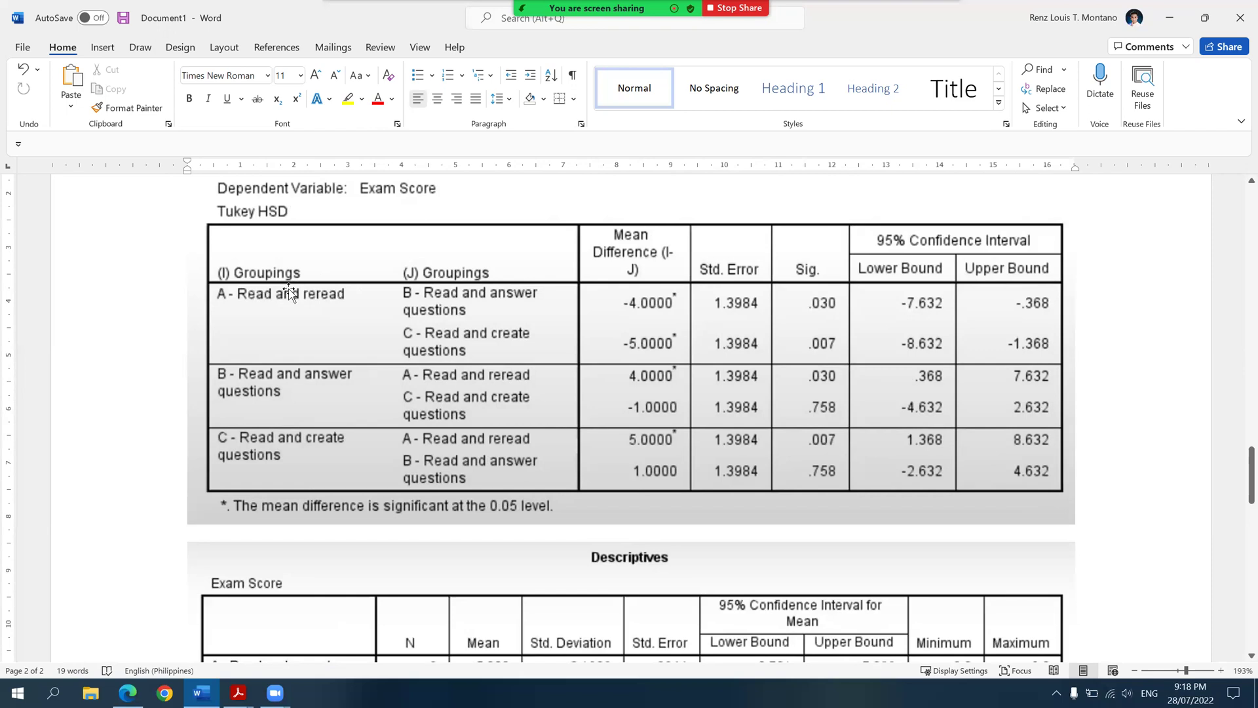
scroll(289, 293, up, 1)
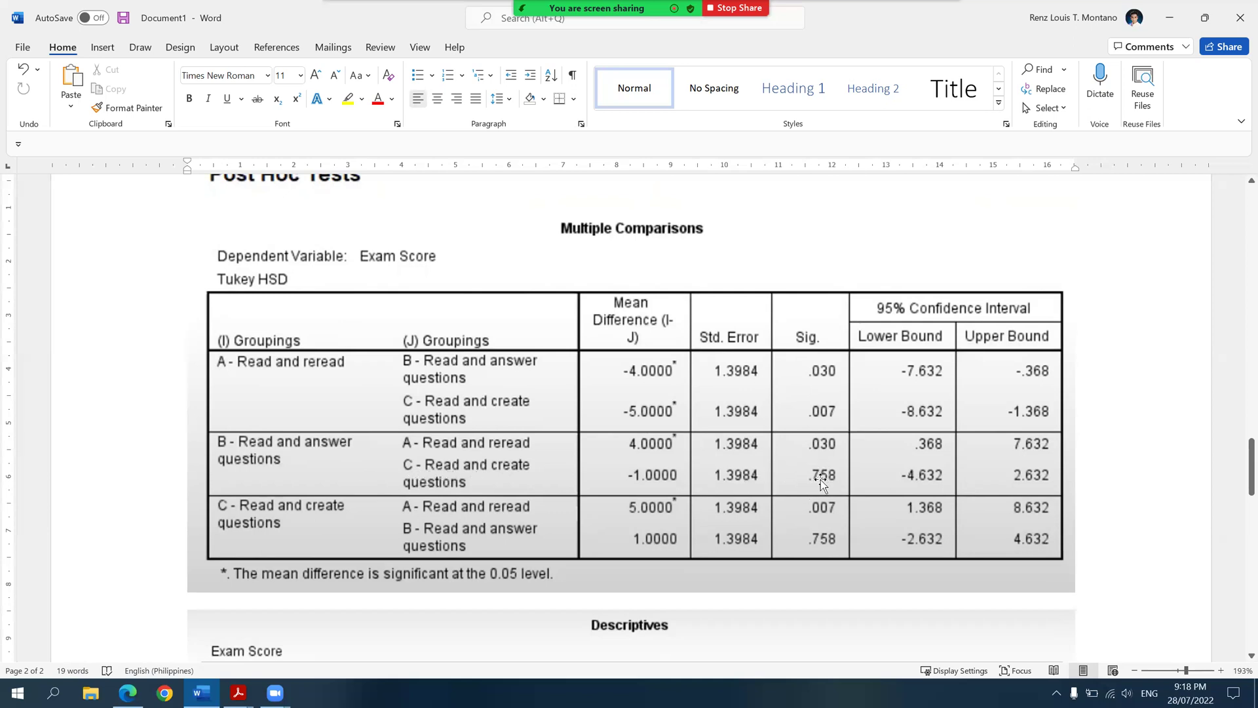
scroll(820, 480, down, 5)
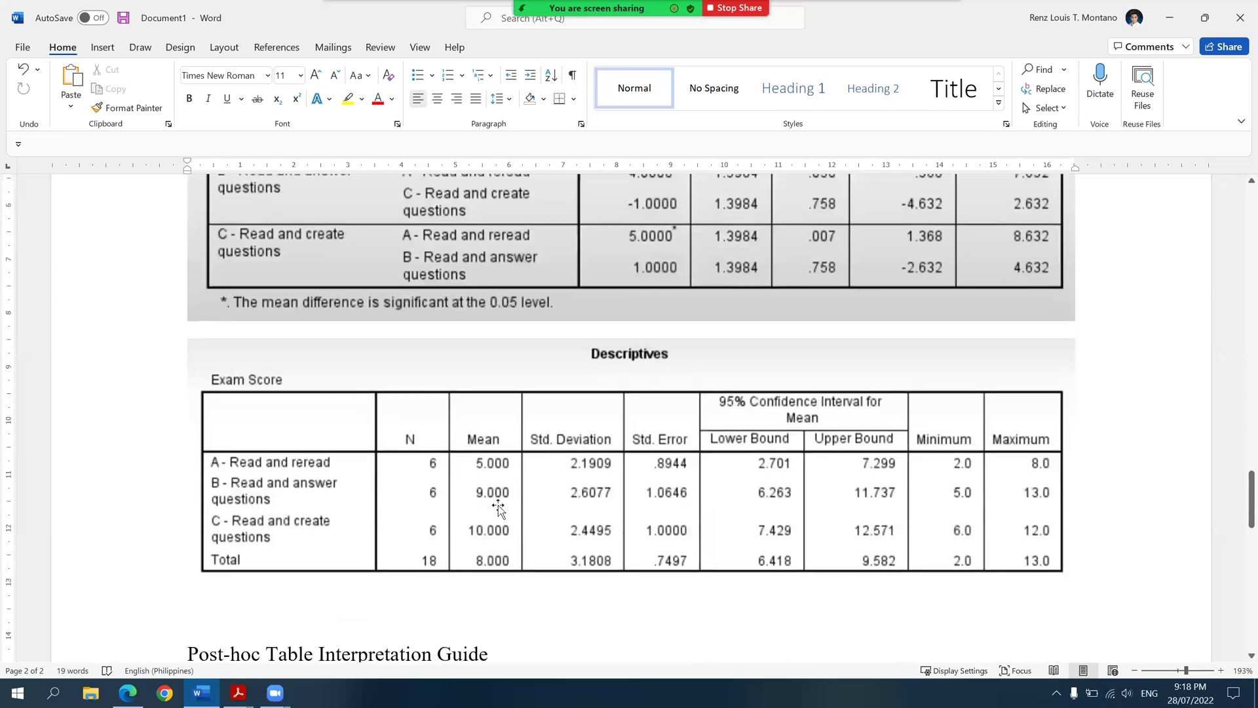
scroll(393, 551, down, 1)
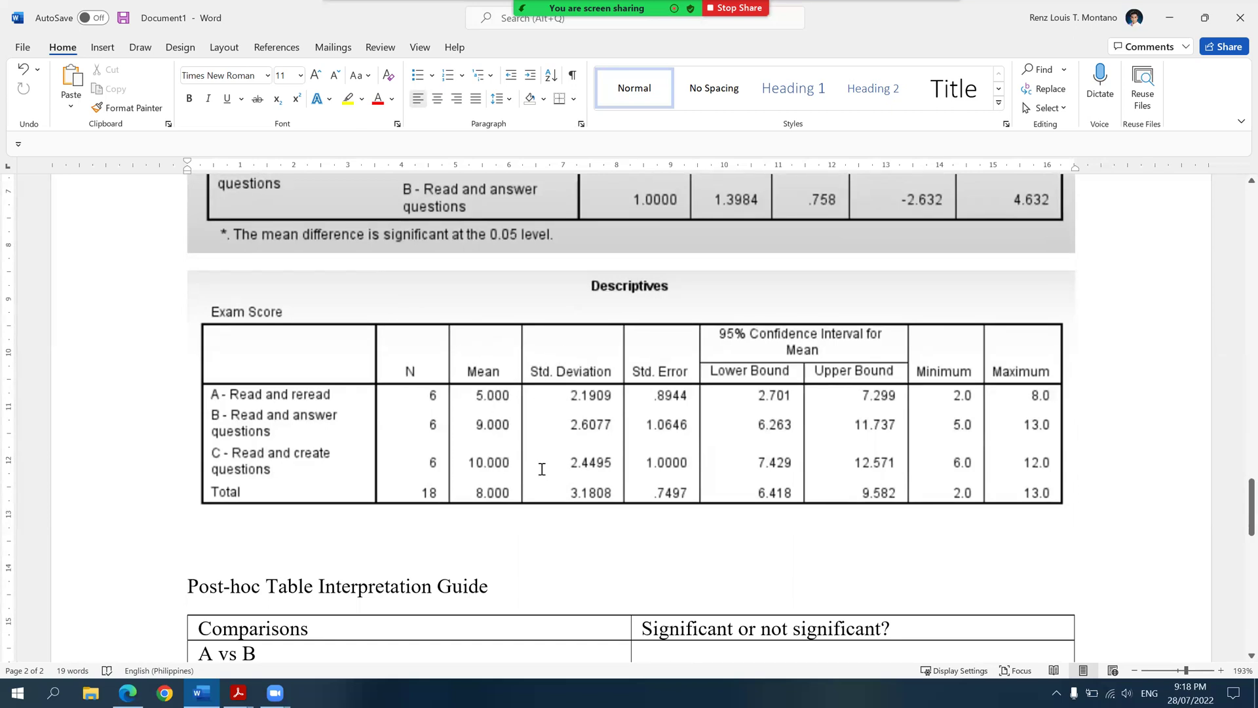
scroll(542, 469, down, 4)
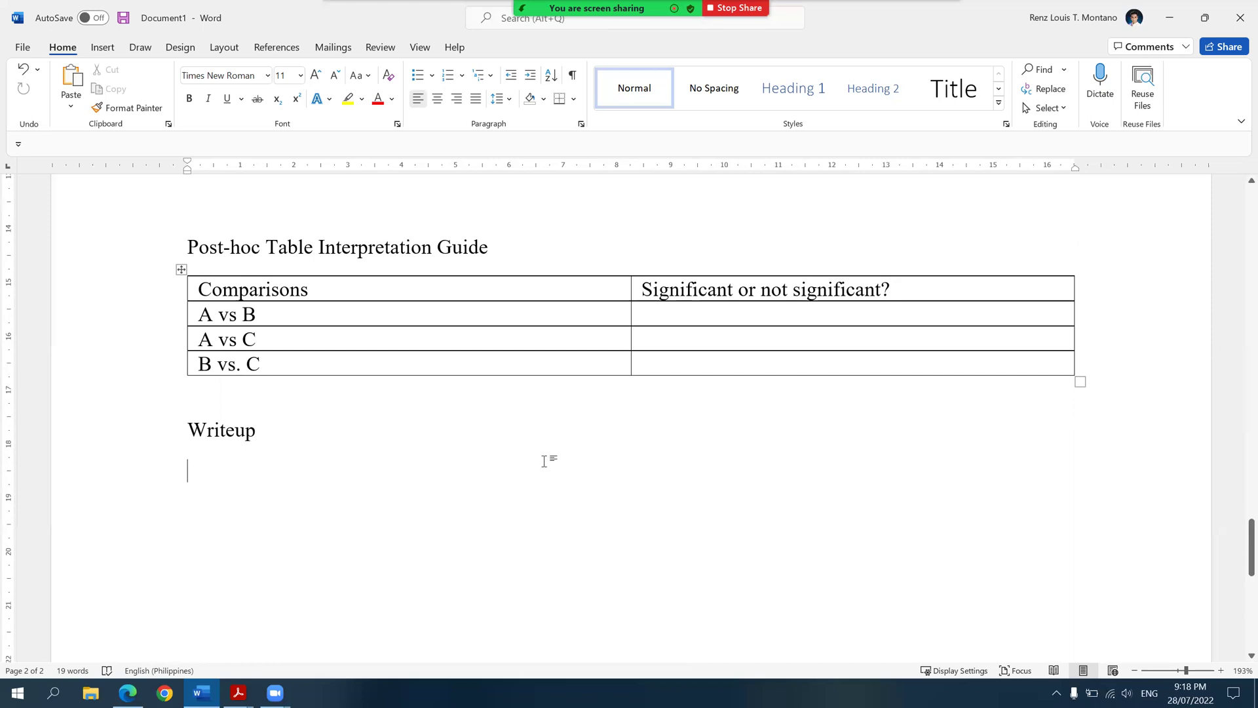
- Enter "yes" as the significance answer for A vs B in the Post-hoc Table Interpretation Guide
click(224, 247)
shift+click(505, 244)
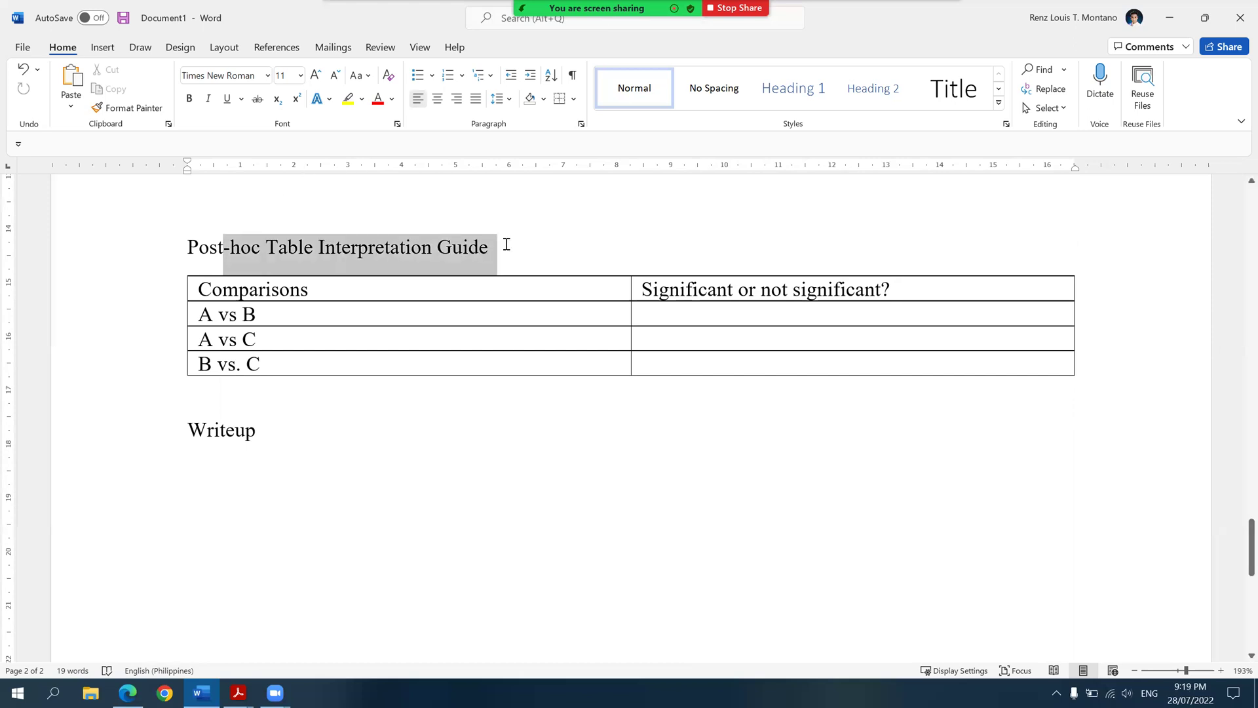
click(506, 244)
click(647, 313)
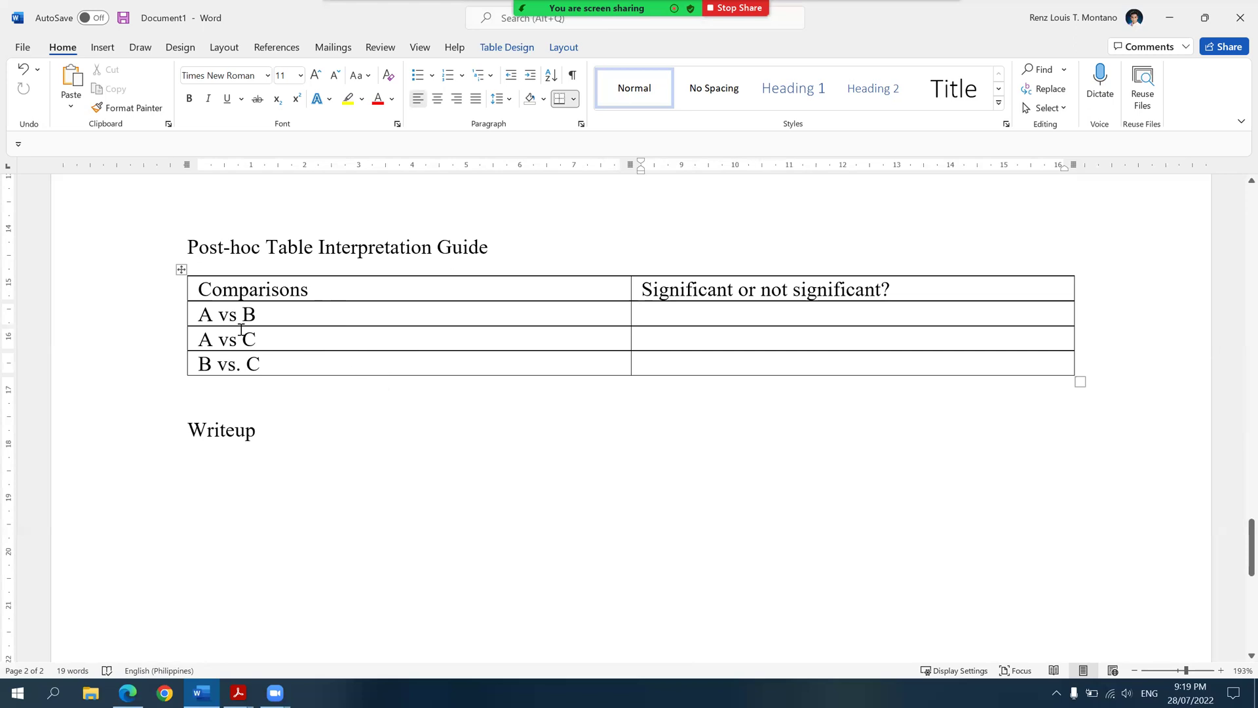
double_click(205, 314)
double_click(250, 314)
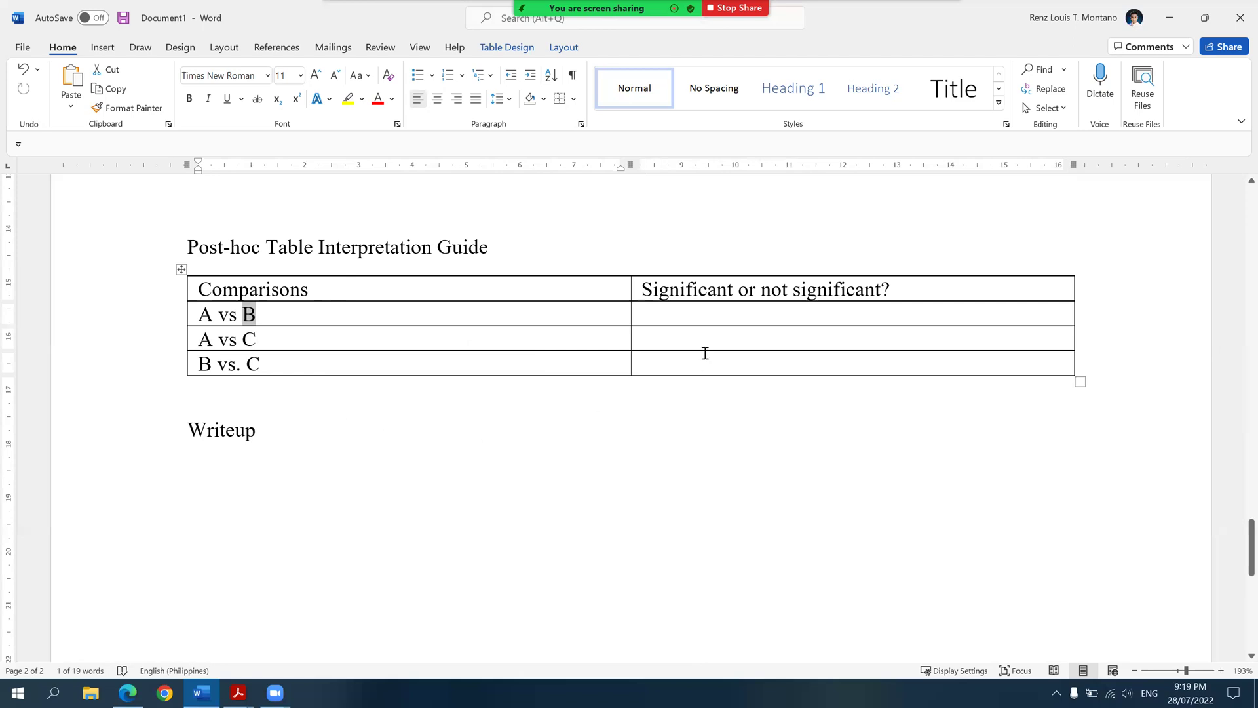
click(662, 318)
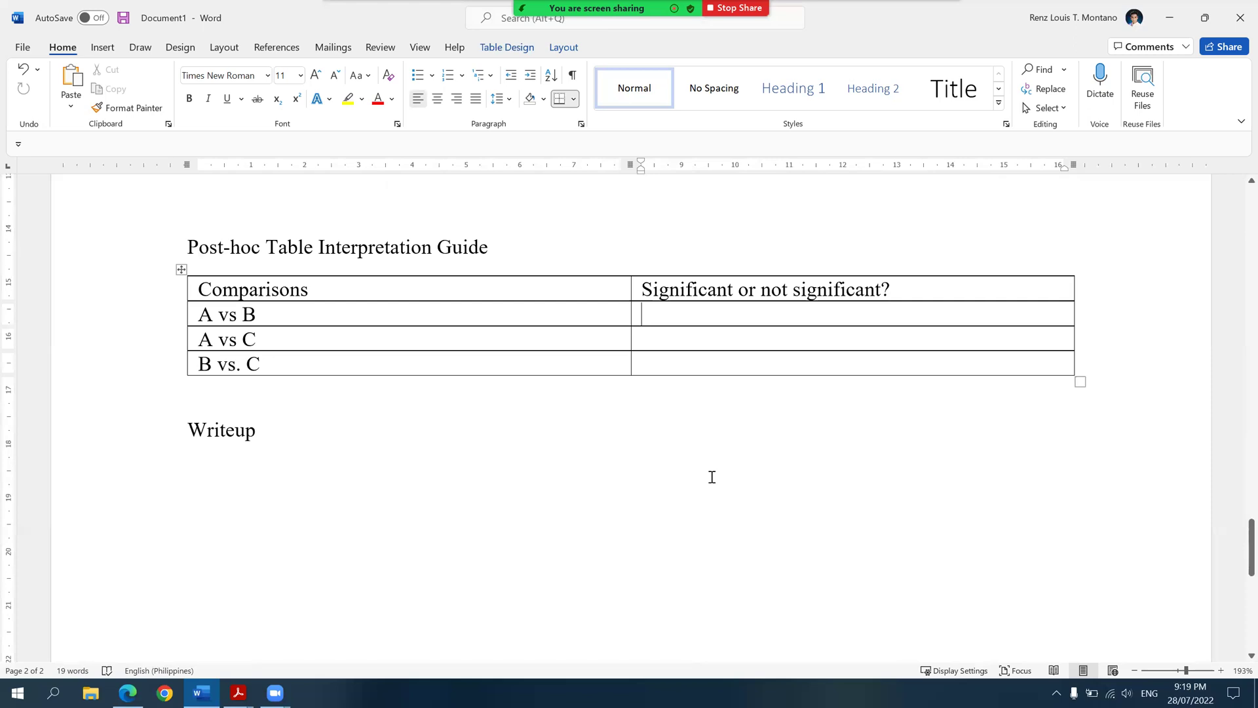
text(yes)
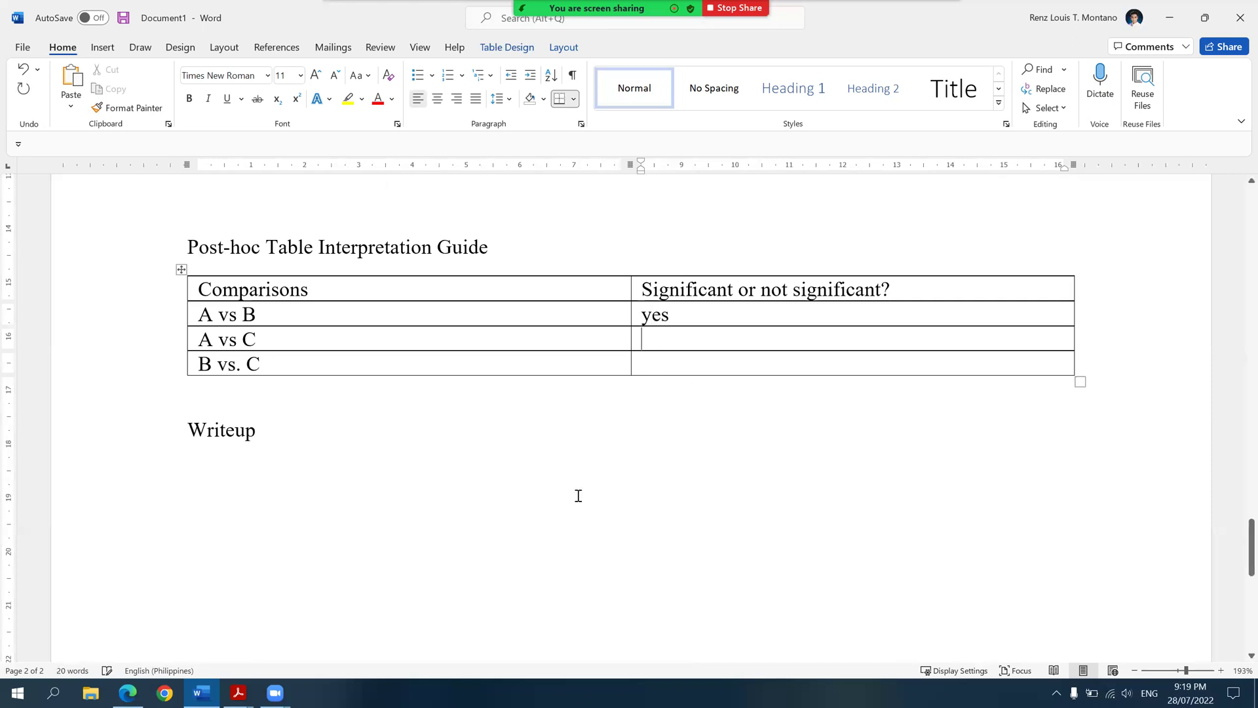
- Check the A versus C significance in the Multiple Comparisons table and enter "yes" for A vs C in the guide
scroll(579, 494, up, 10)
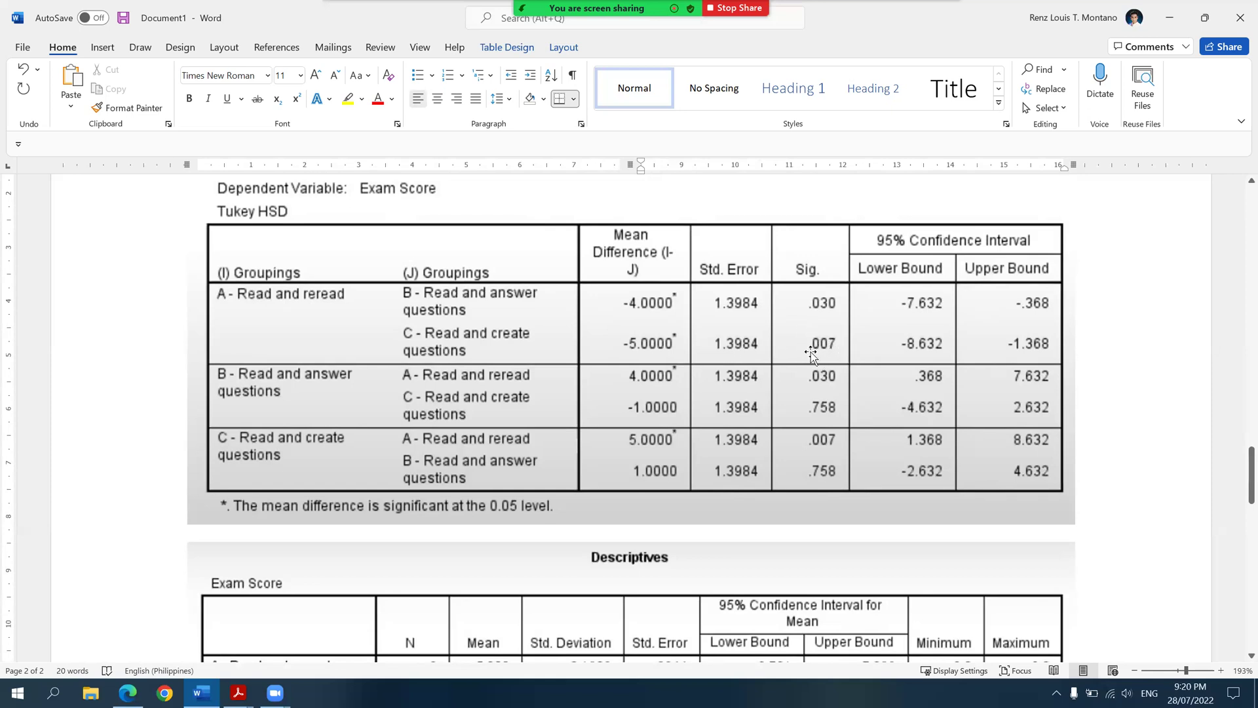
scroll(683, 516, down, 9)
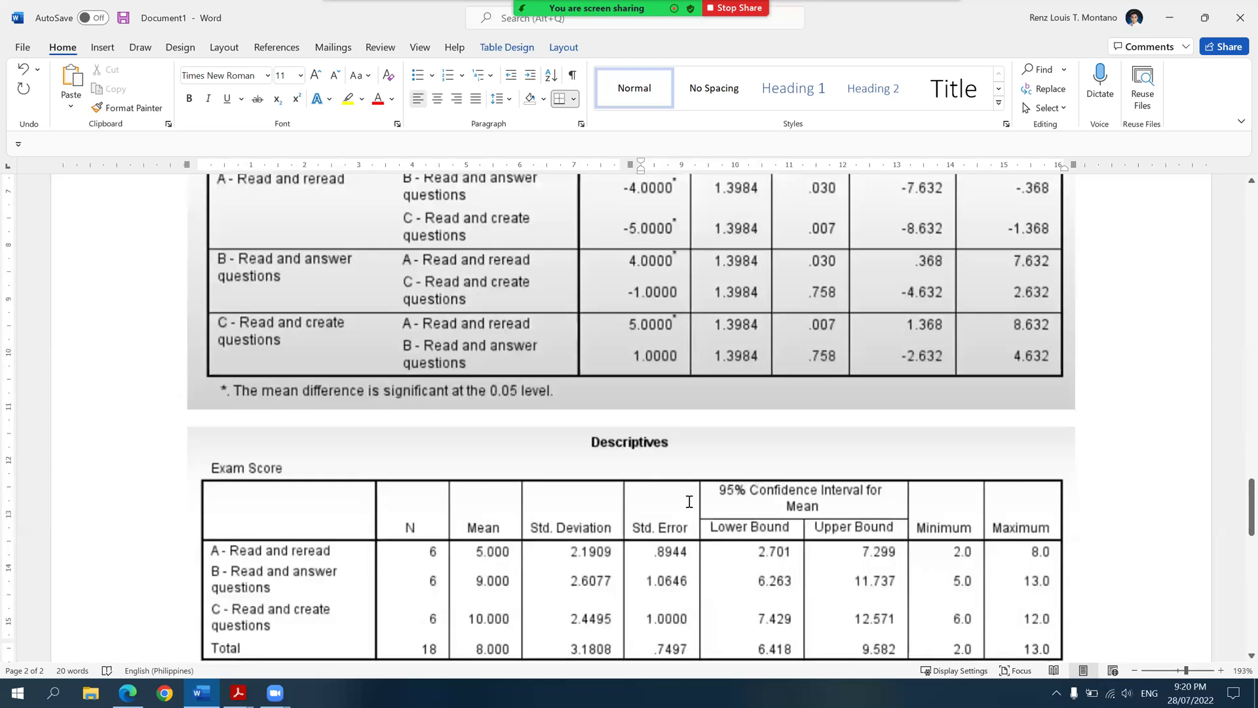
click(662, 408)
text(yes)
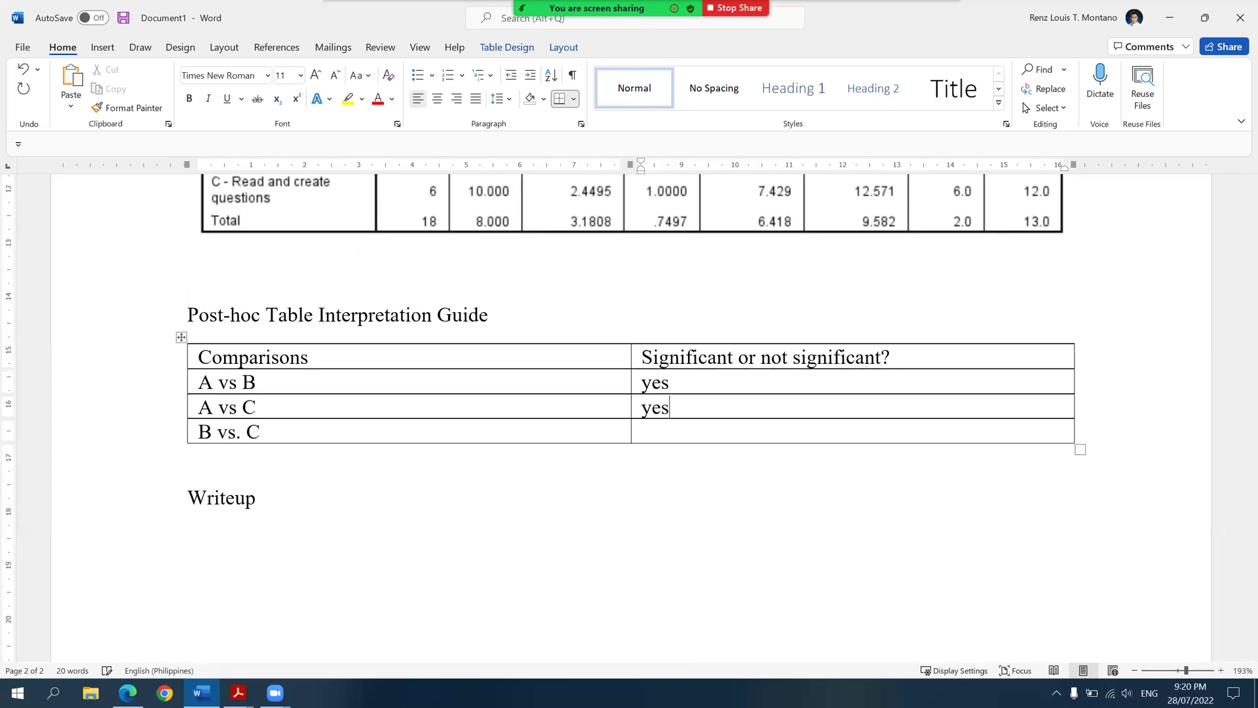
- Check the B versus C significance in the Multiple Comparisons table and enter "no" for B vs. C in the guide
click(272, 433)
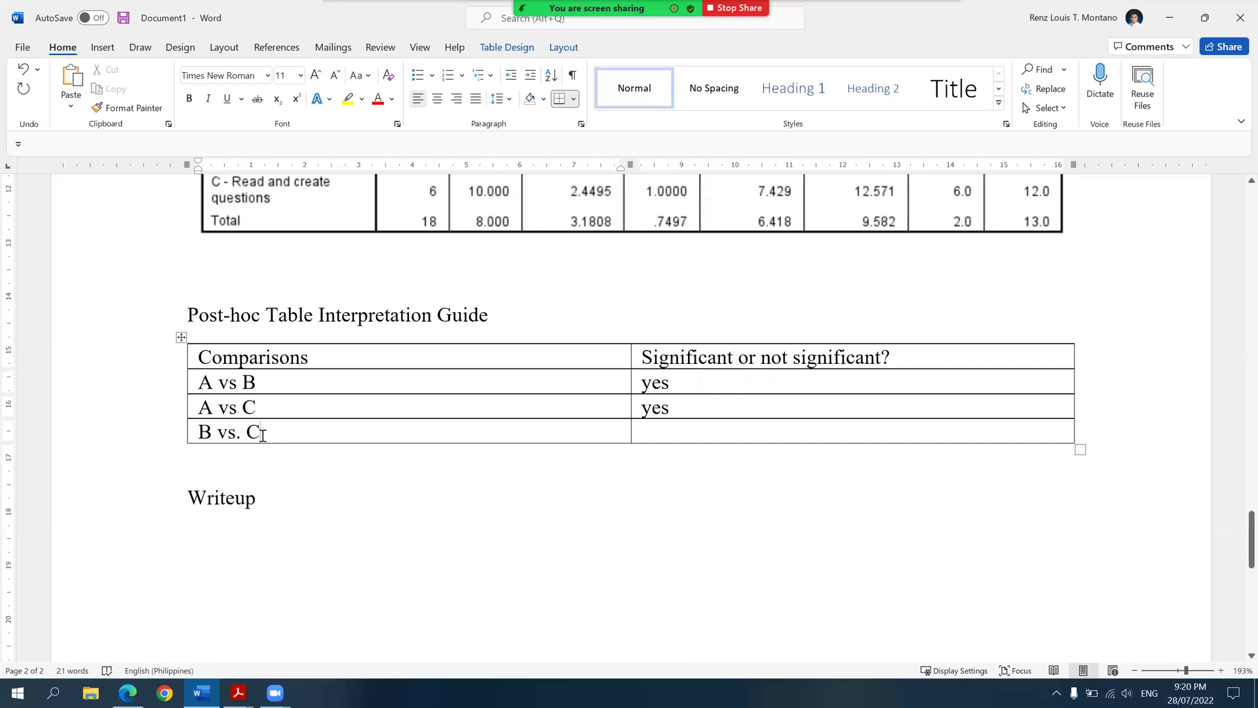
scroll(345, 443, up, 5)
scroll(345, 443, up, 4)
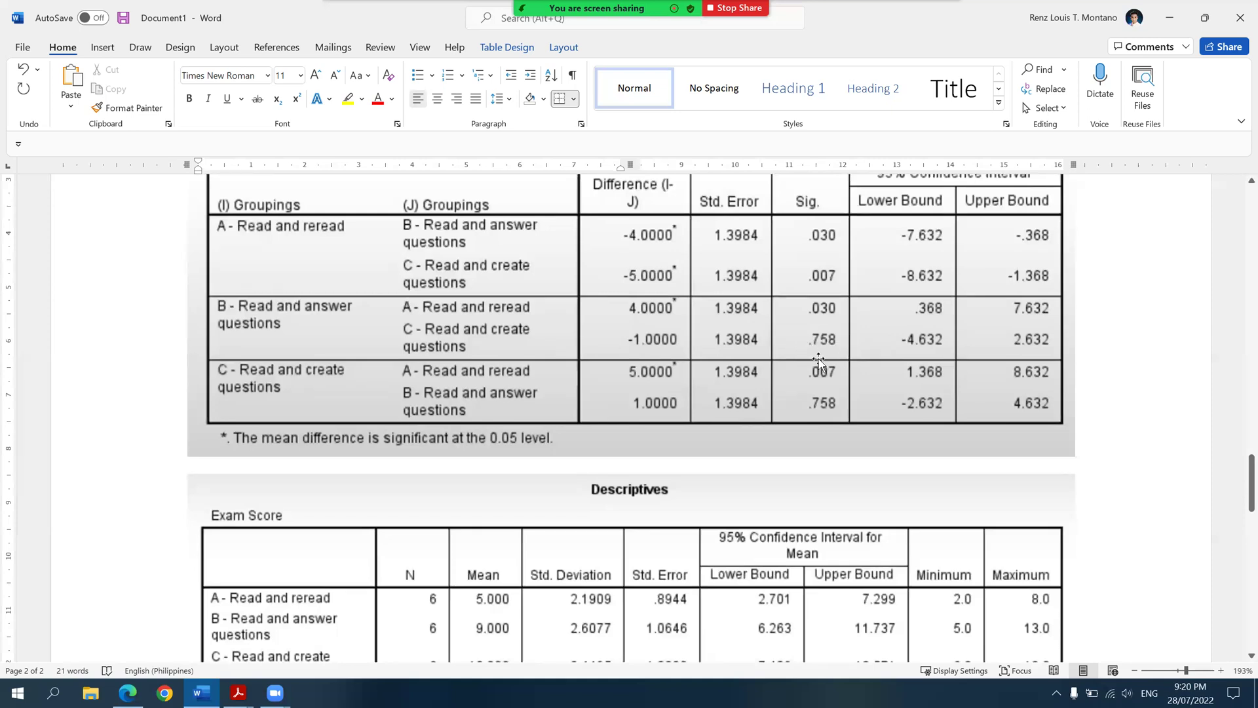
scroll(796, 413, down, 7)
click(739, 425)
text(no)
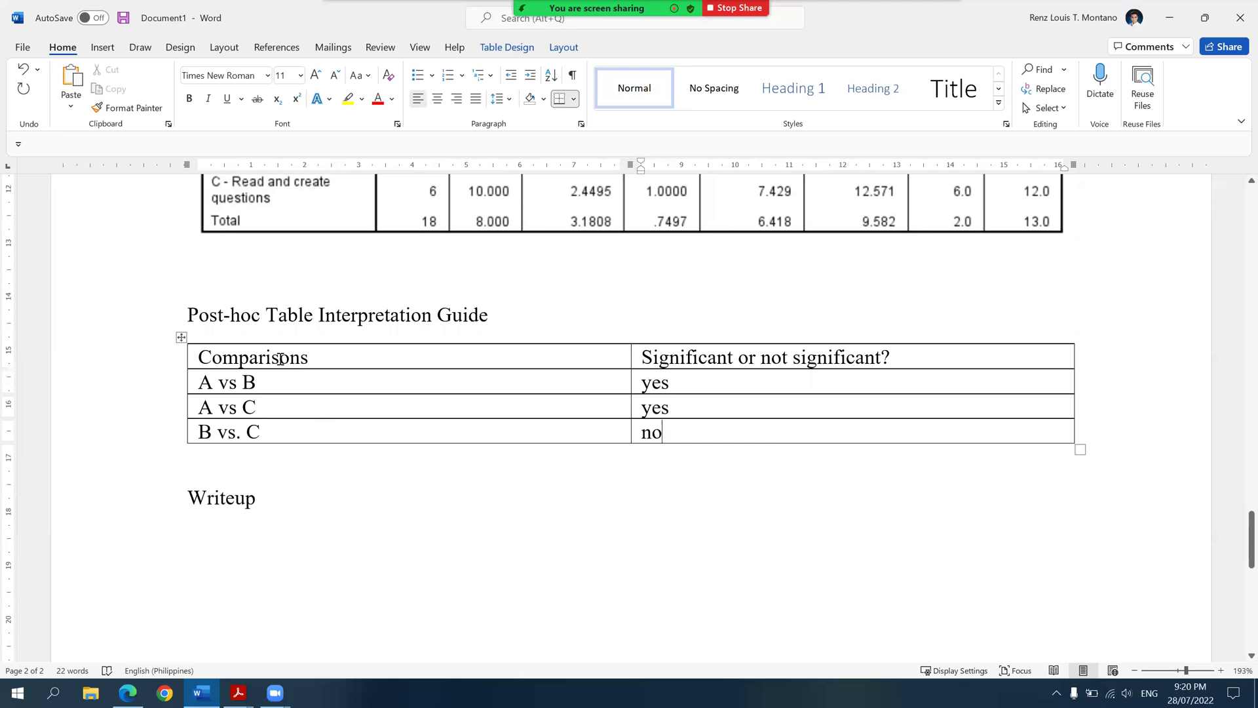
- Start the paragraph under the Writeup heading with "This study was conducted to determine"
click(181, 337)
click(302, 537)
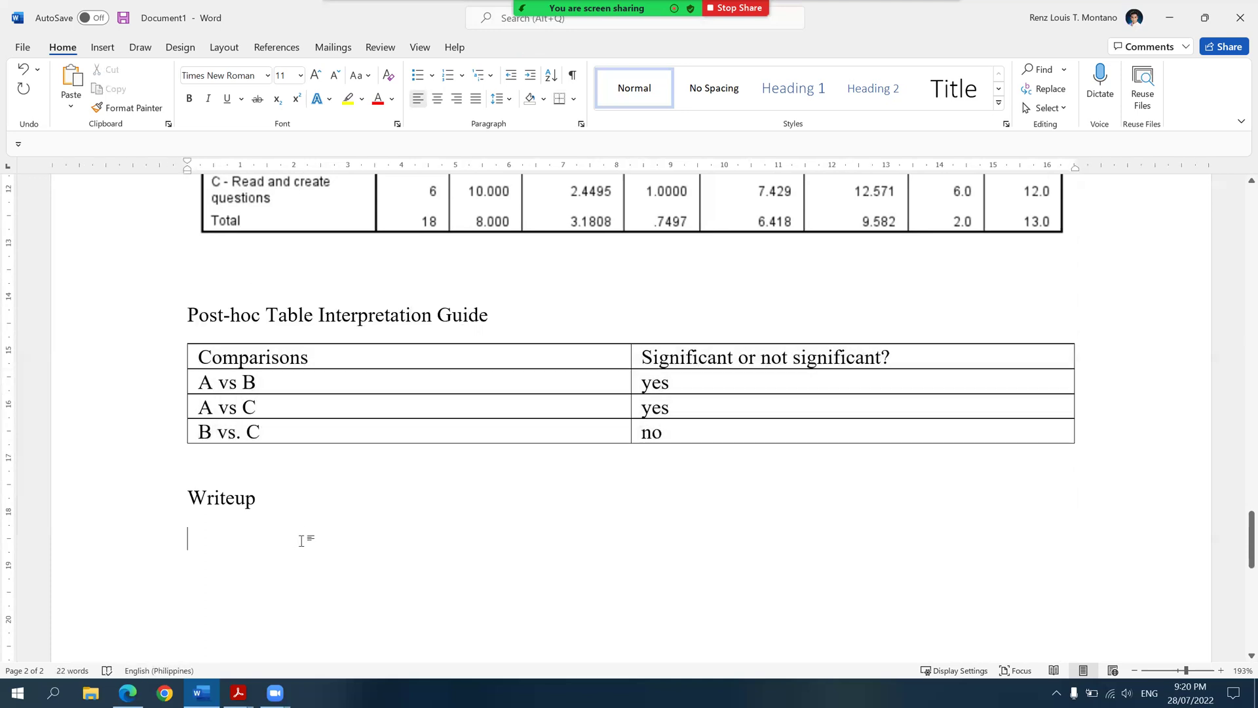
scroll(302, 536, down, 3)
scroll(302, 536, down, 1)
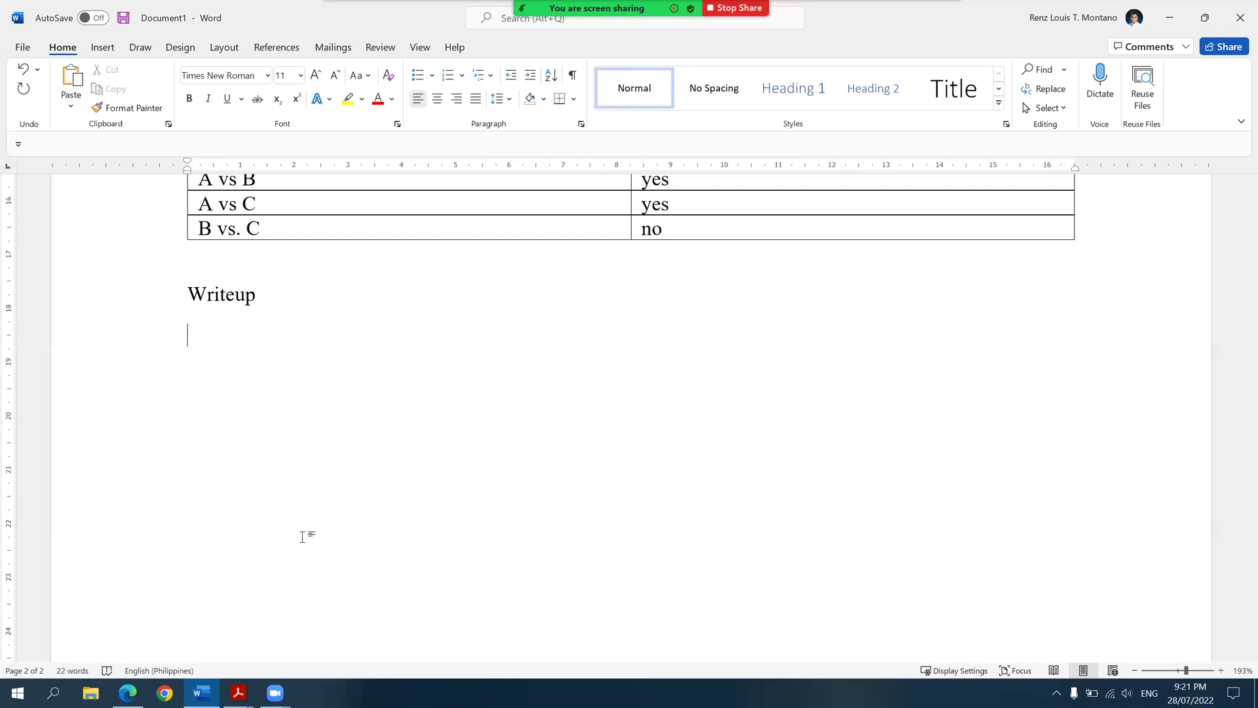
text(This study was conducted )
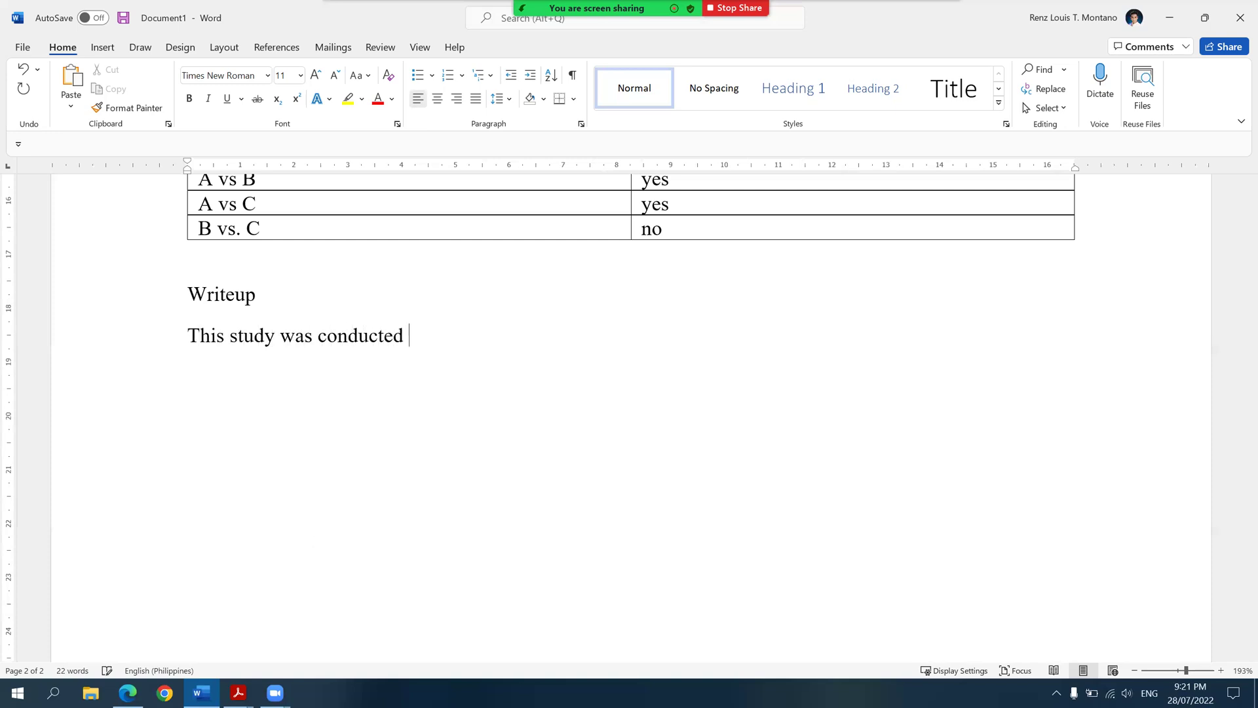
text(to determine )
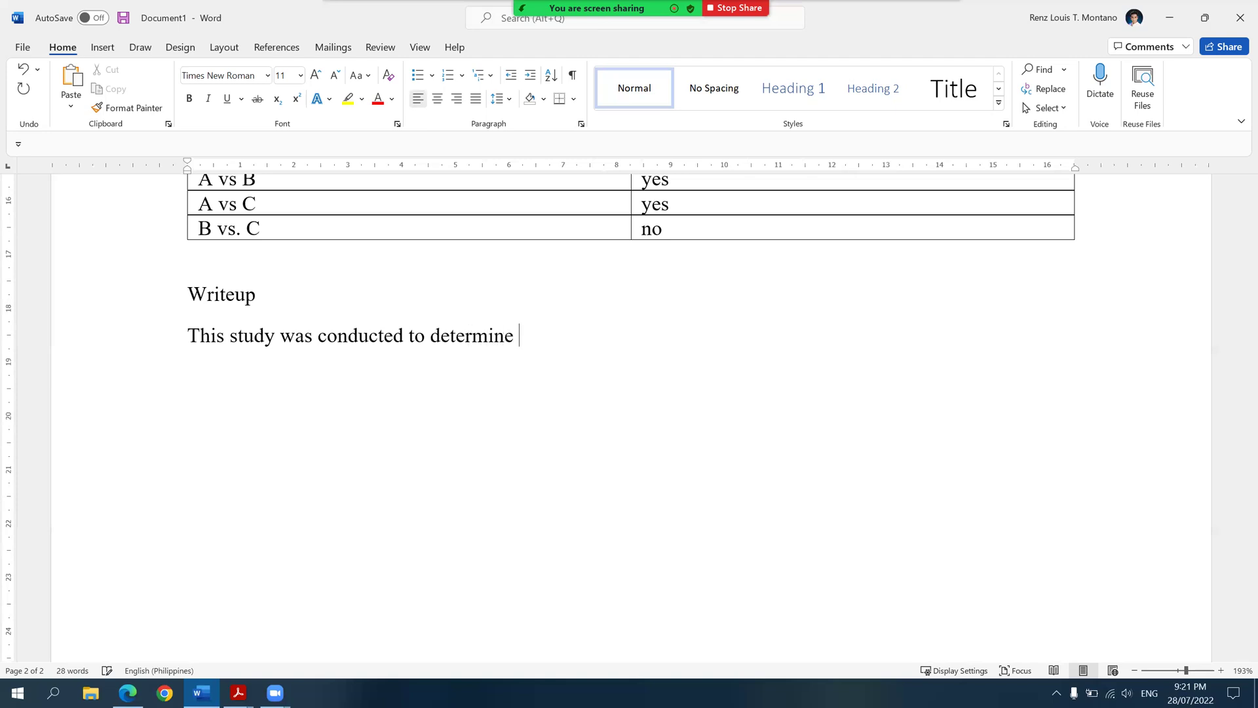
- Complete the opening Writeup sentence with "if there are significant differences in the test scores of the participants depending on their study strategy."
text(if there are signif)
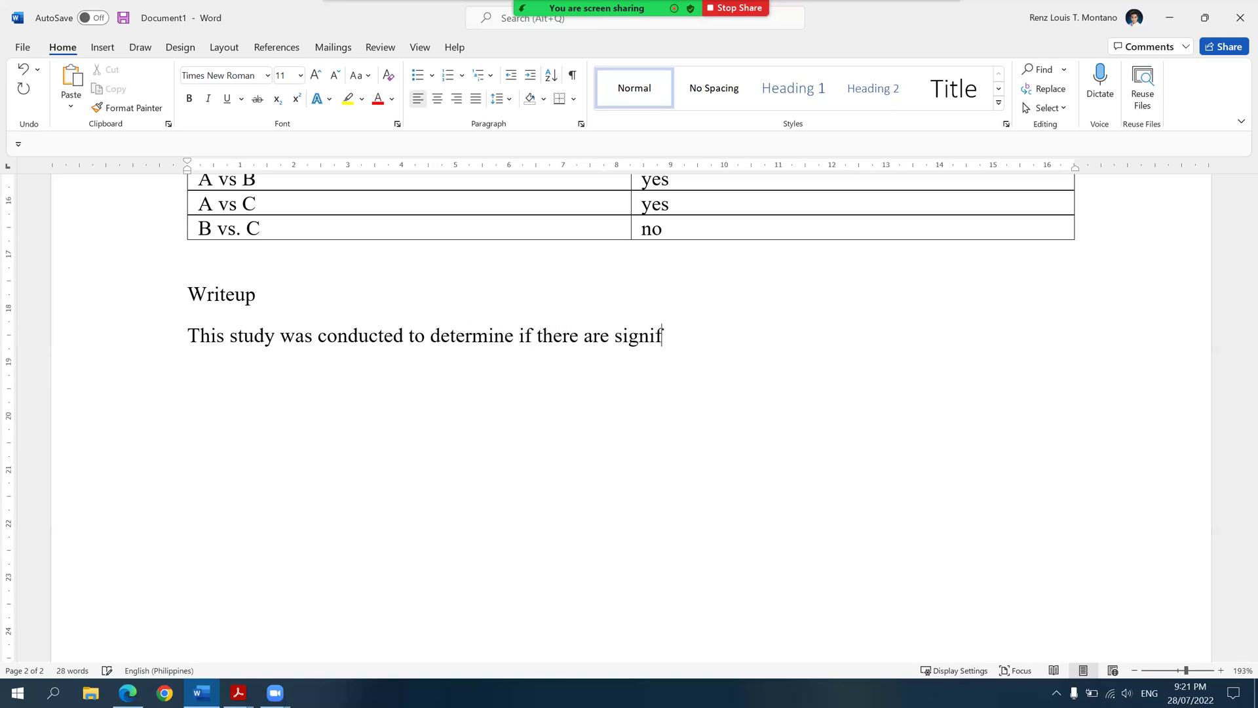
text(icant differenc)
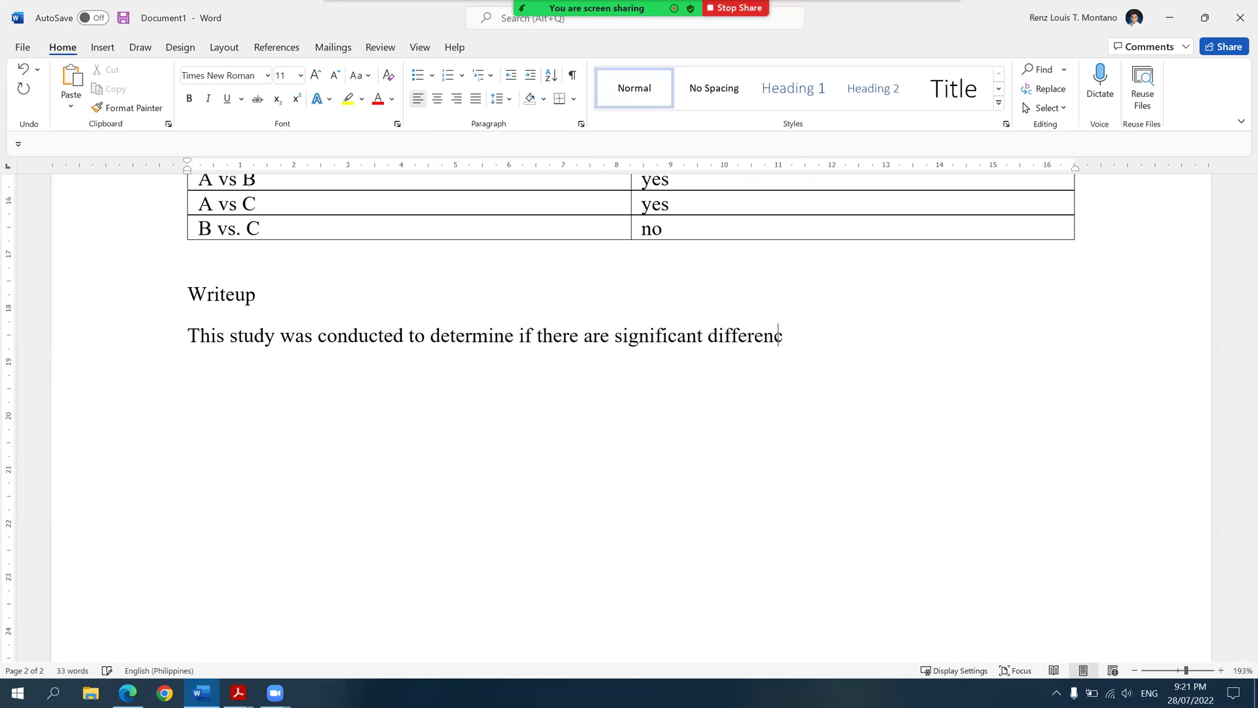
text(es in the test scores of the particpants)
key(BackSpace)
key(BackSpace)
key(BackSpace)
key(BackSpace)
key(BackSpace)
key(BackSpace)
key(BackSpace)
text(cipants depe)
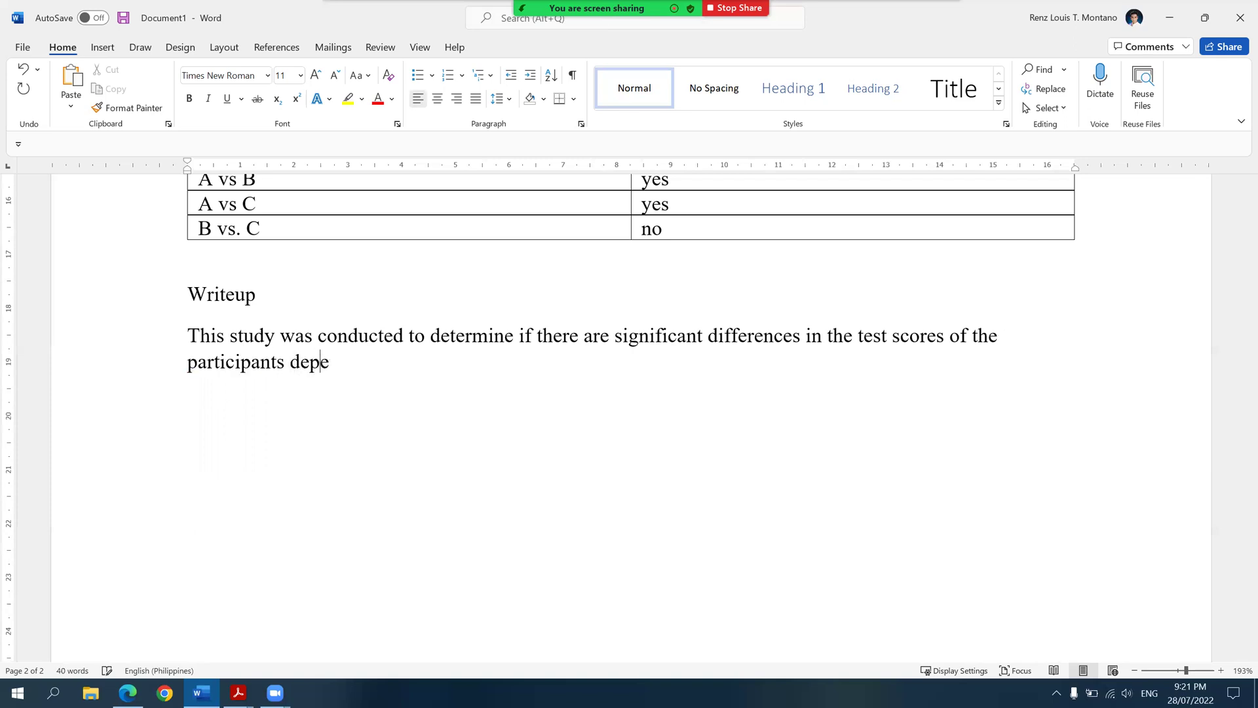
text(nding on the)
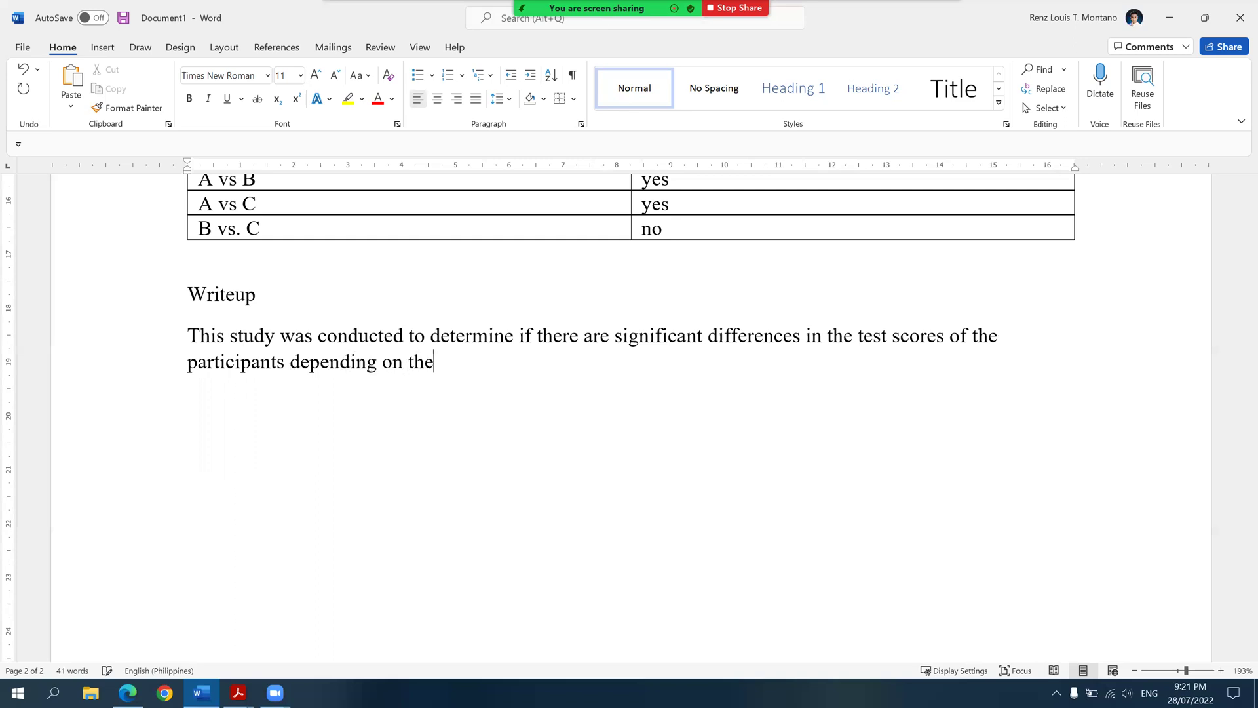
text(ir study strategy. Th)
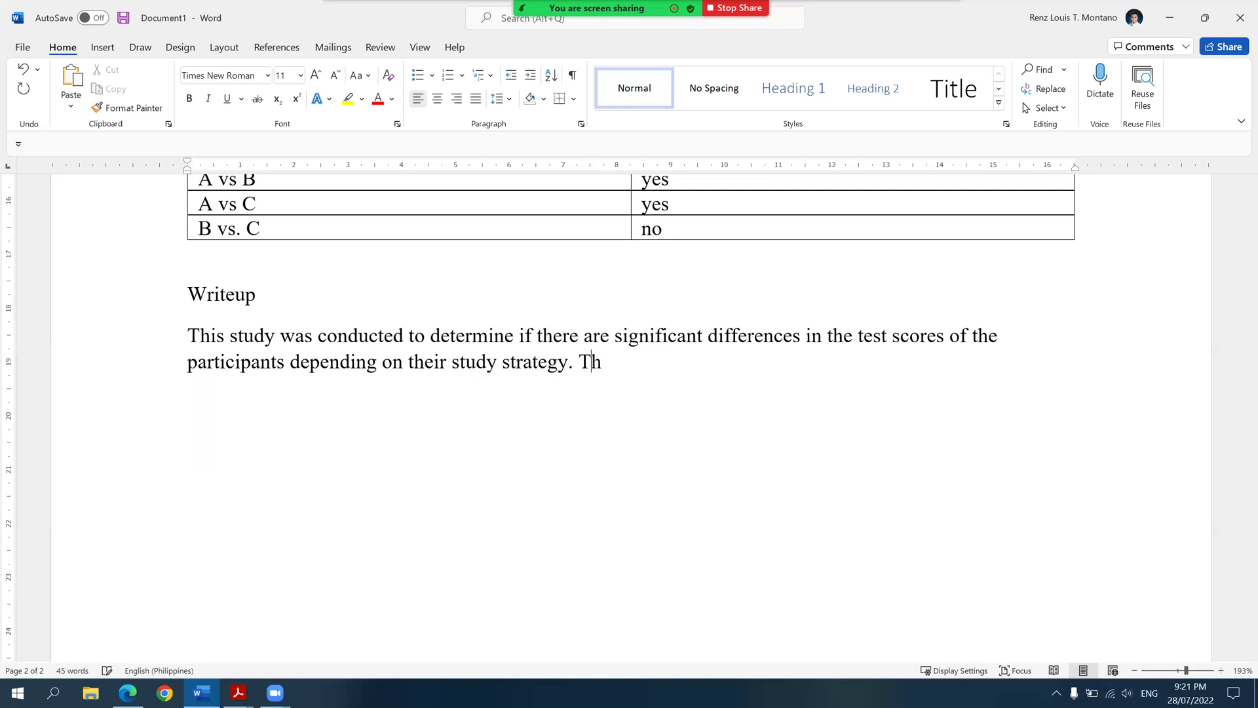
- Add "The participants were assigned into three conditions: read and reread, read and answer questions and read and create questions." to the writeup
text(e participants were as)
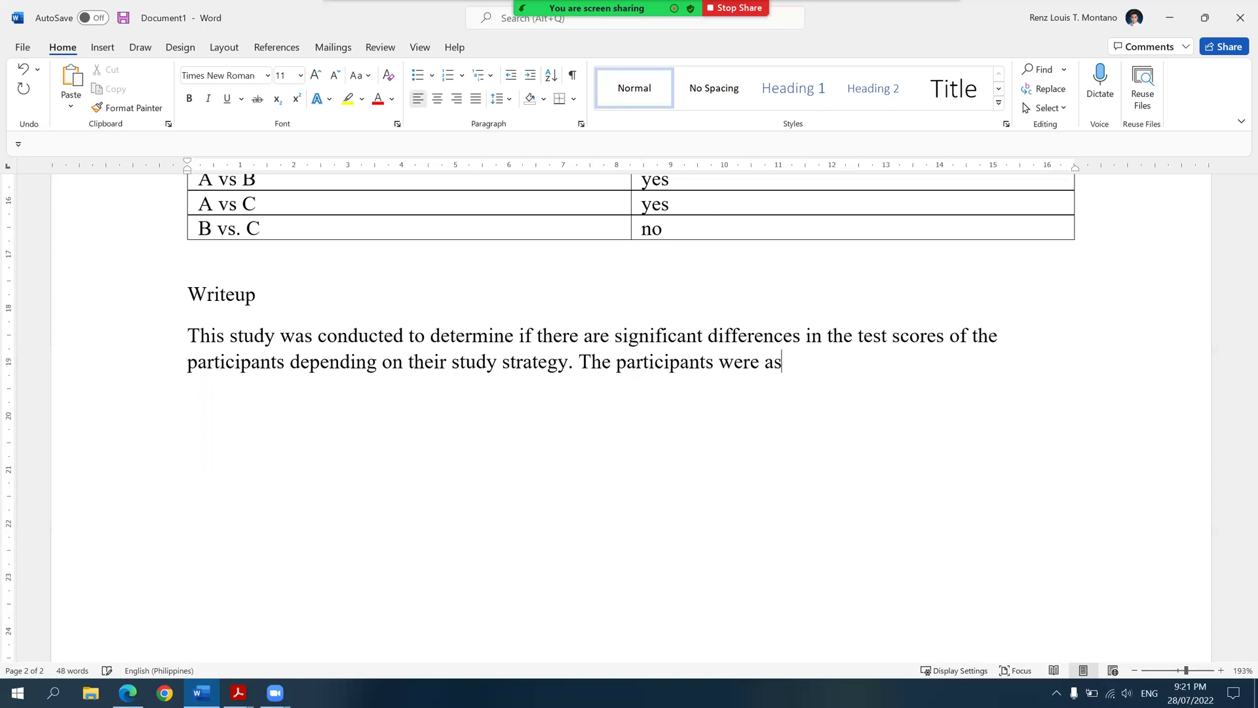
text(signed into th)
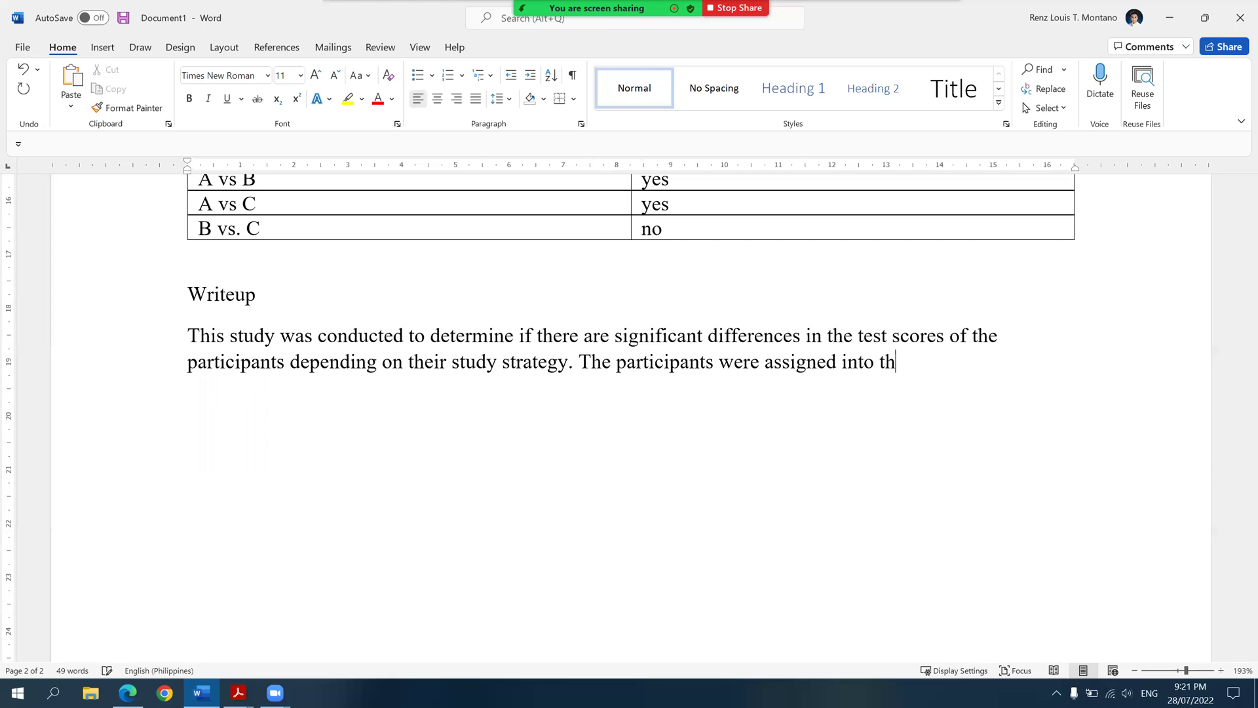
text(ree condition)
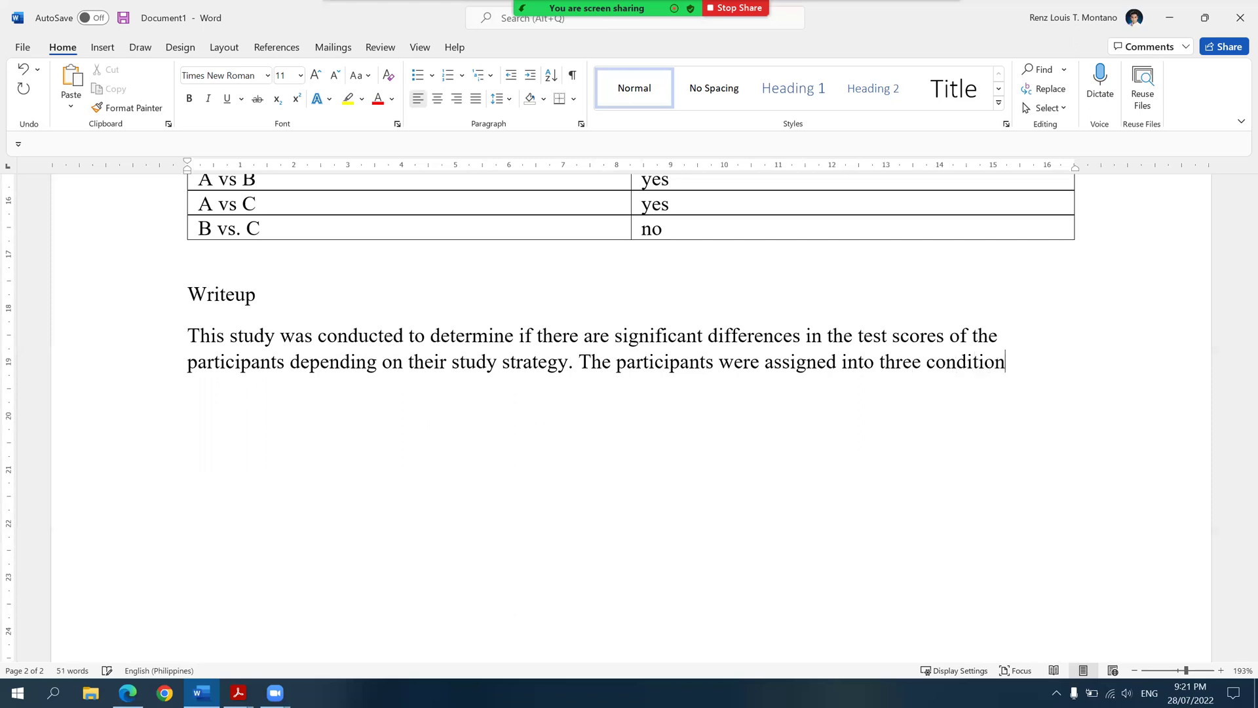
text(s: read and re)
text(read, read and)
text( answer questions)
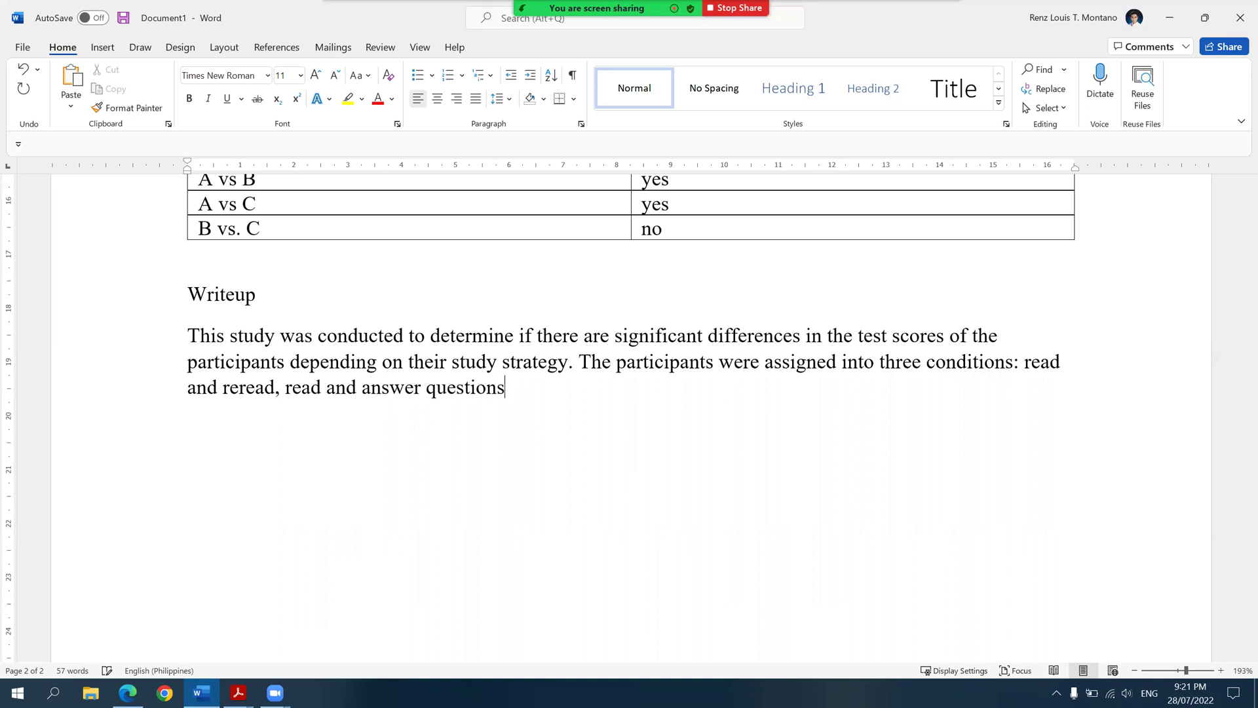
text( and read and)
text( craewt)
key(BackSpace)
key(BackSpace)
key(BackSpace)
key(BackSpace)
text(eate questions.)
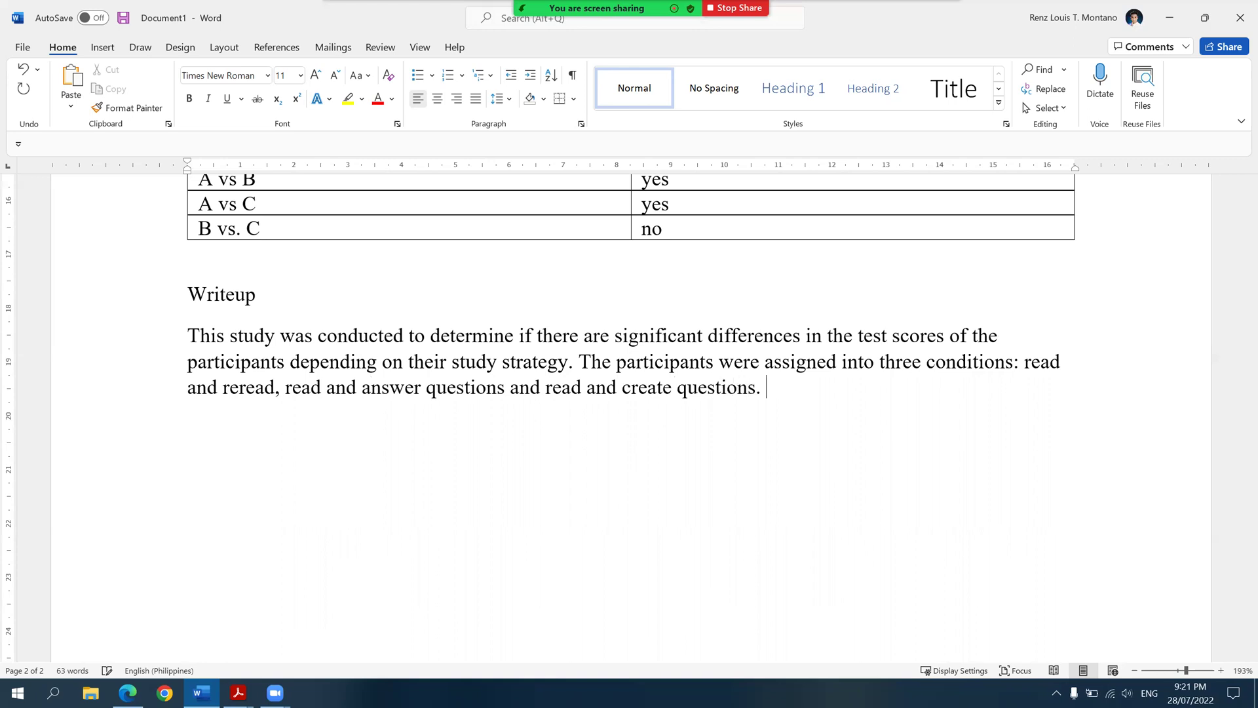
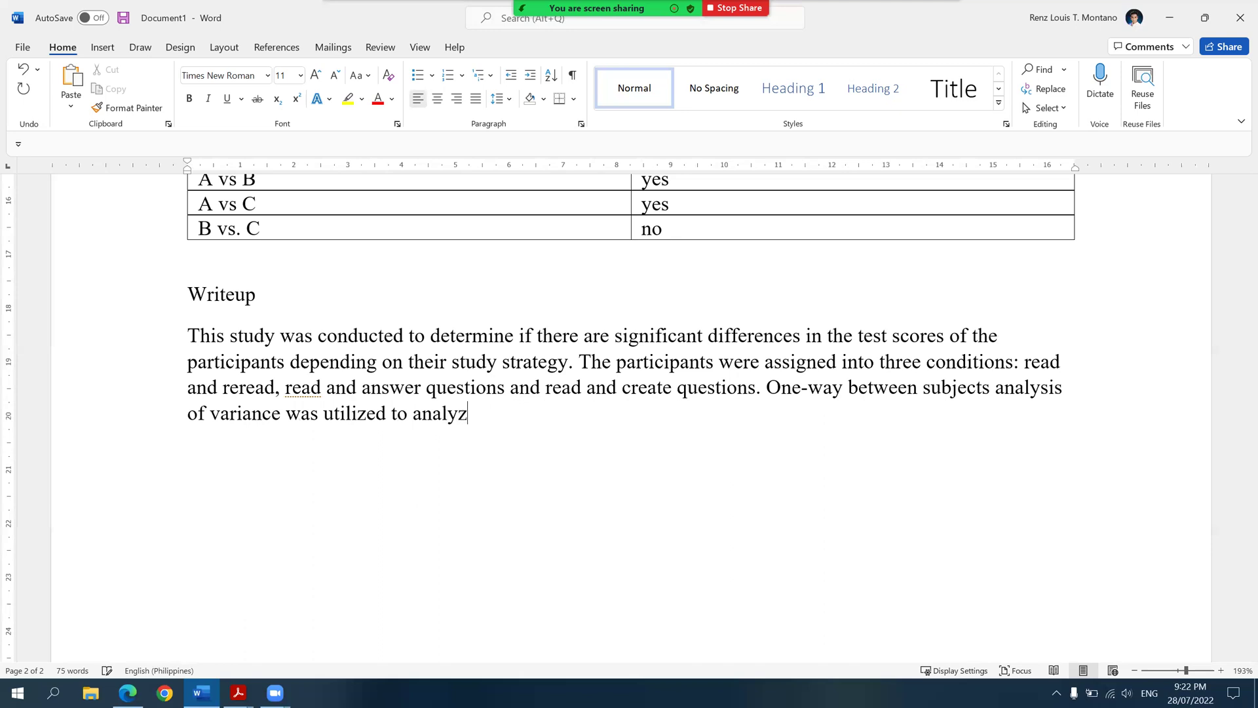
- Finish the one-way analysis sentence with "analyze the data." and add "It was found that there are significant overall differences across conditions,"
text(t )
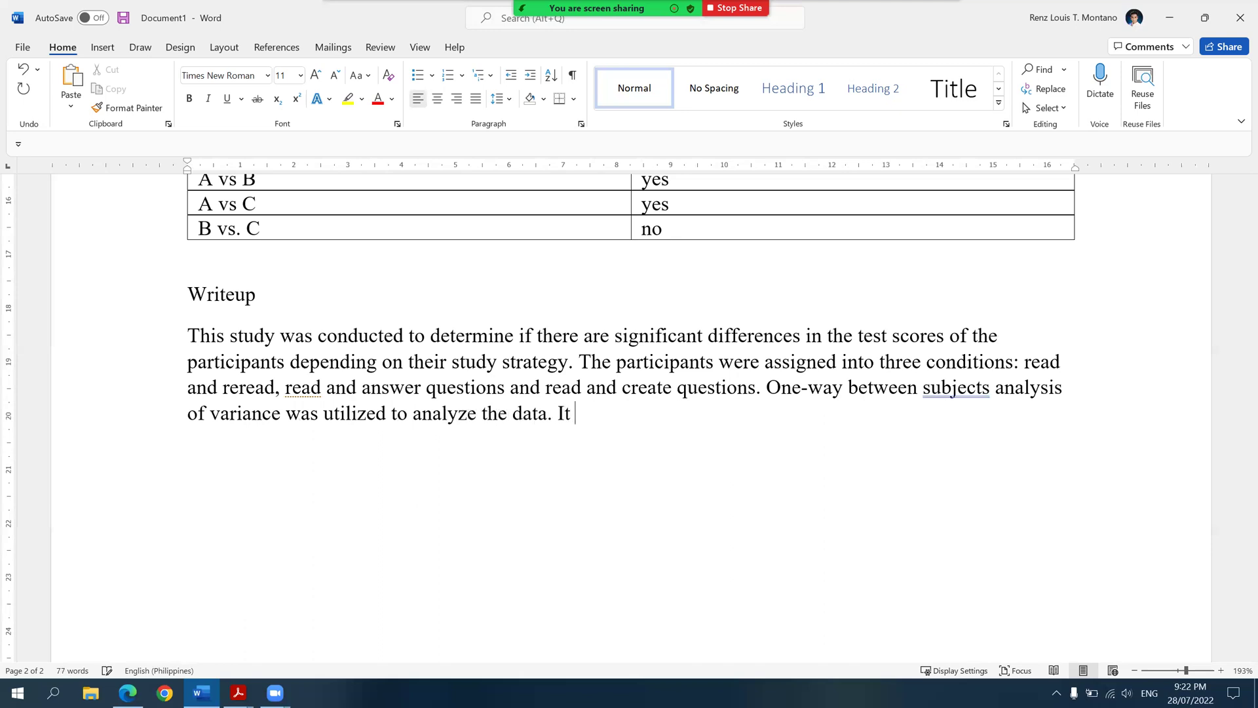
text(was found that th)
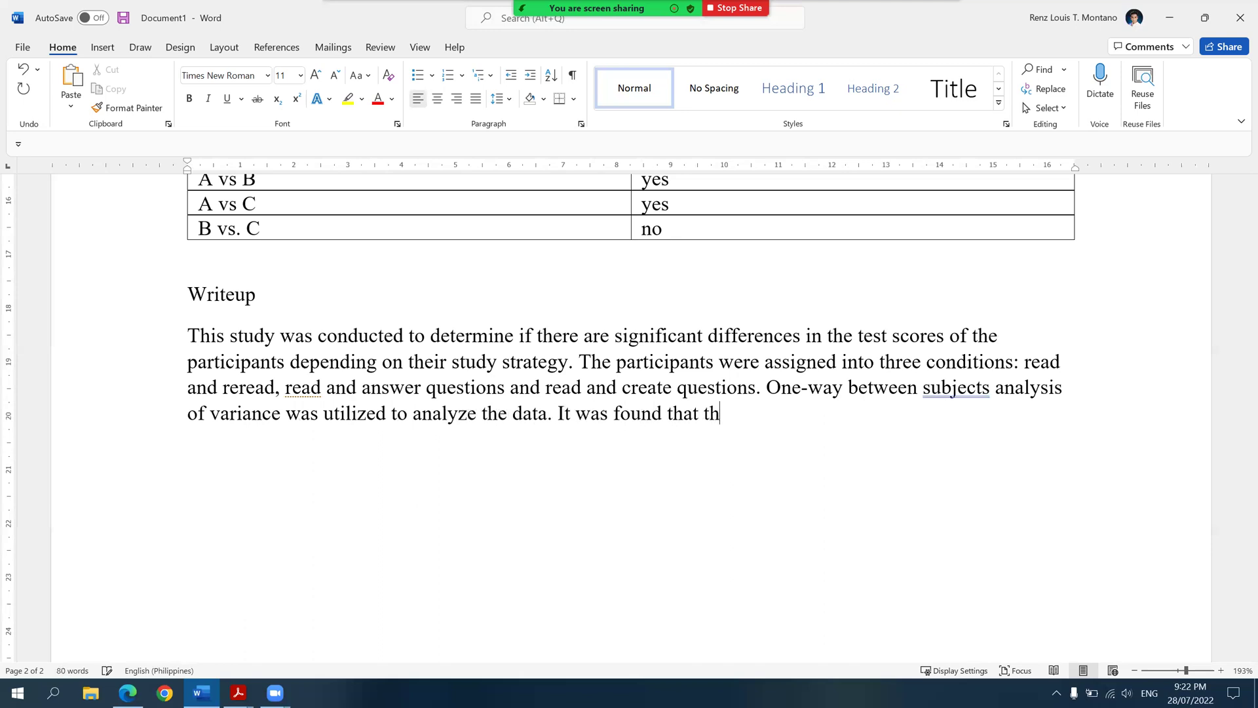
text(ere are sign)
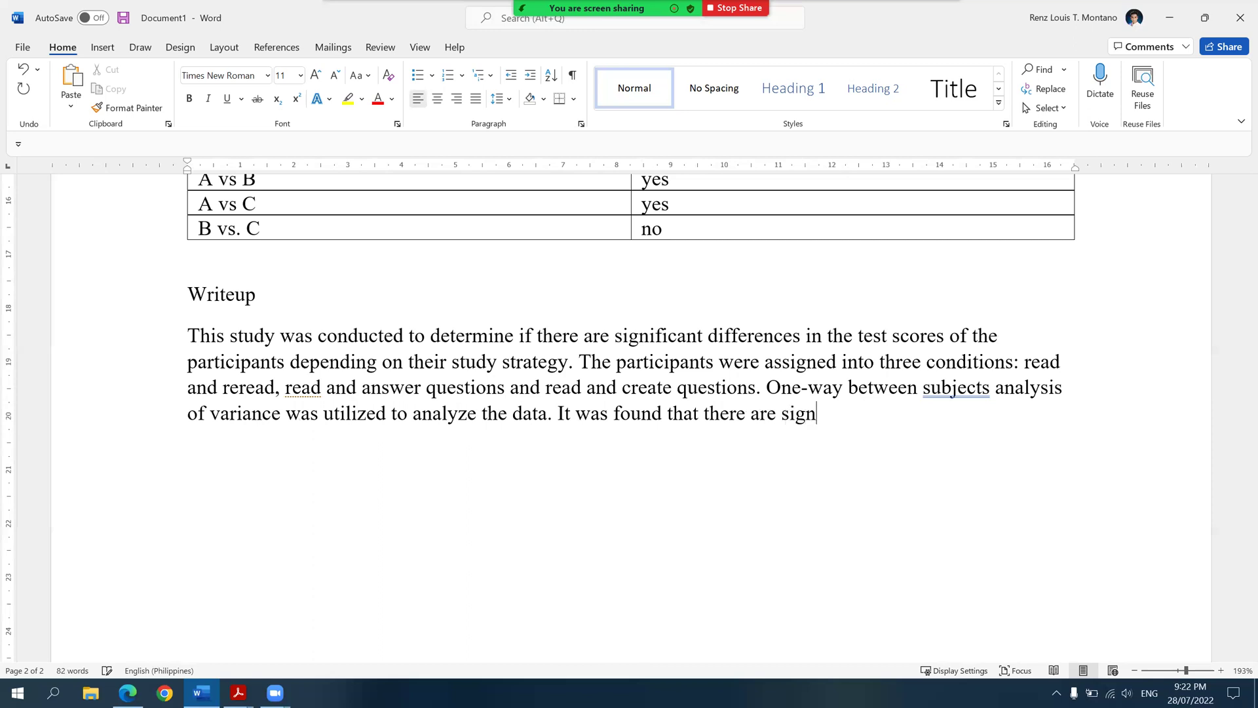
text(ificant overall dif)
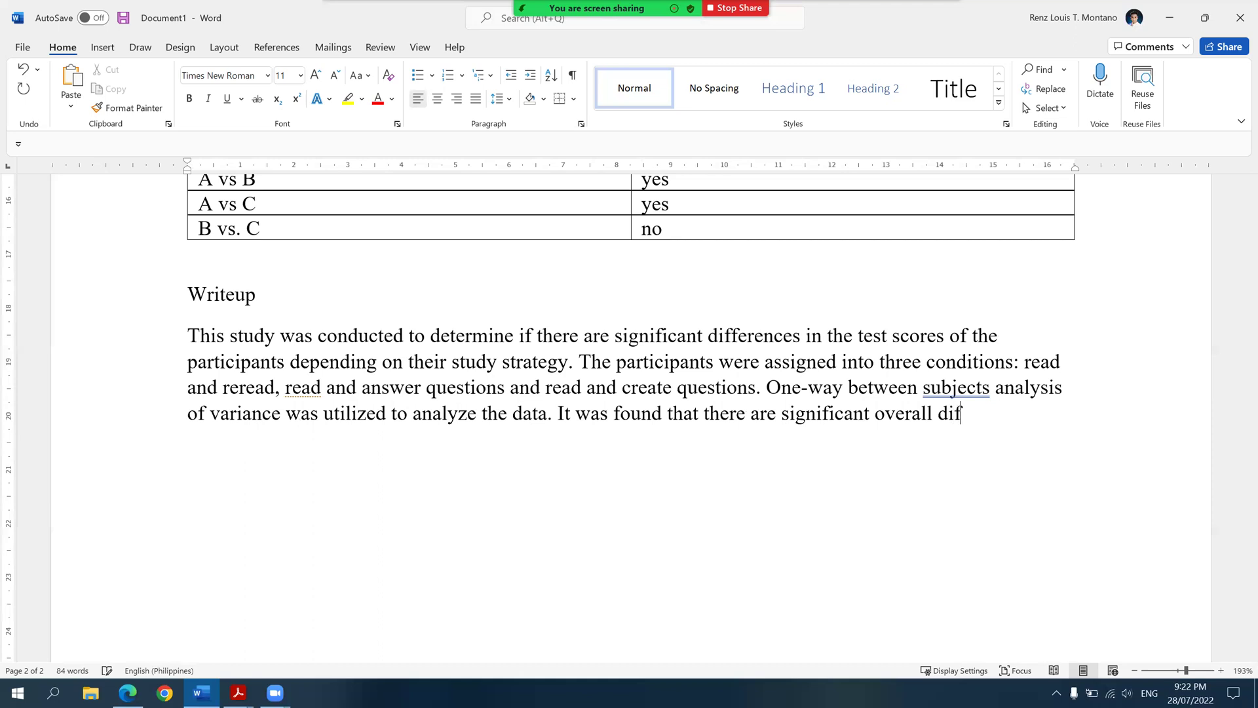
text(ferences across conditions,)
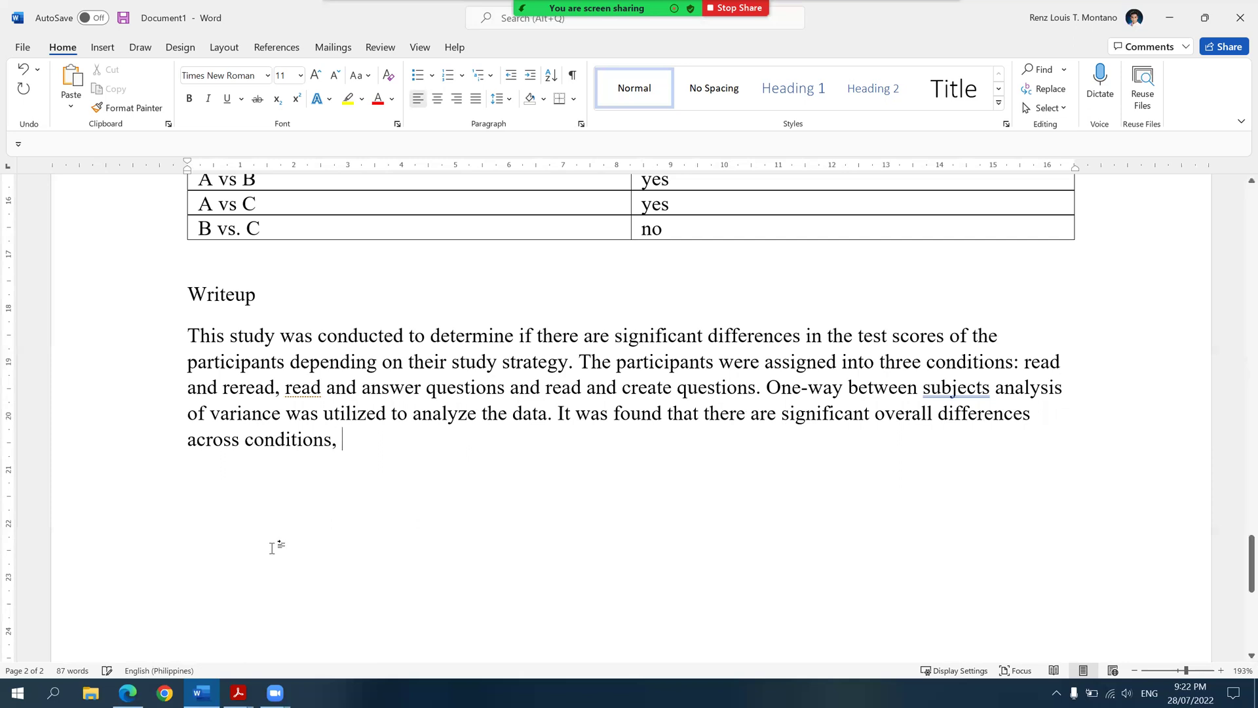
- Begin the F statistic after "across conditions," with an italic "F" followed by a regular opening parenthesis
right_click(951, 391)
key(Escape)
click(406, 445)
text(F)
key(shift+Left)
key(ctrl+i)
key(Right)
key(ctrl+i)
text(()
- Check the degrees of freedom and F value in the ANOVA table and complete the statistic as "F(2,15) = 7.16,"
scroll(373, 445, up, 12)
scroll(371, 445, up, 10)
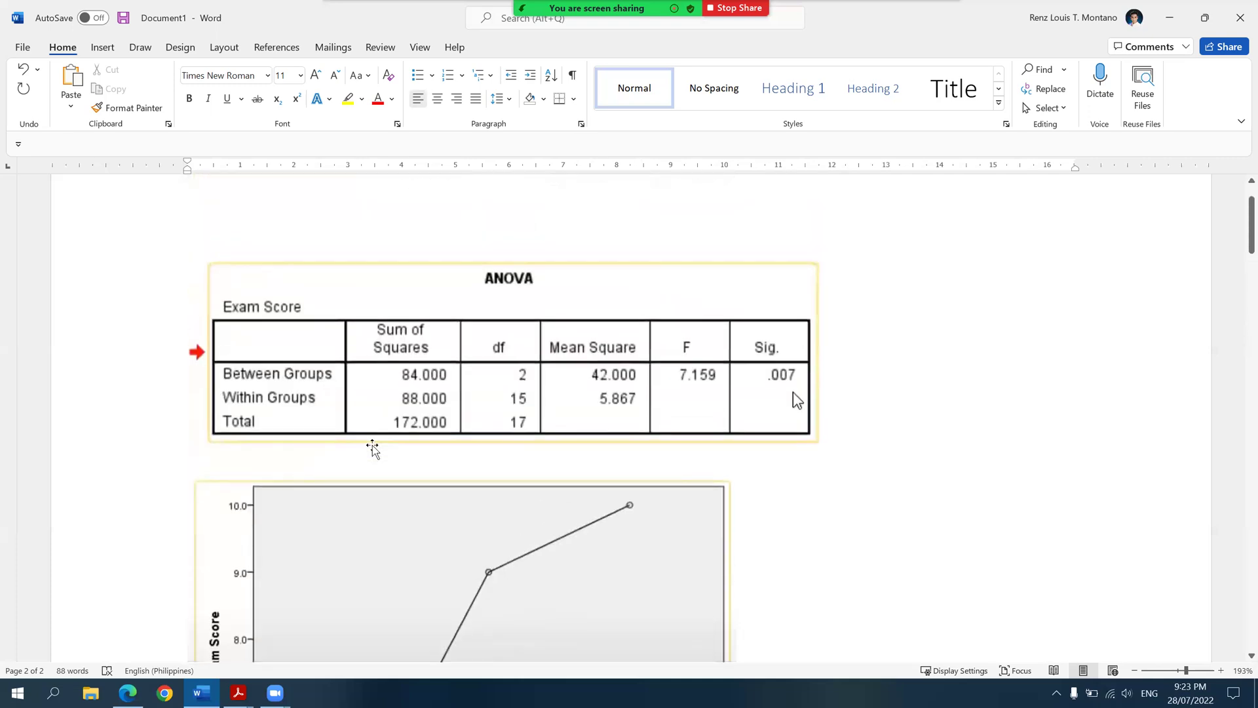
scroll(372, 448, up, 2)
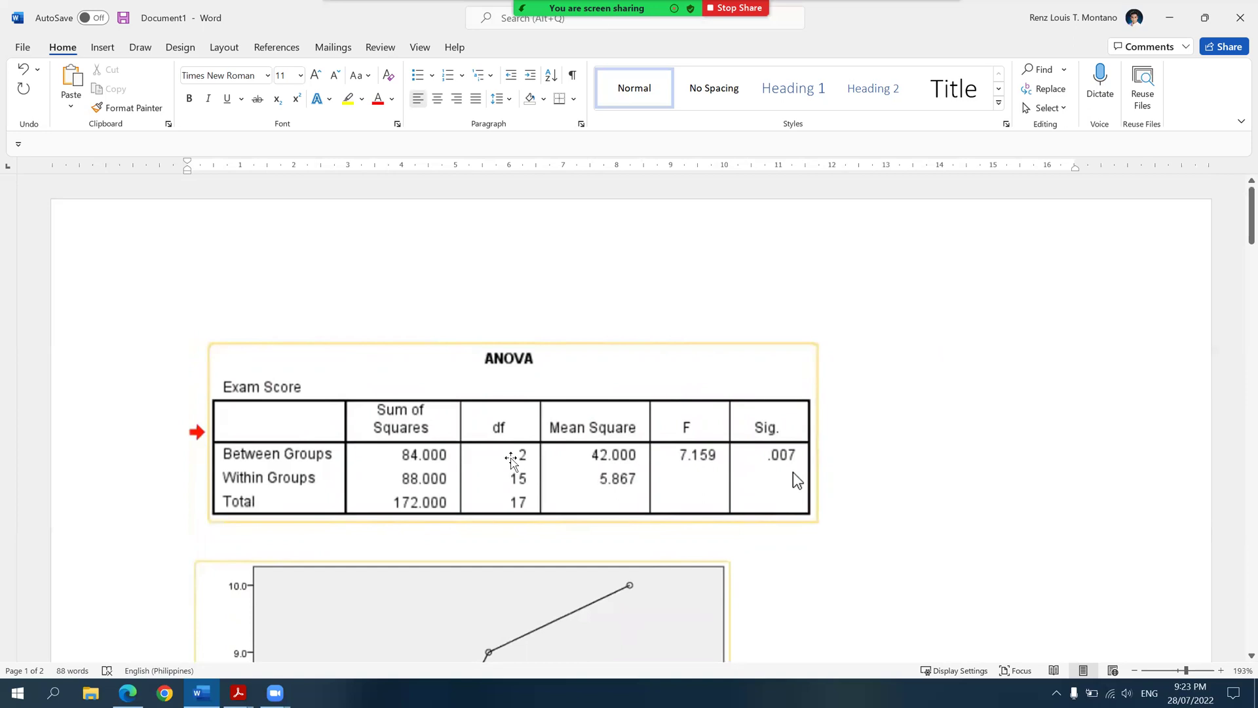
scroll(518, 504, up, 6)
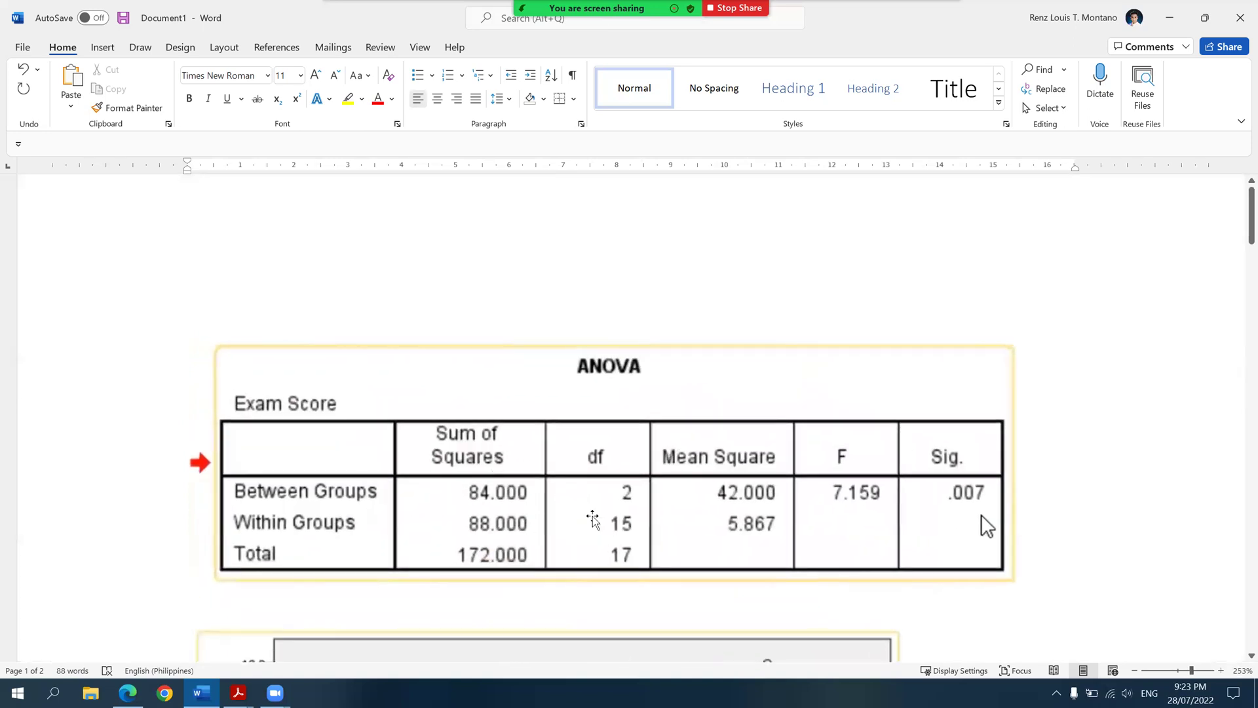
scroll(592, 518, up, 4)
scroll(666, 528, down, 3)
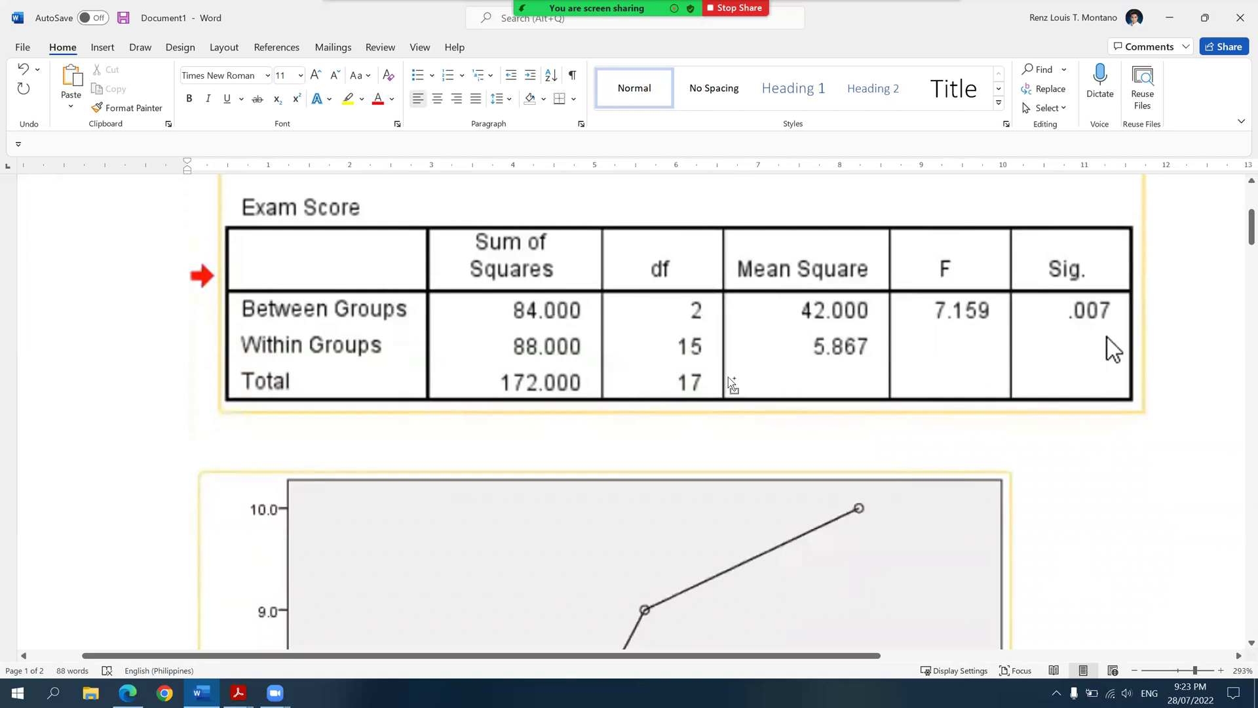
scroll(732, 389, down, 4)
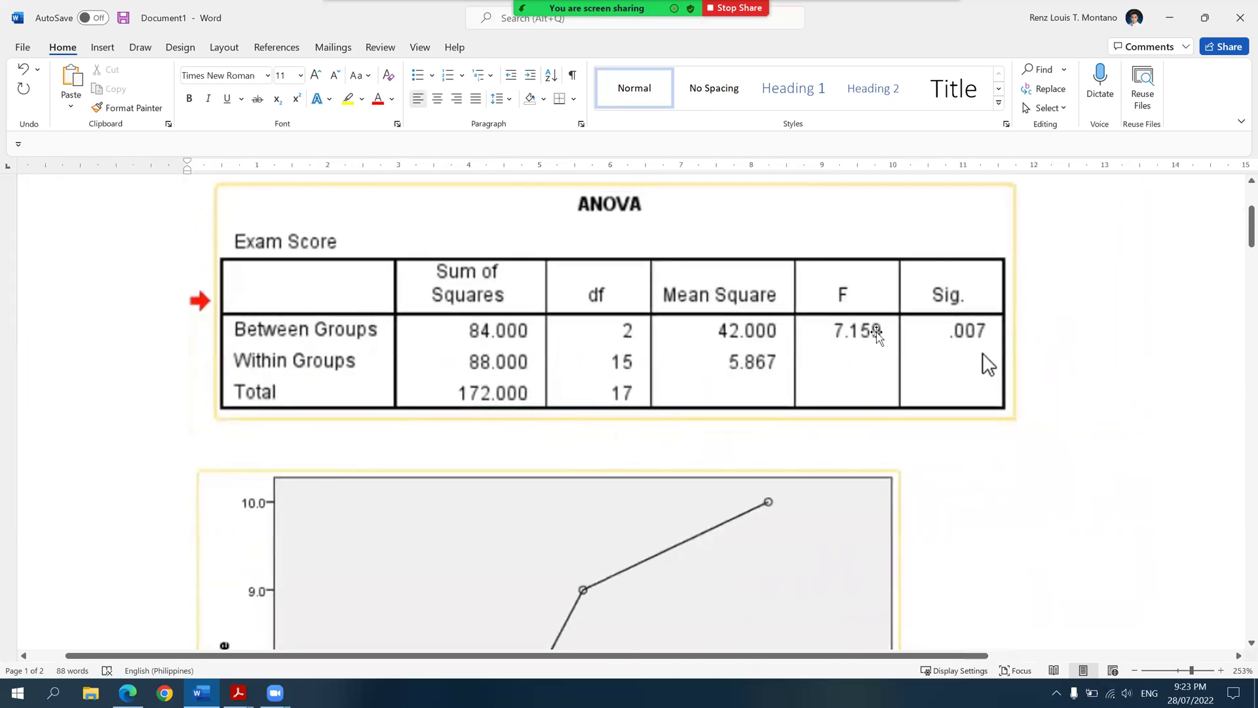
scroll(874, 376, down, 3)
scroll(870, 386, down, 15)
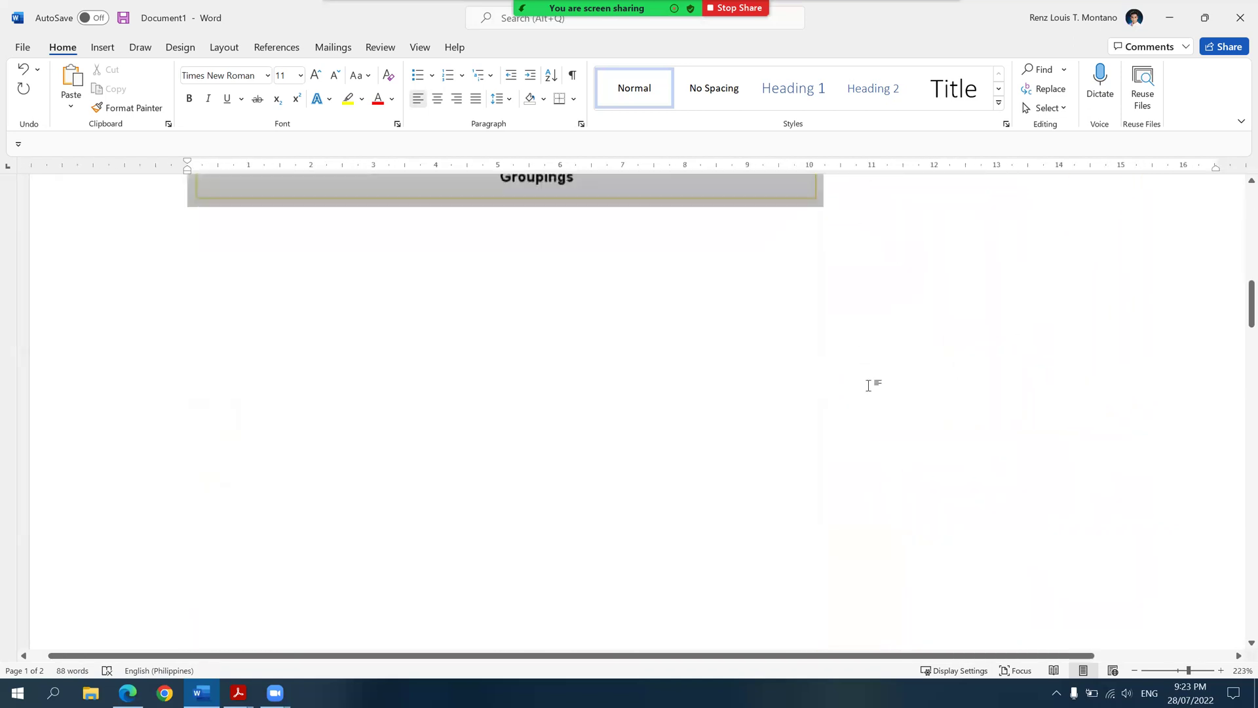
scroll(871, 386, down, 6)
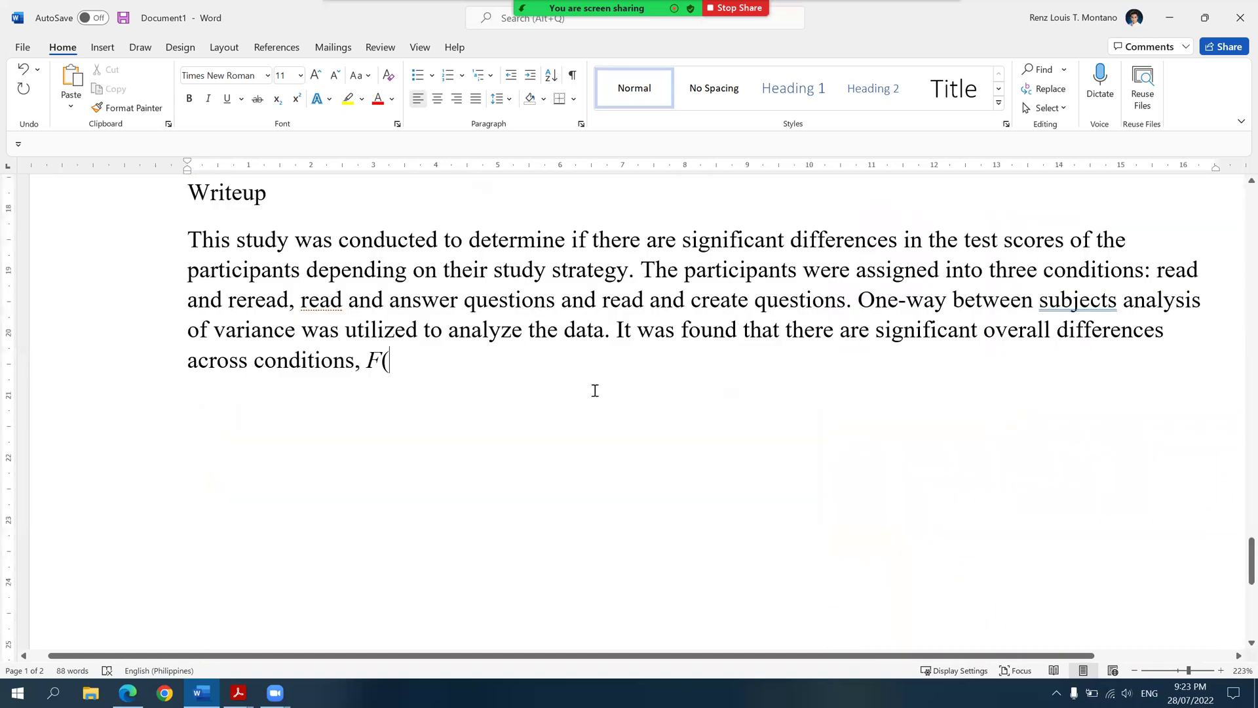
text(2,)
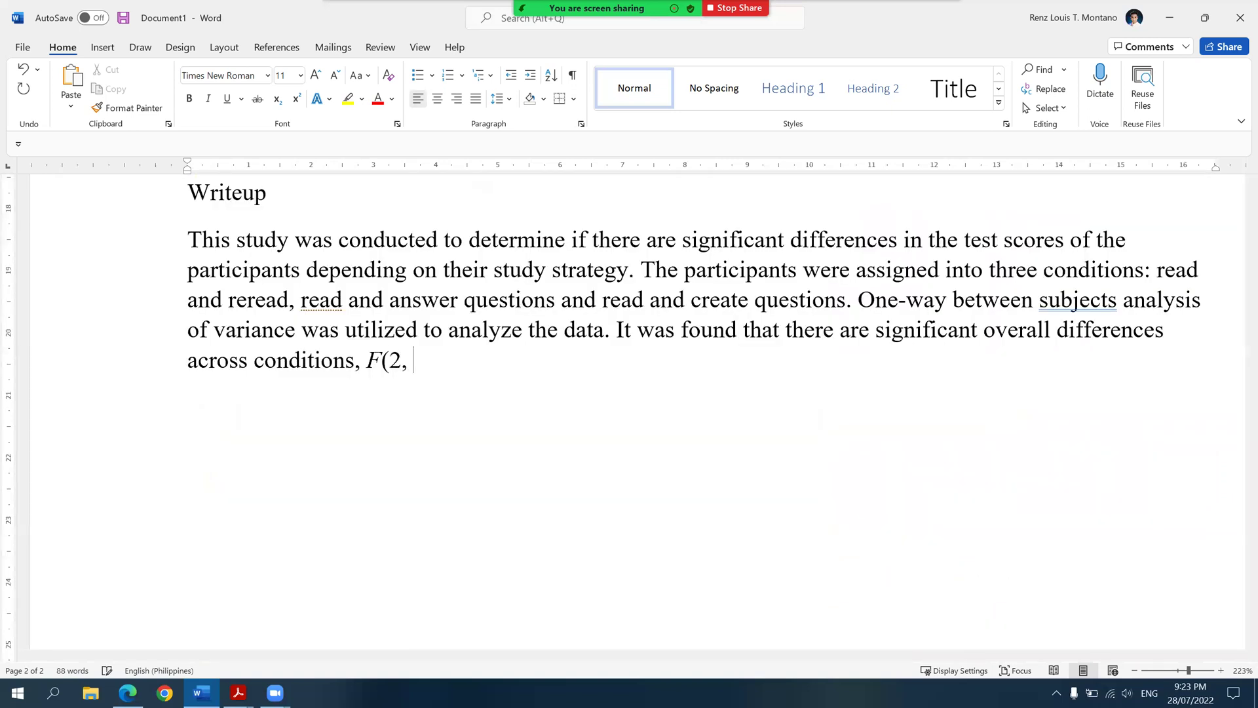
text(15) = 7.16,)
- Check the Sig. value in the ANOVA table and end the sentence with "p <.01.", italicizing only the p
ctrl+scroll(549, 380, down, 4)
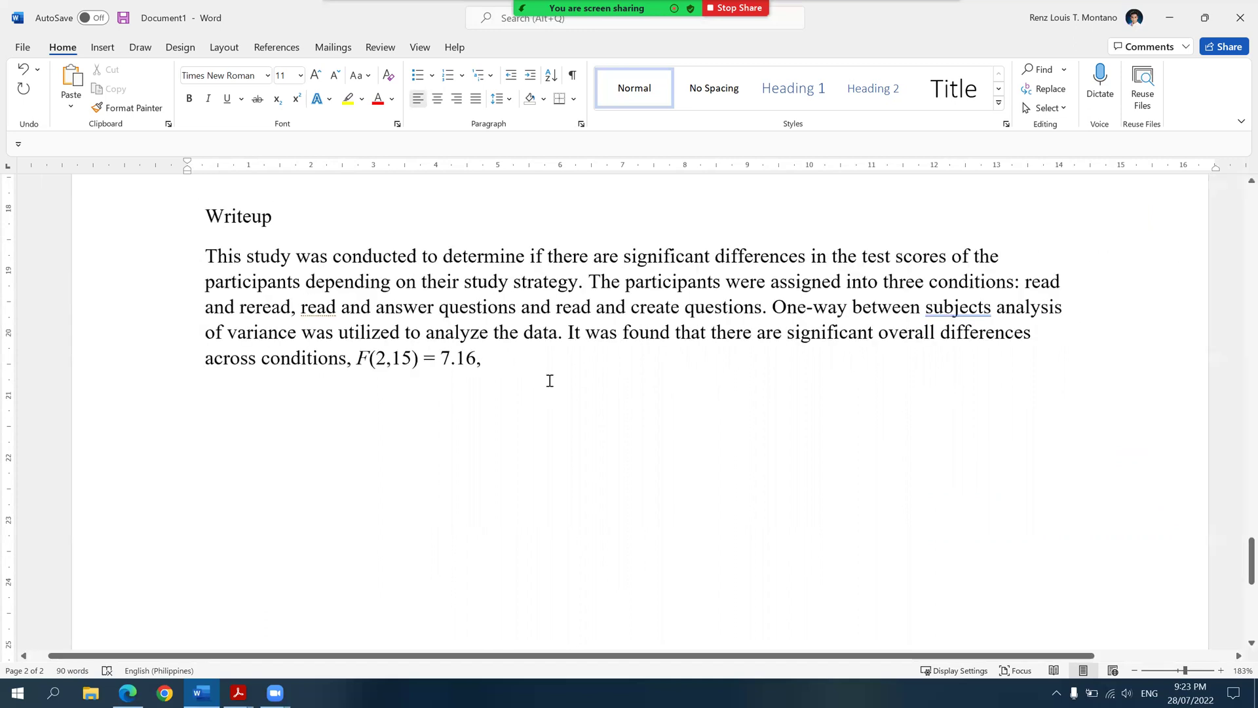
scroll(549, 380, up, 8)
scroll(549, 381, up, 10)
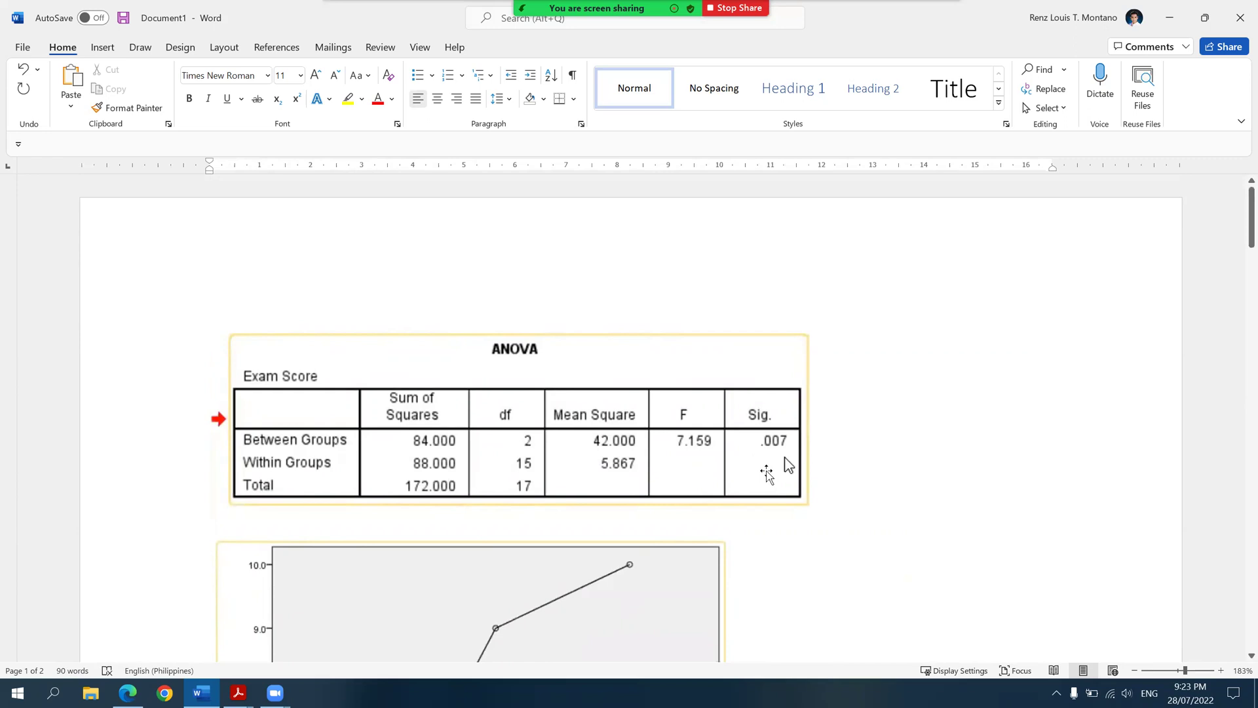
scroll(766, 471, down, 15)
scroll(767, 469, down, 10)
key(ctrl+i)
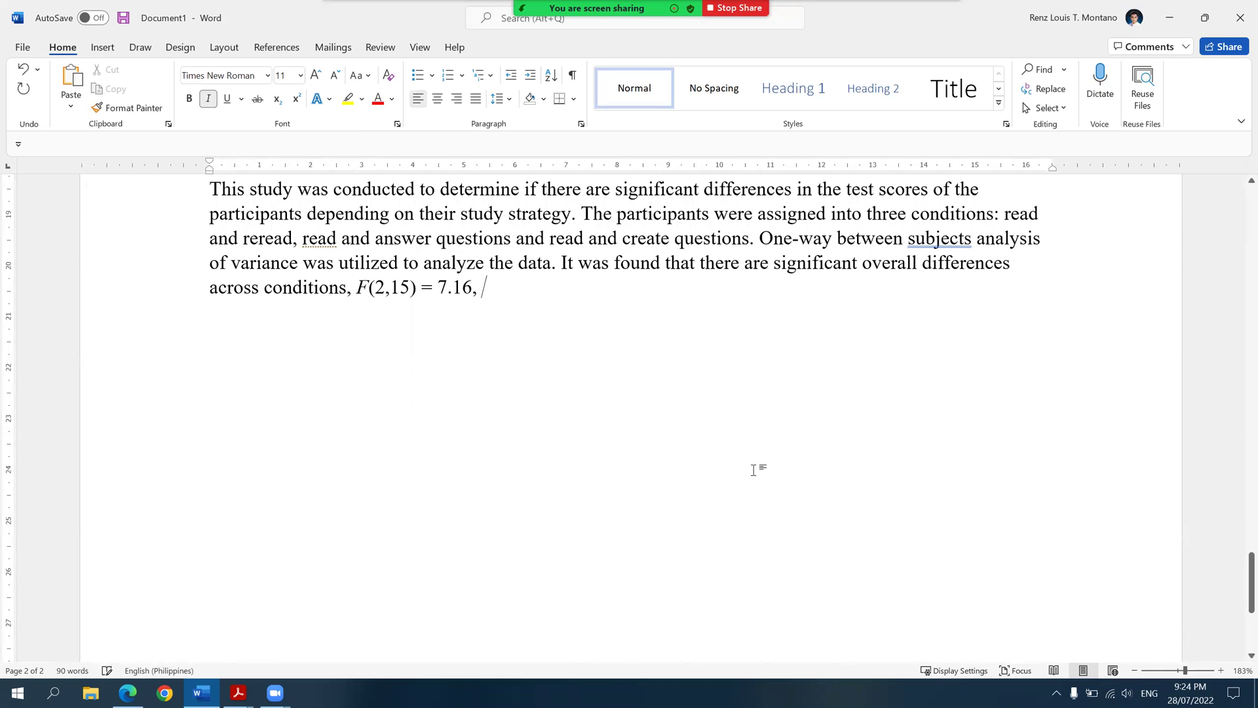
text(p)
key(ctrl+i)
text(<.01.)
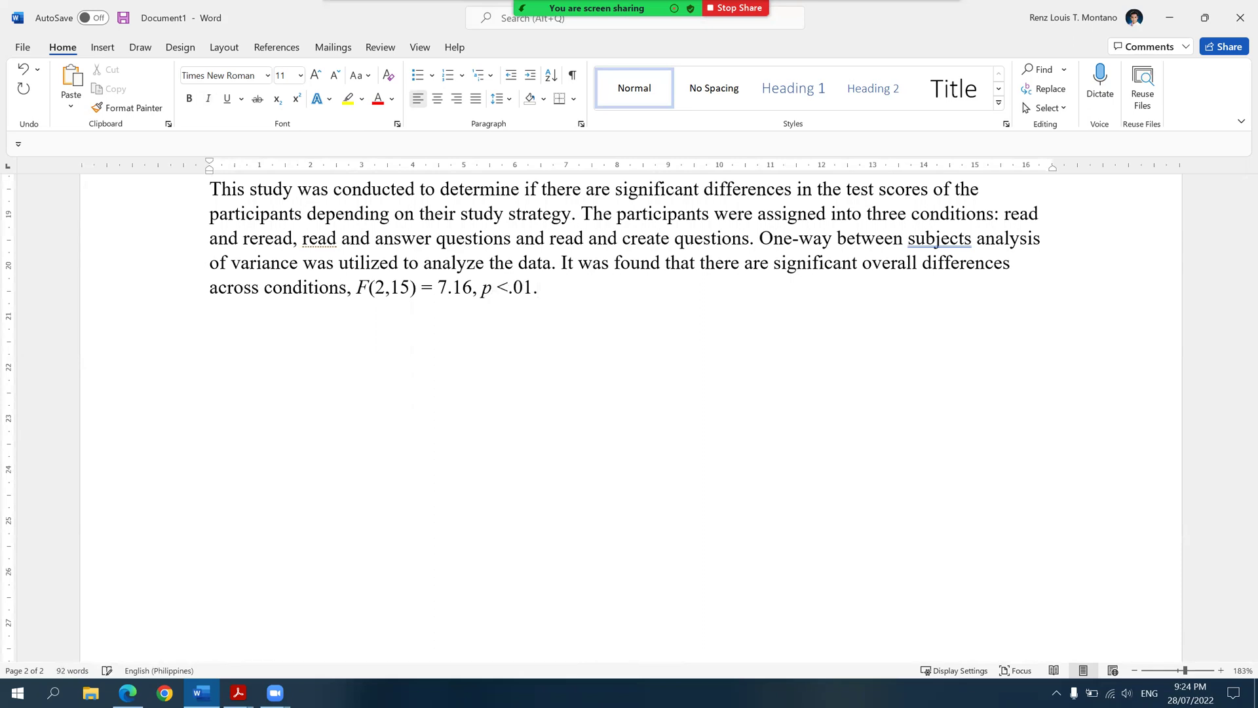
- Add "Post-hoc tests was utilized to know which conditions are significantly different compared to other conditions." to the end of the writeup
ctrl+scroll(759, 465, up, 3)
scroll(753, 470, up, 3)
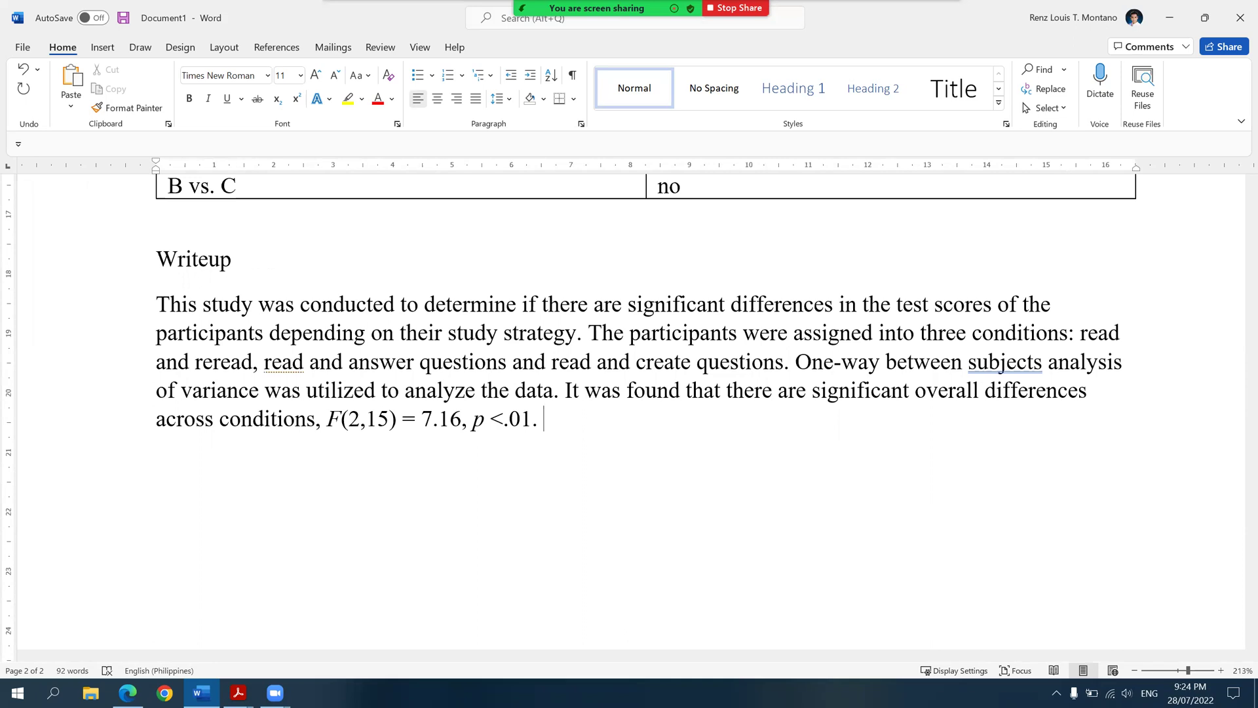
text(Post-hoc tests was)
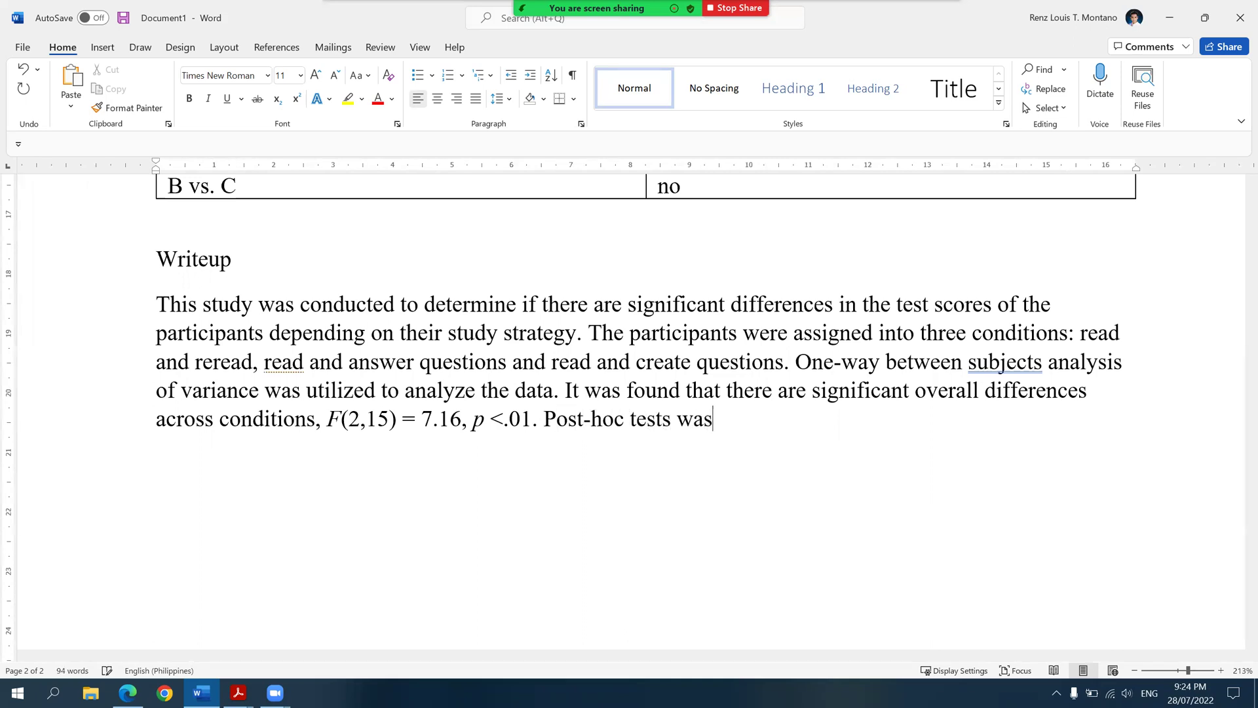
text( utilized to kno)
text(w hwic)
key(BackSpace)
key(BackSpace)
key(BackSpace)
key(BackSpace)
key(BackSpace)
text(which c)
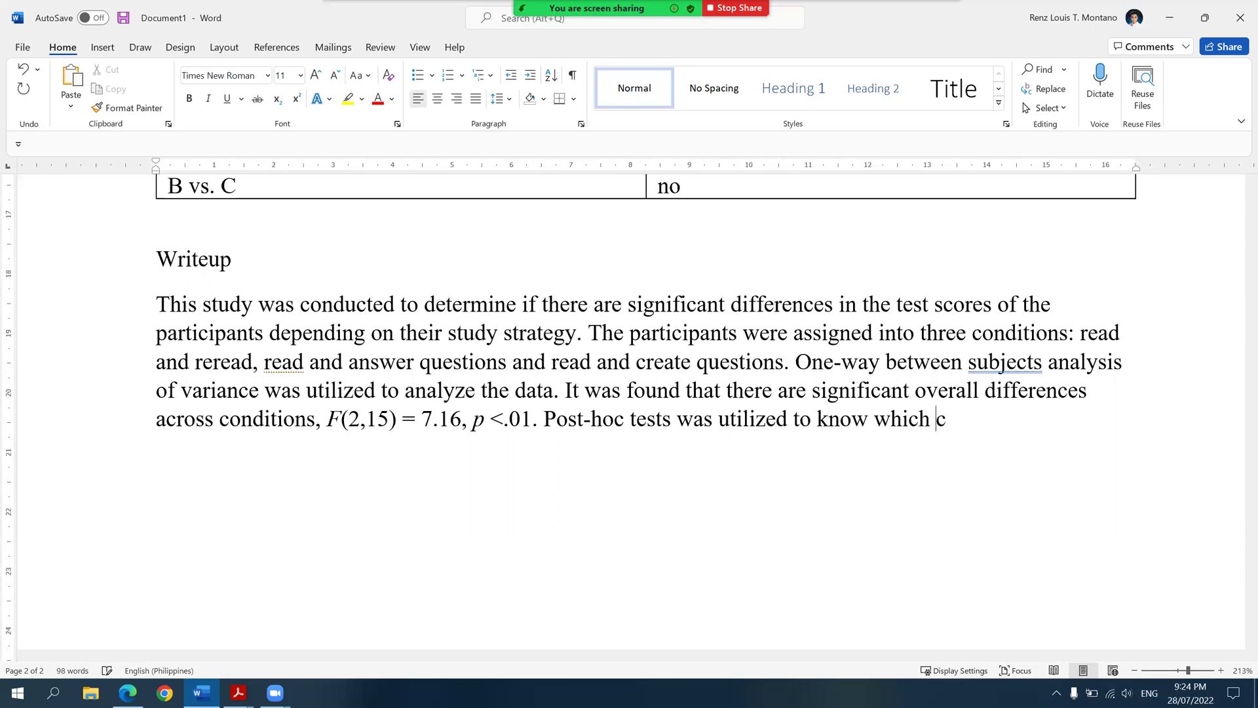
text(onditions are s)
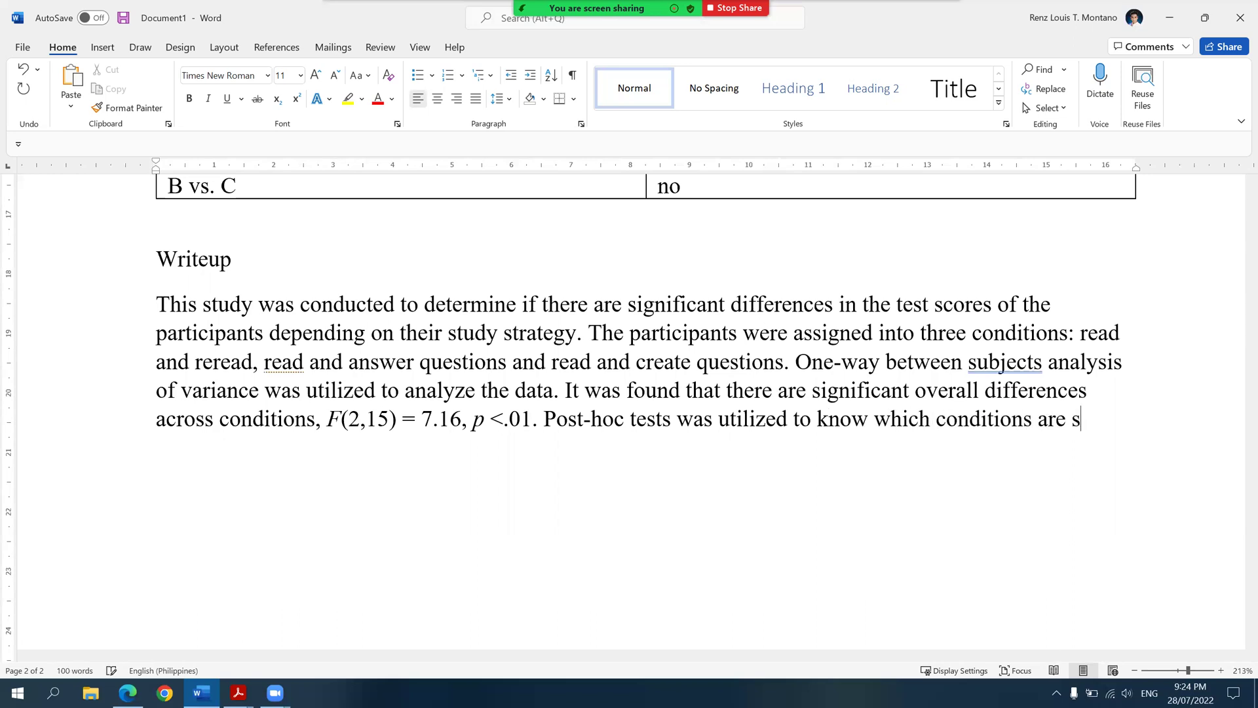
text(ignificantly d)
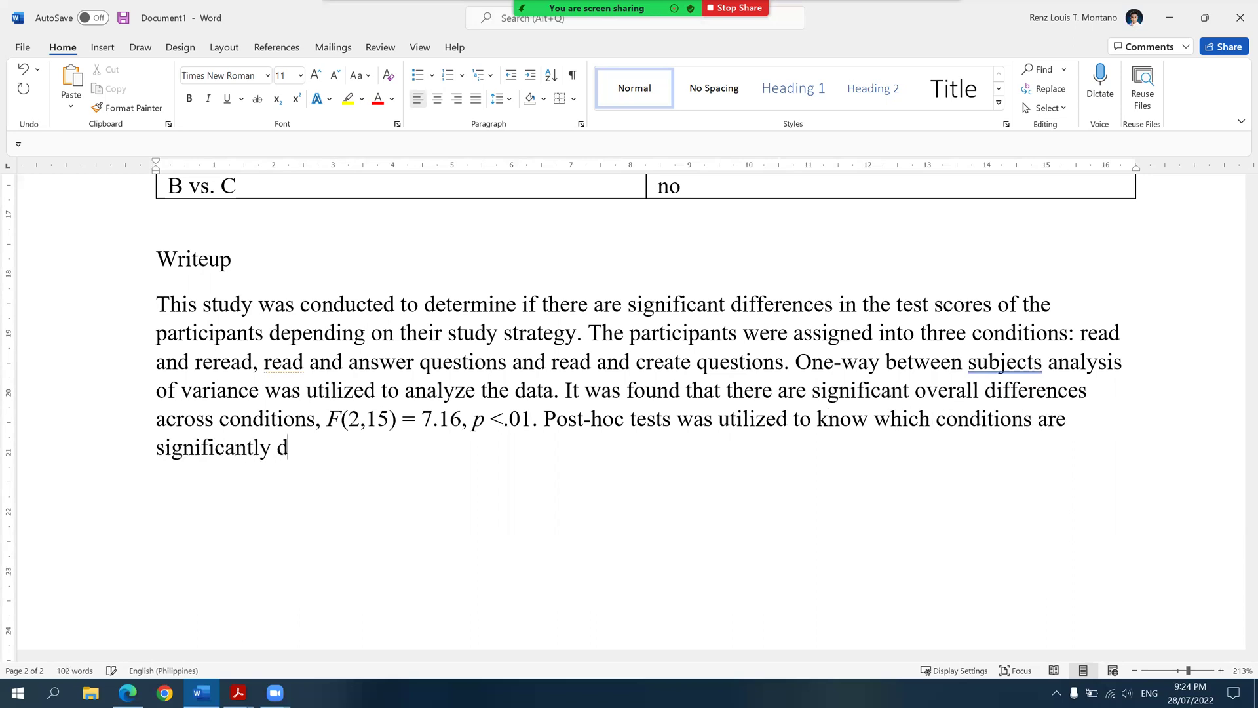
text(ifferent compare)
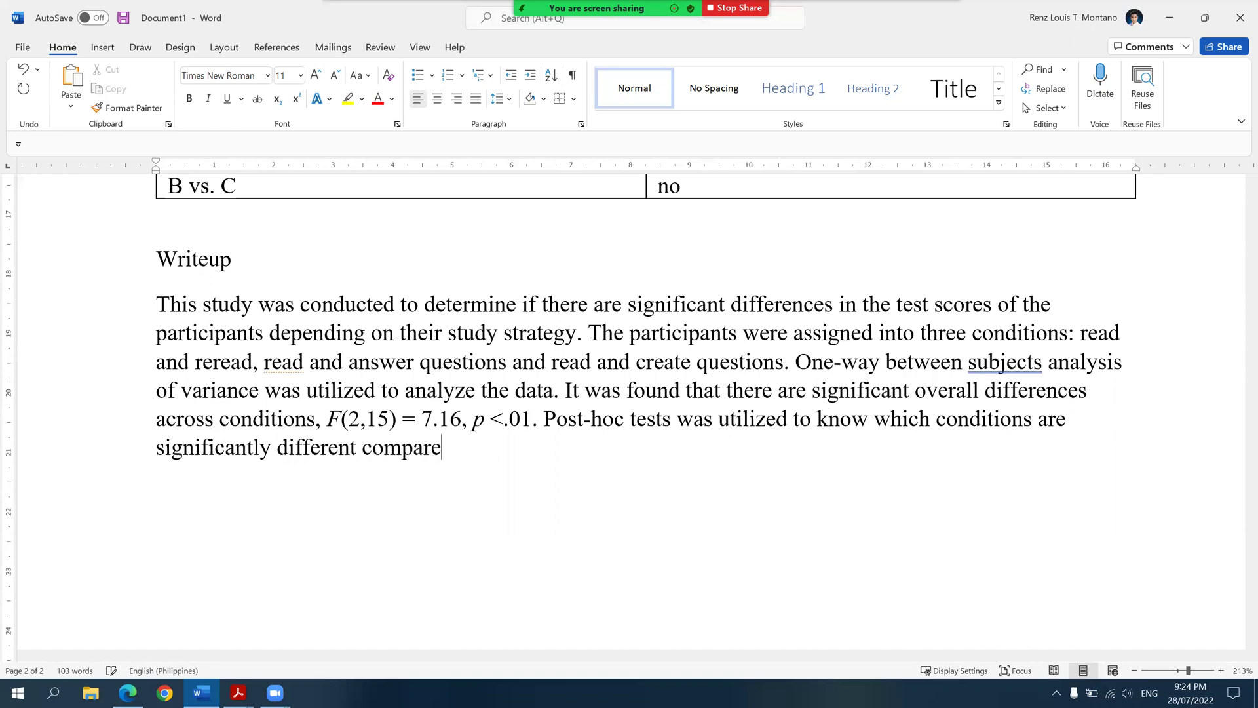
text(d to other conditions.)
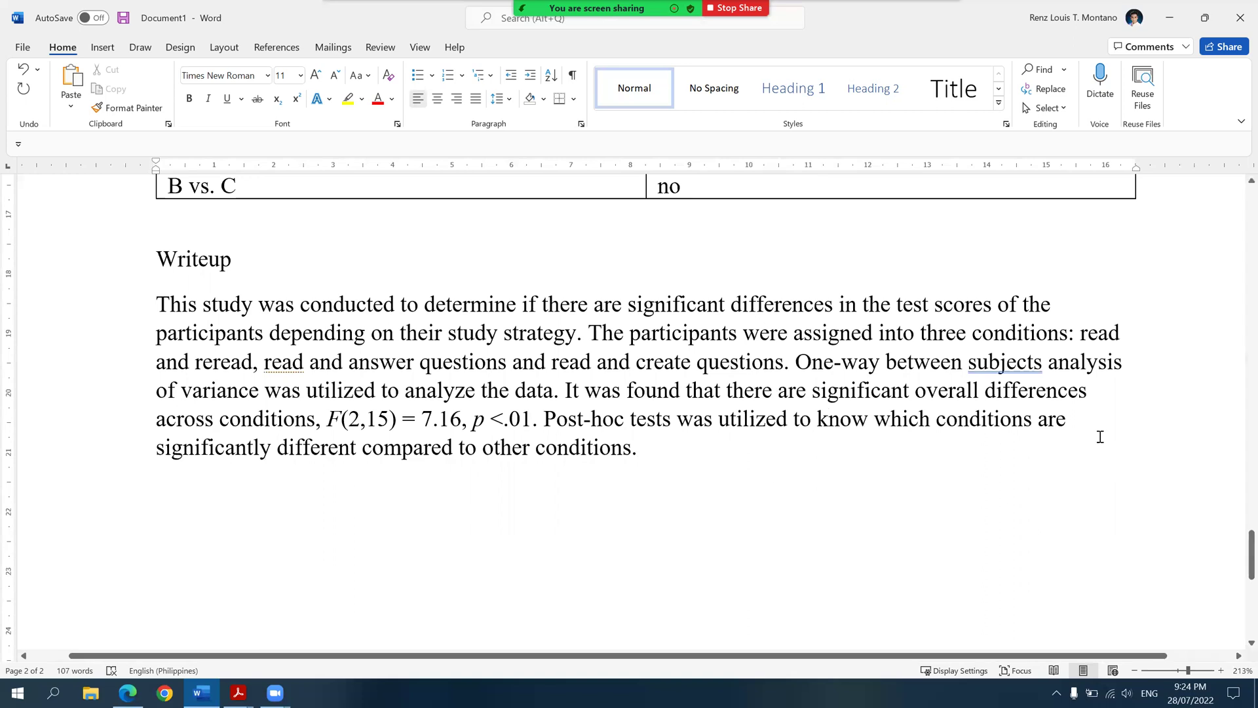
- Reword the post-hoc sentence in the writeup so "conditions are" reads "condition(s) is/are"
click(1026, 435)
text(()
key(Right)
text())
key(ctrl+End)
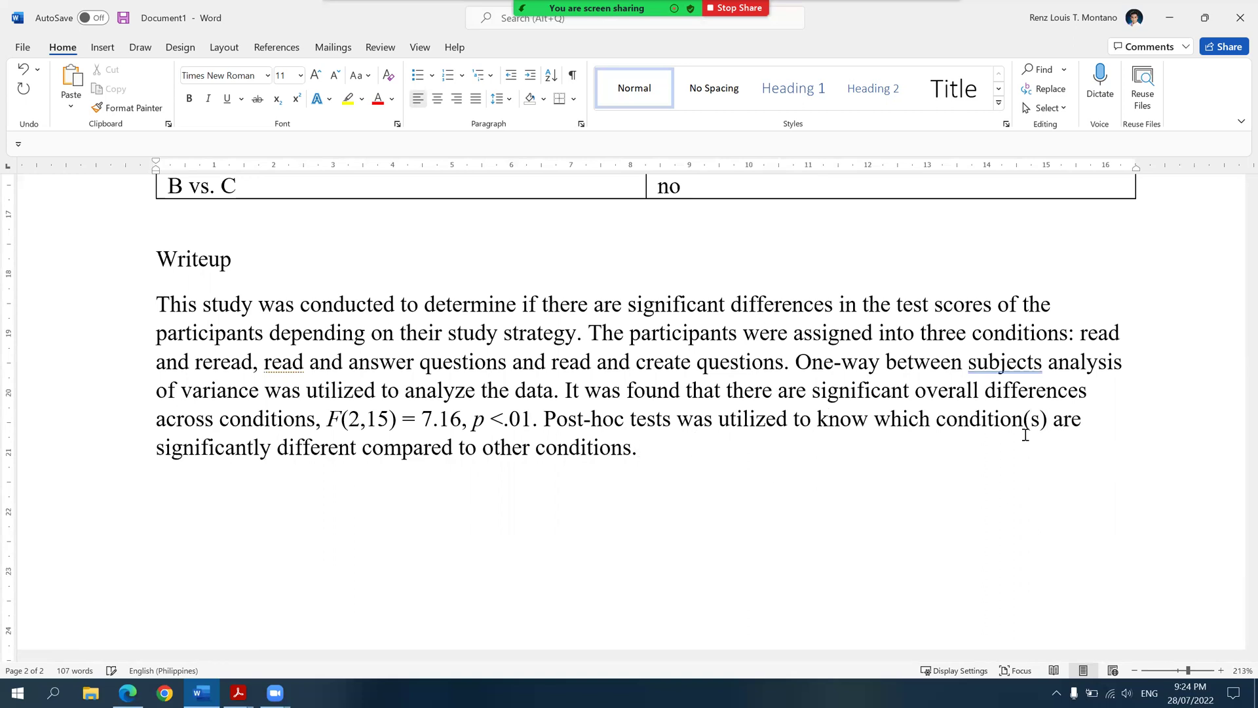
click(1052, 419)
text(is/)
click(888, 452)
- Review the A vs B and A vs C comparisons in the Post-hoc Table Interpretation Guide
scroll(326, 387, up, 3)
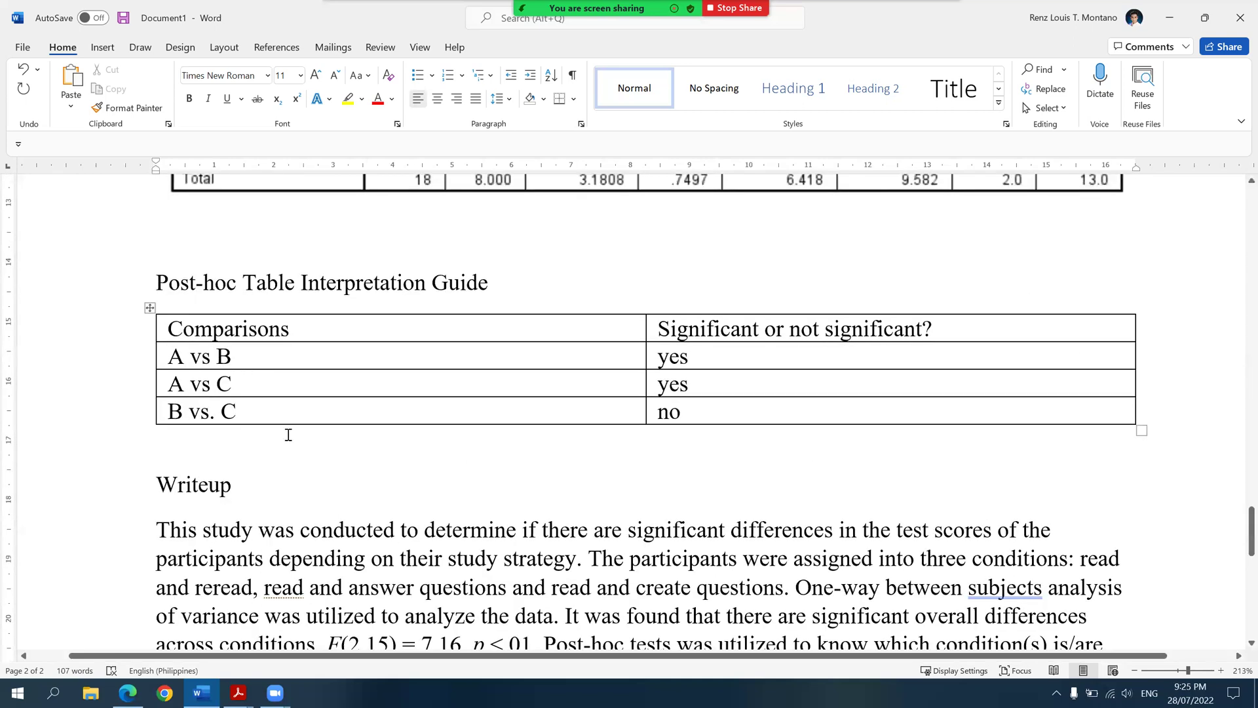
ctrl+scroll(289, 435, up, 4)
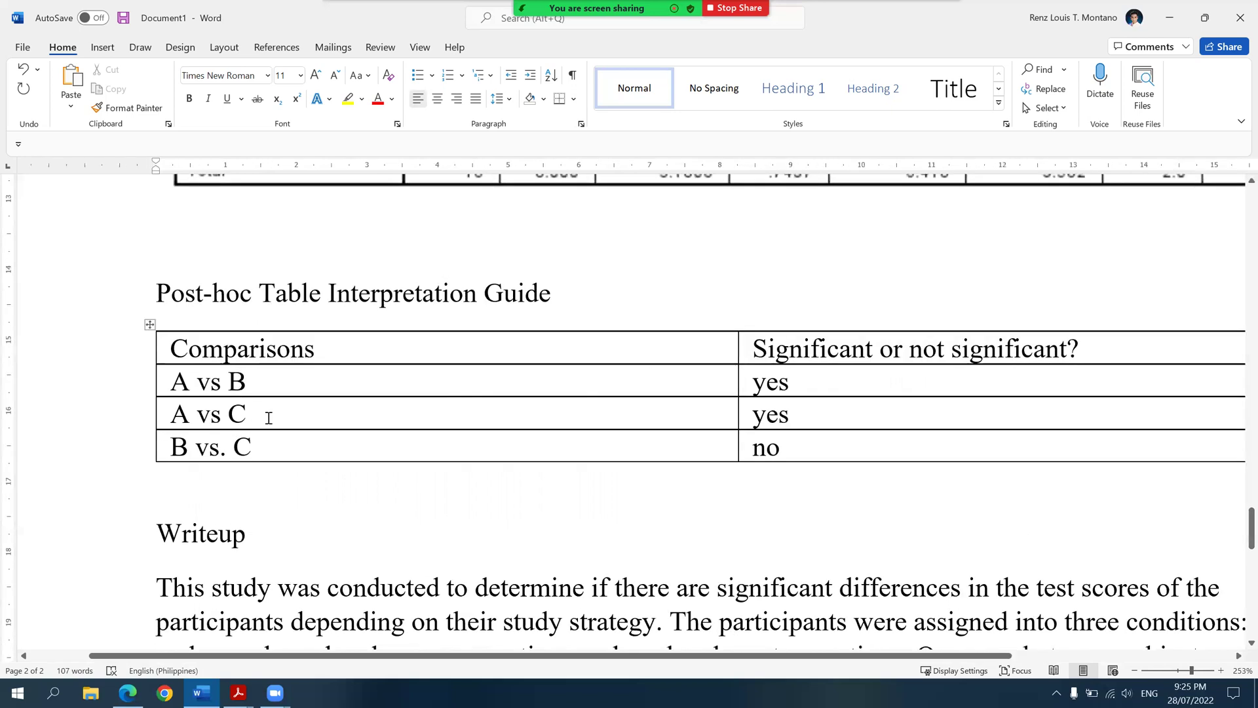
double_click(178, 378)
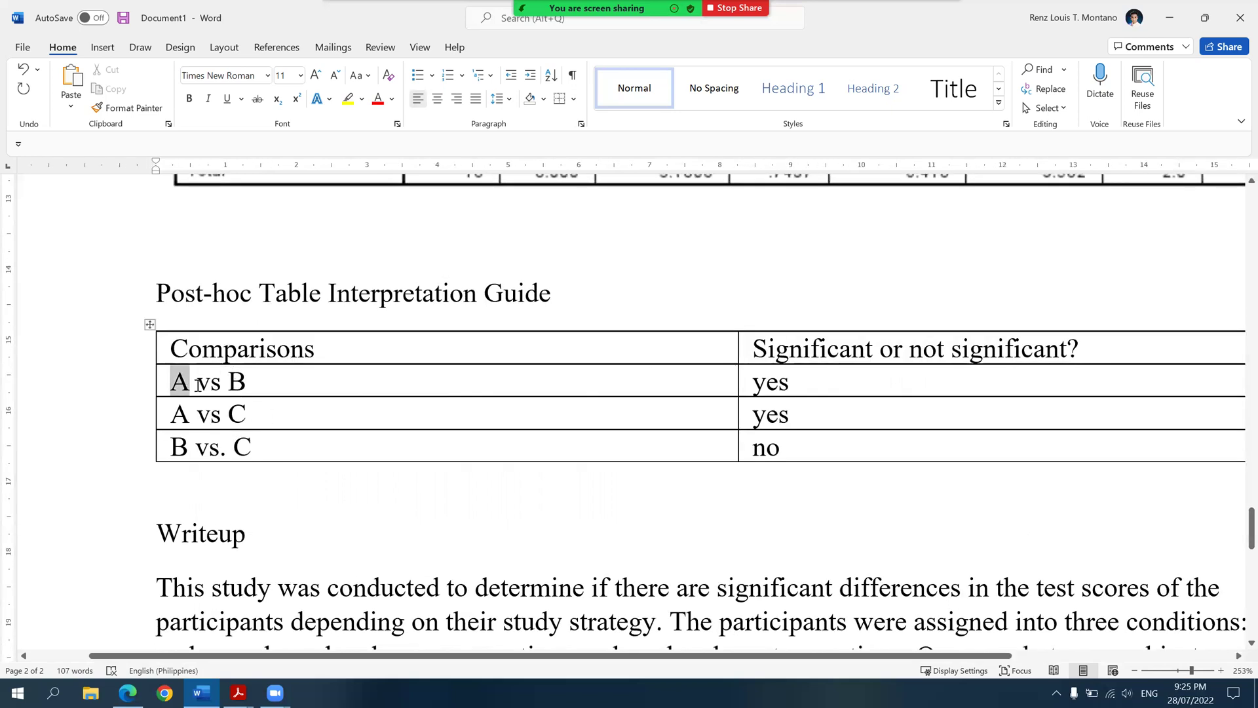
click(241, 380)
double_click(233, 380)
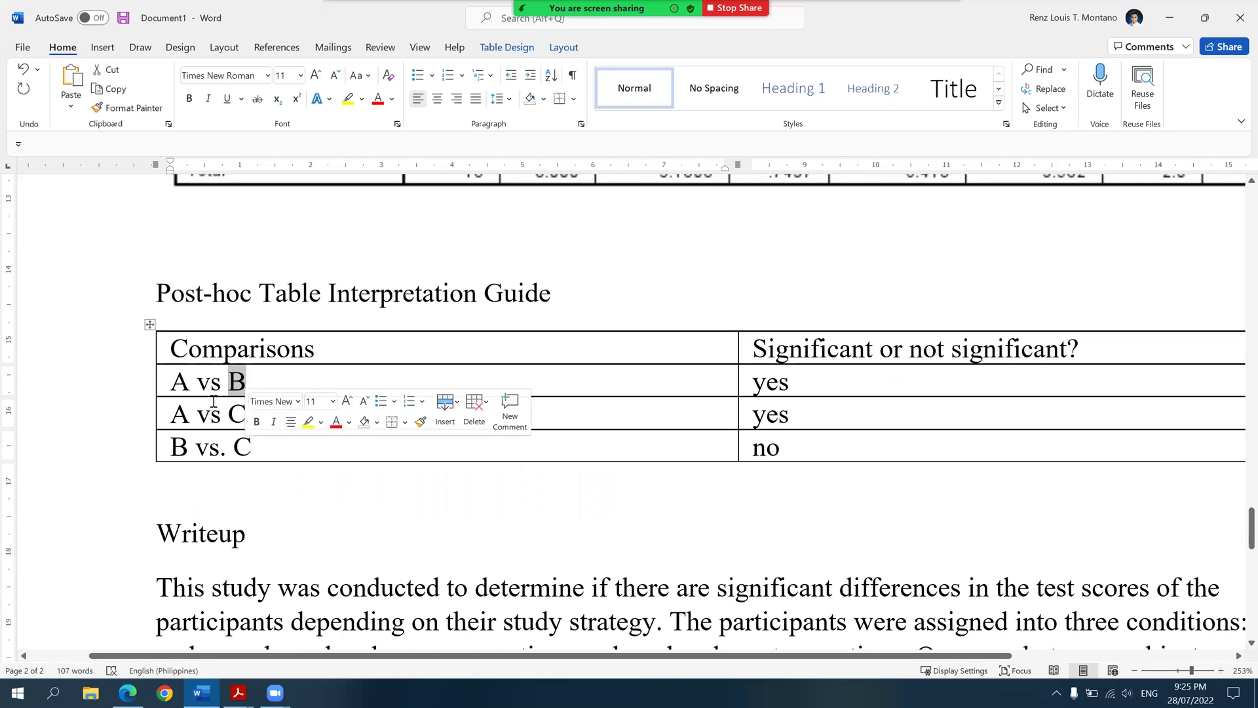
double_click(178, 412)
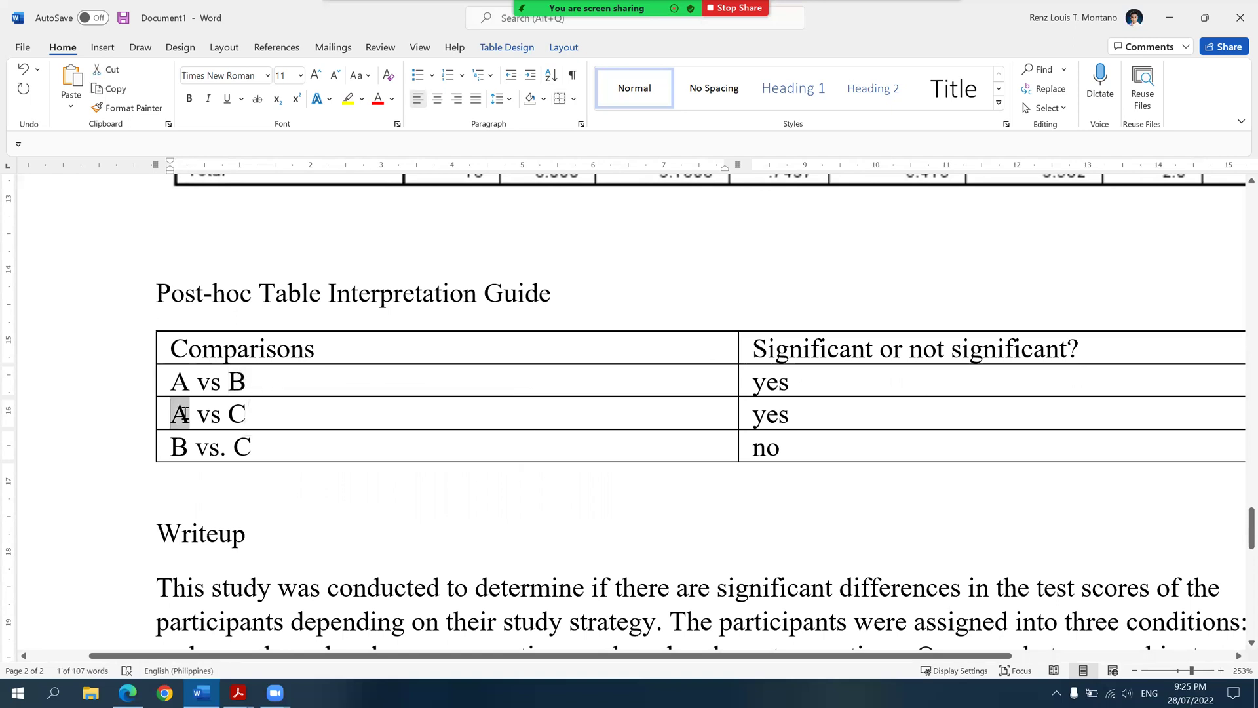
double_click(238, 415)
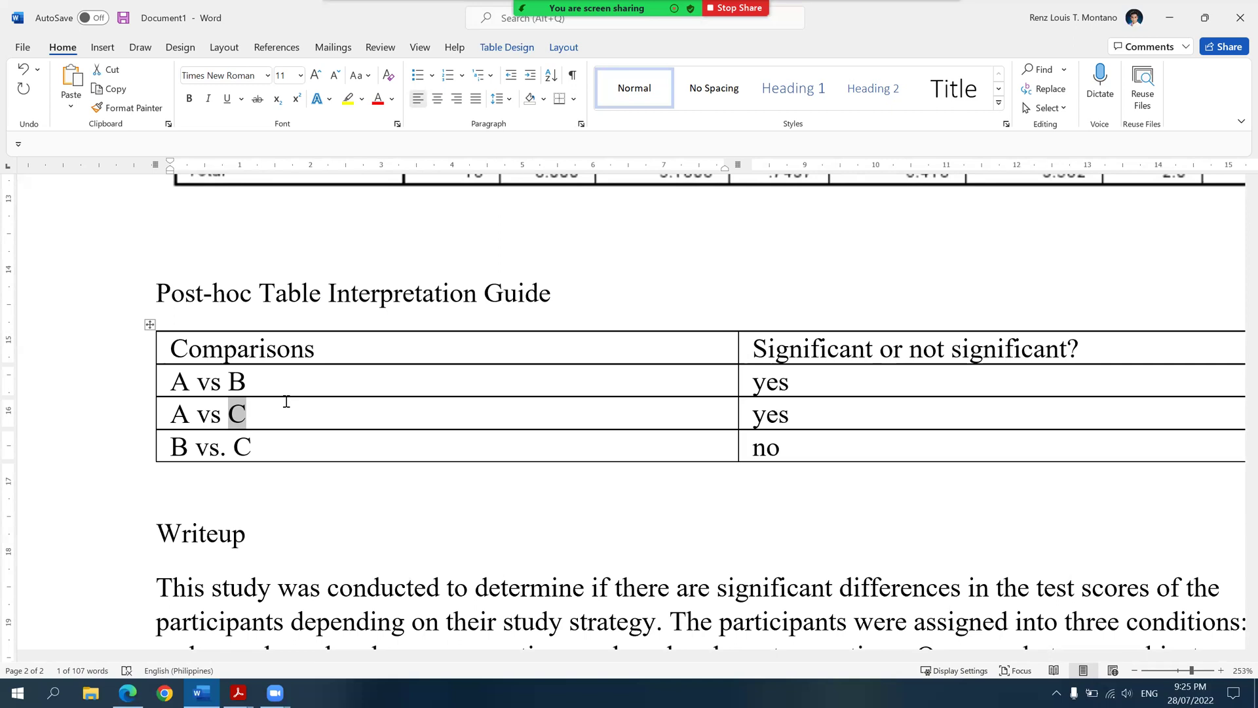
- Begin a new sentence at the end of the writeup with "It was found that those in read and reread condition"
scroll(697, 514, down, 4)
scroll(725, 508, down, 5)
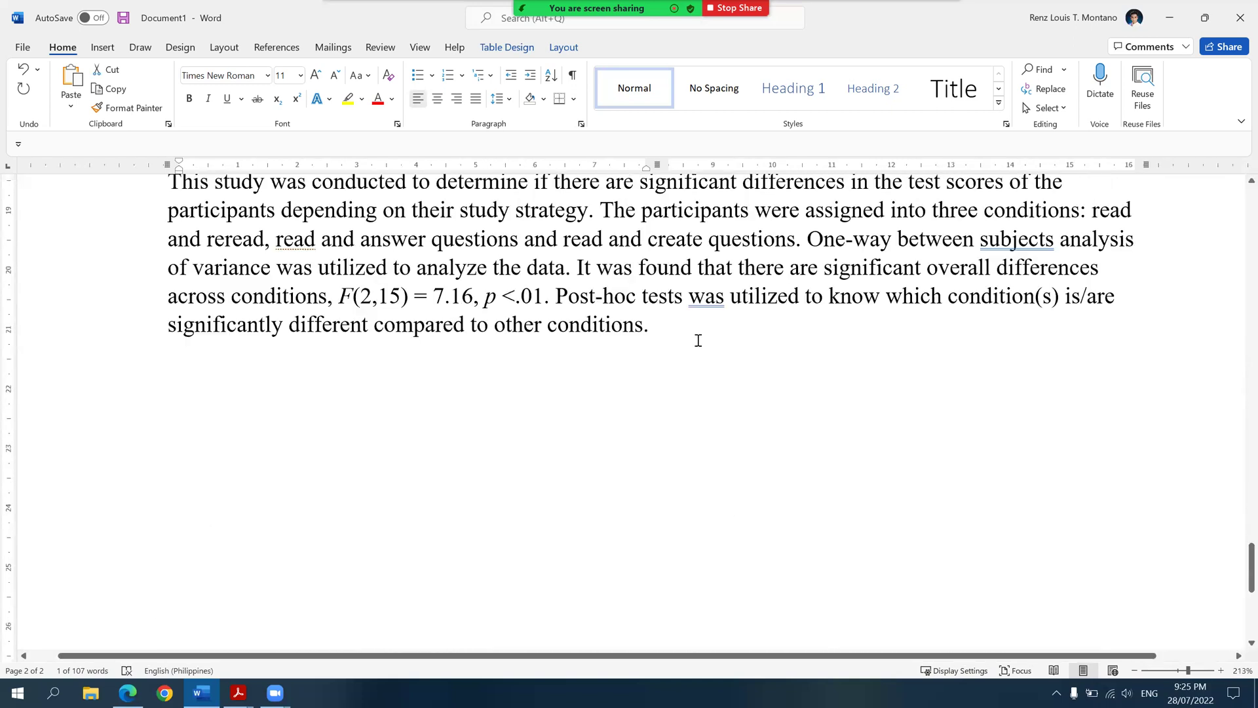
click(698, 340)
text(It was fou)
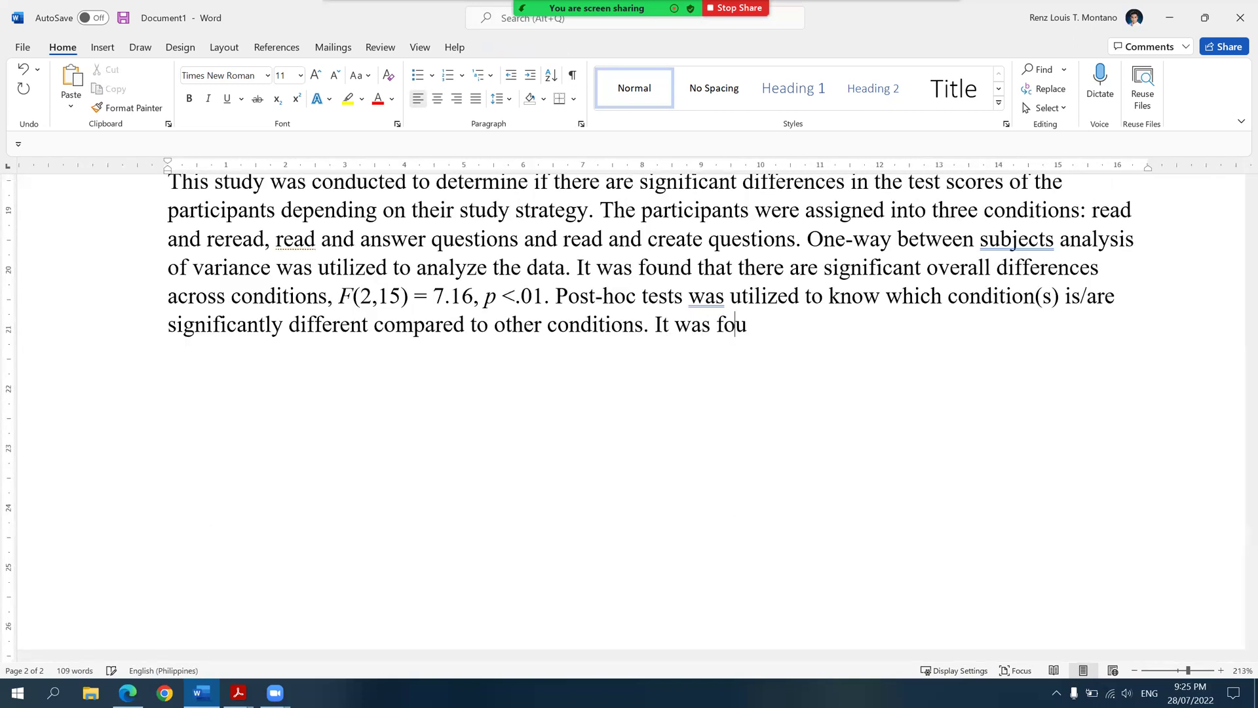
text(nd that)
text(who)
key(BackSpace)
key(BackSpace)
key(BackSpace)
text(in )
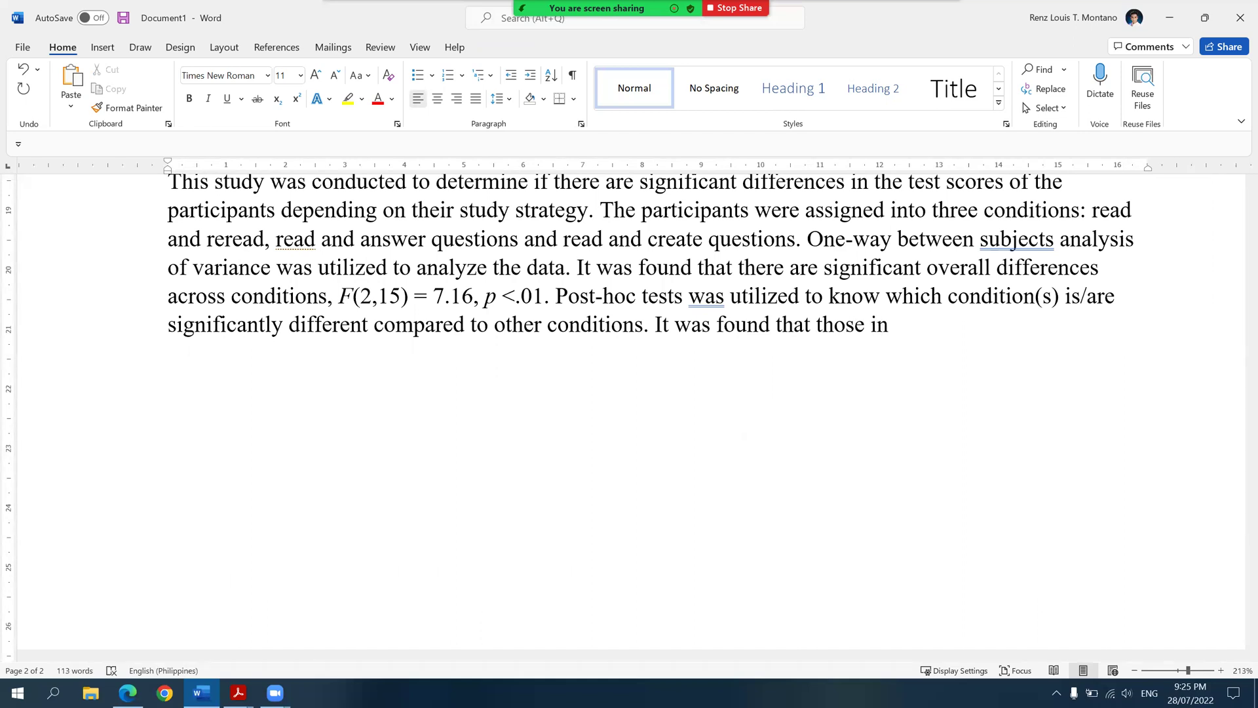
text(read and)
text( reread conditio)
text(n sc)
- Complete the sentence with "scored significantly lower compared to those in the read and answer questions condition and the read and create questions condition."
text(ored signfi)
key(BackSpace)
key(BackSpace)
text(ificantly lower compared to those in the raed)
key(BackSpace)
key(BackSpace)
key(BackSpace)
text(ea)
key(BackSpace)
text(ad and answer q)
text(uestions condition)
text( and the read an)
text(d create quest)
text(ions condition.)
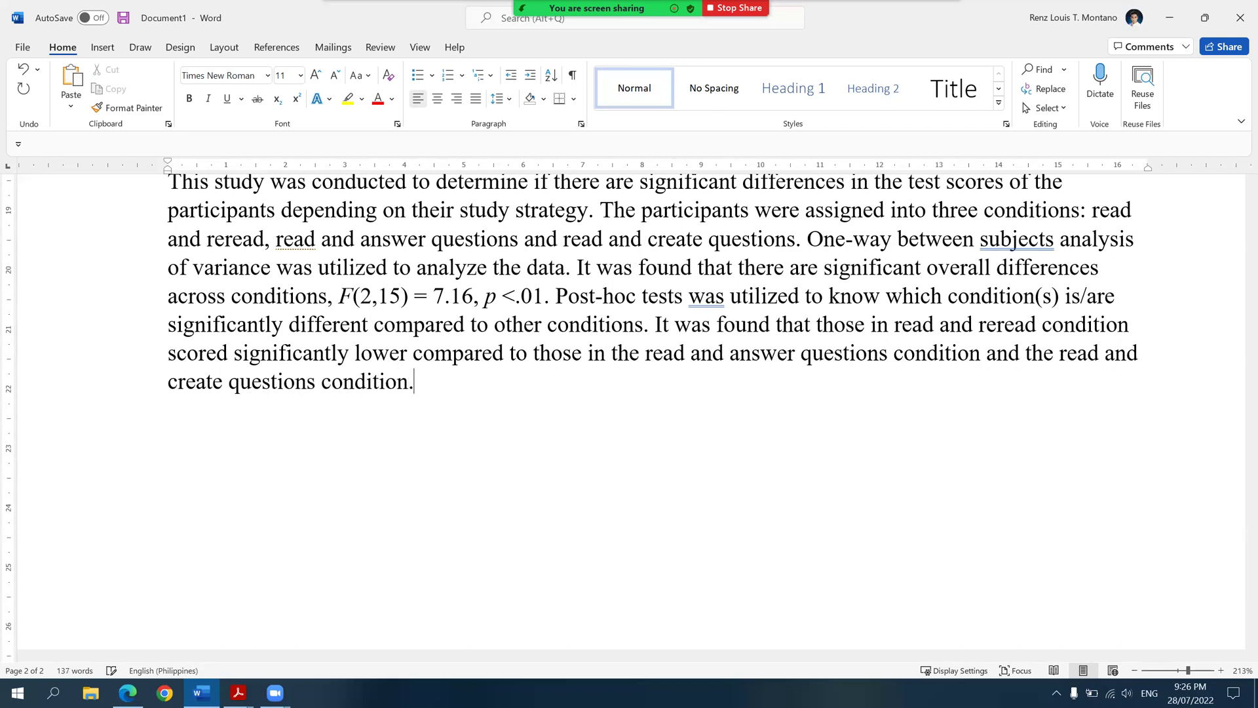
- Correct the flagged grammar in the post-hoc sentence by replacing "was" with "were" after "Post-hoc tests"
scroll(723, 287, up, 2)
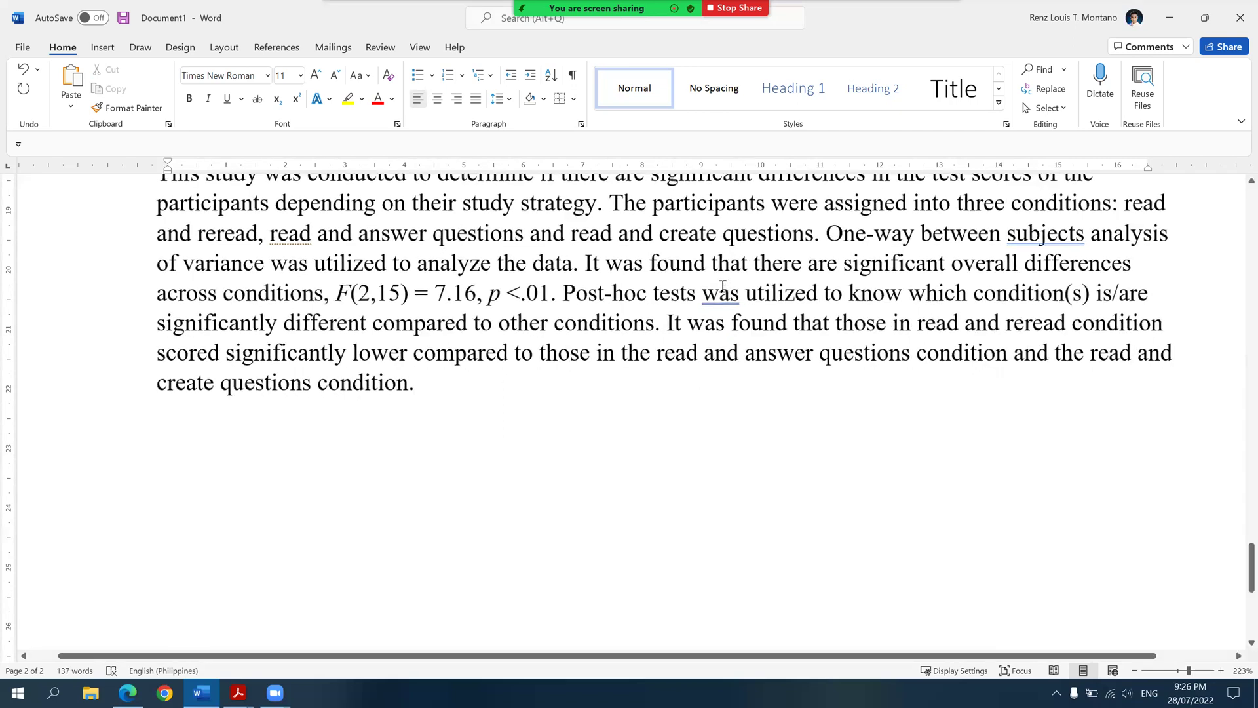
right_click(723, 289)
click(773, 345)
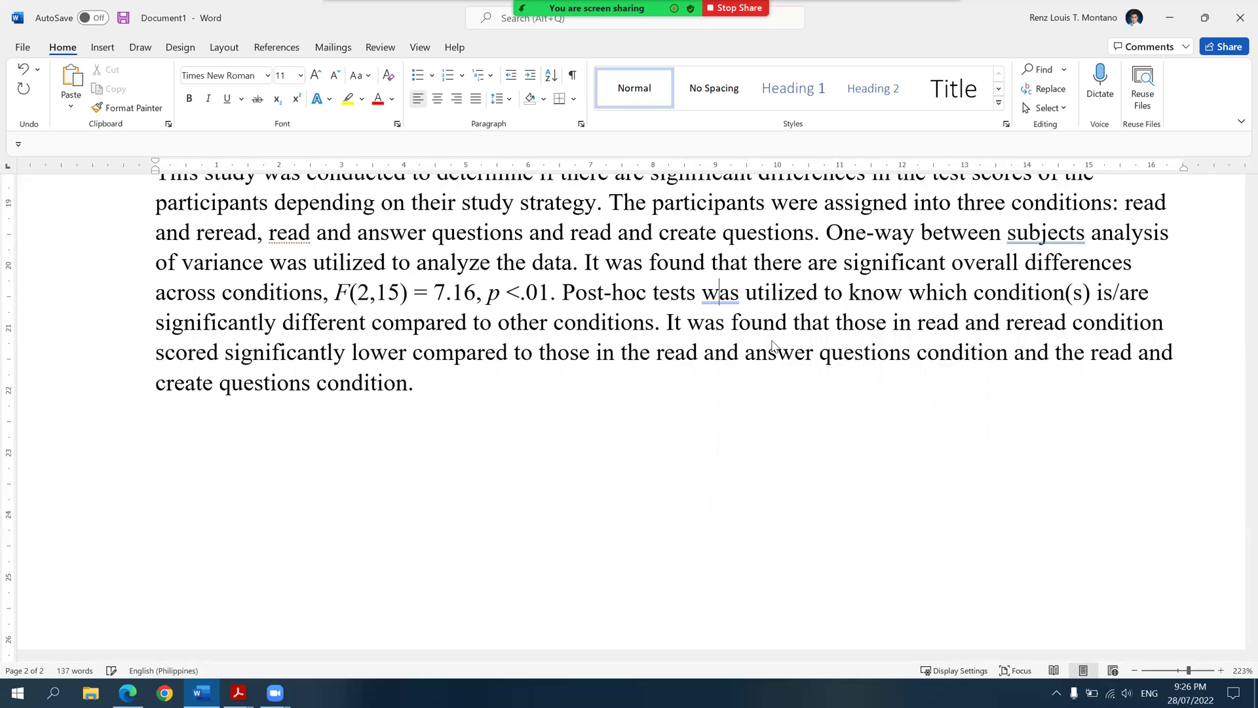
click(666, 387)
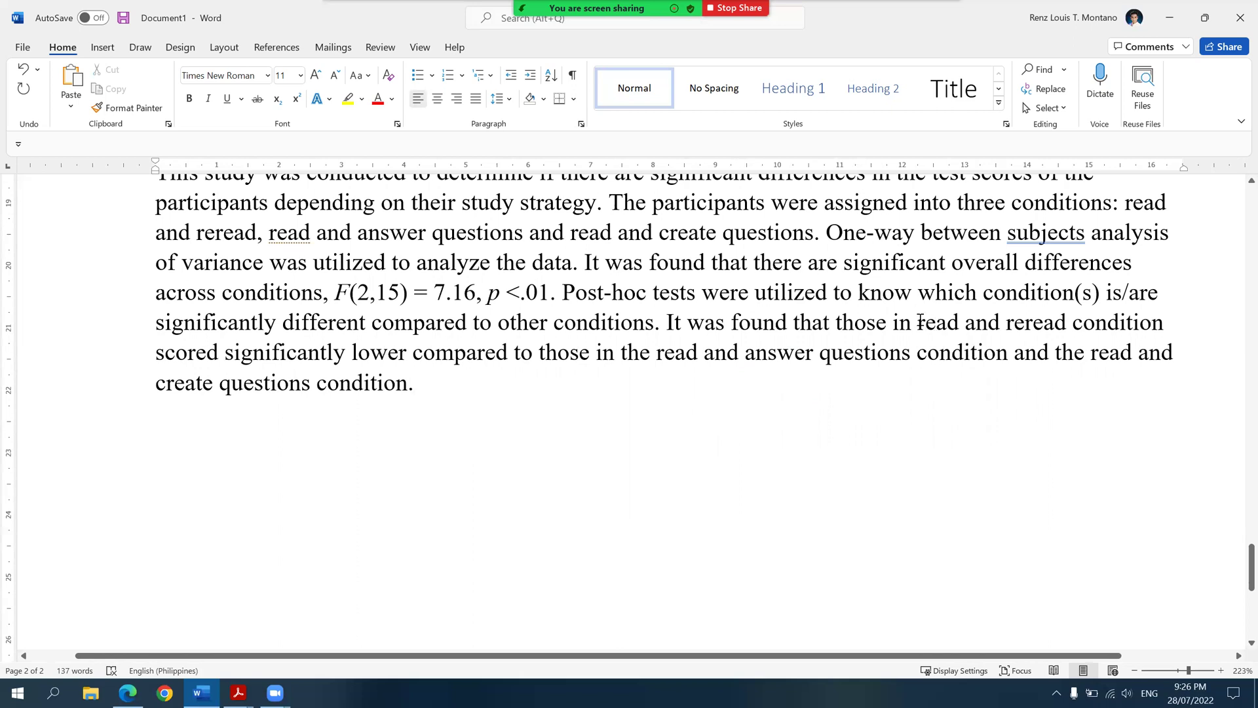
- Look up the mean and standard deviation of the read and reread condition in the Descriptives table
drag(918, 318, 1106, 326)
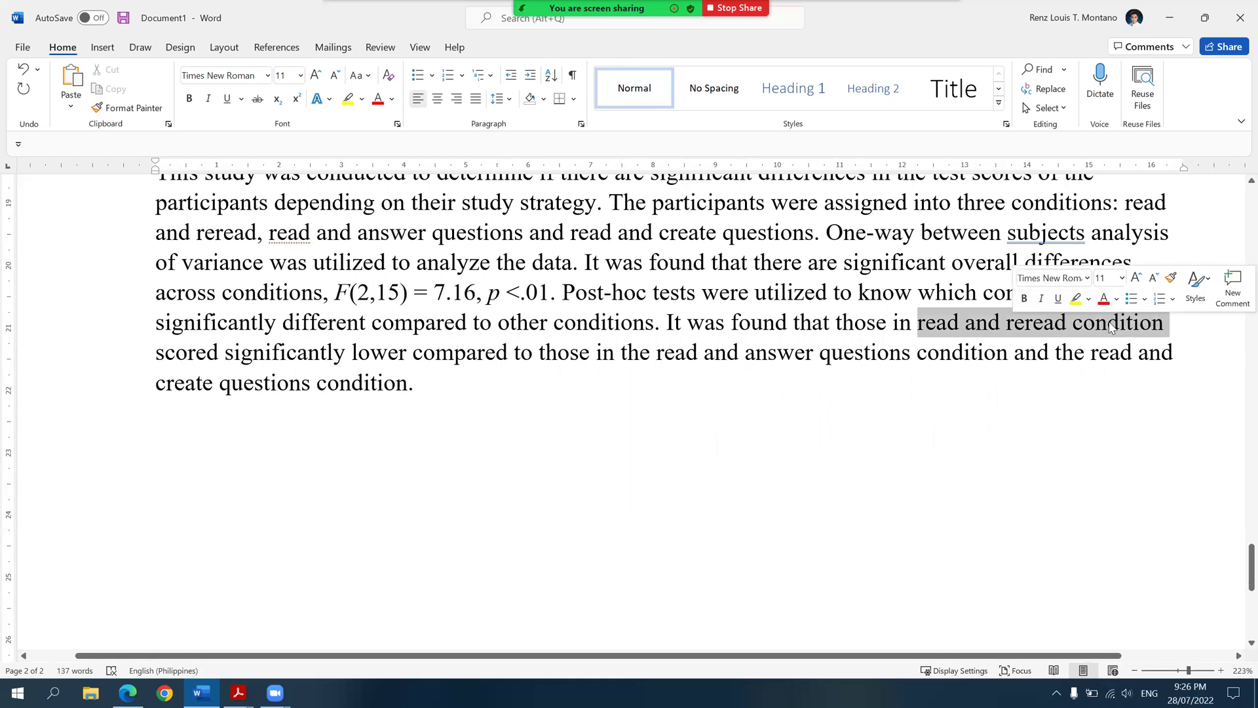
click(987, 321)
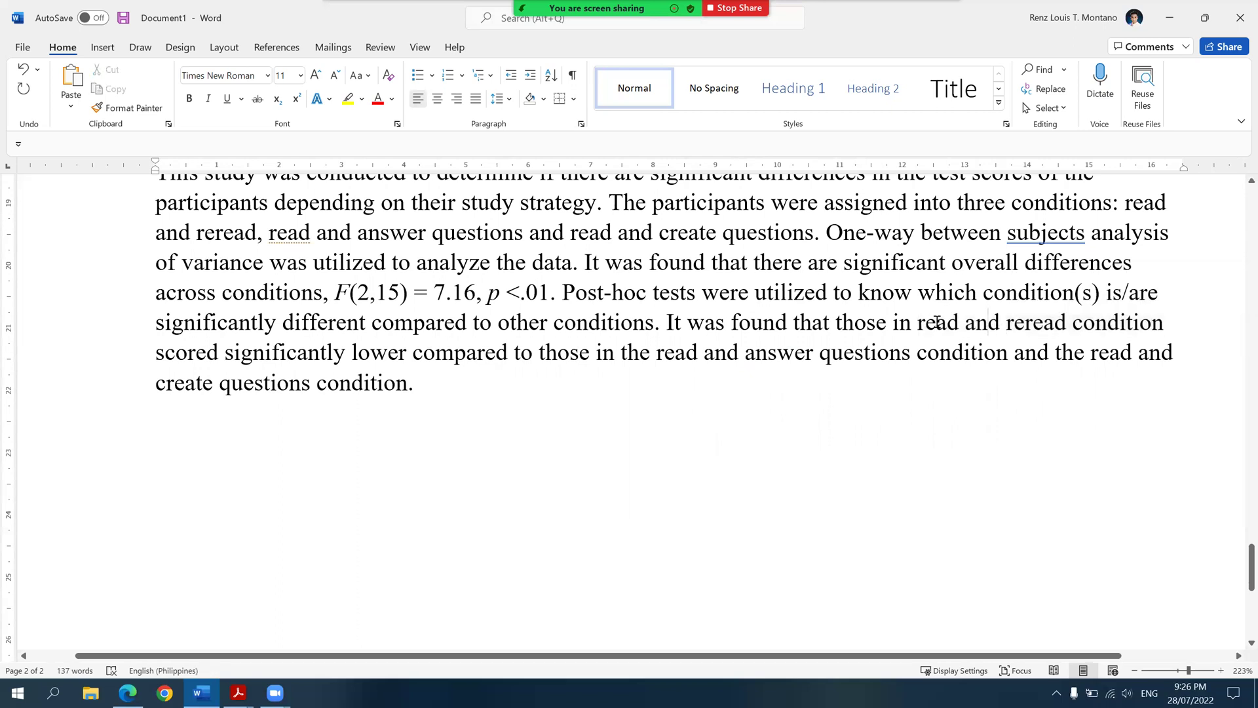
click(1180, 323)
scroll(838, 432, up, 3)
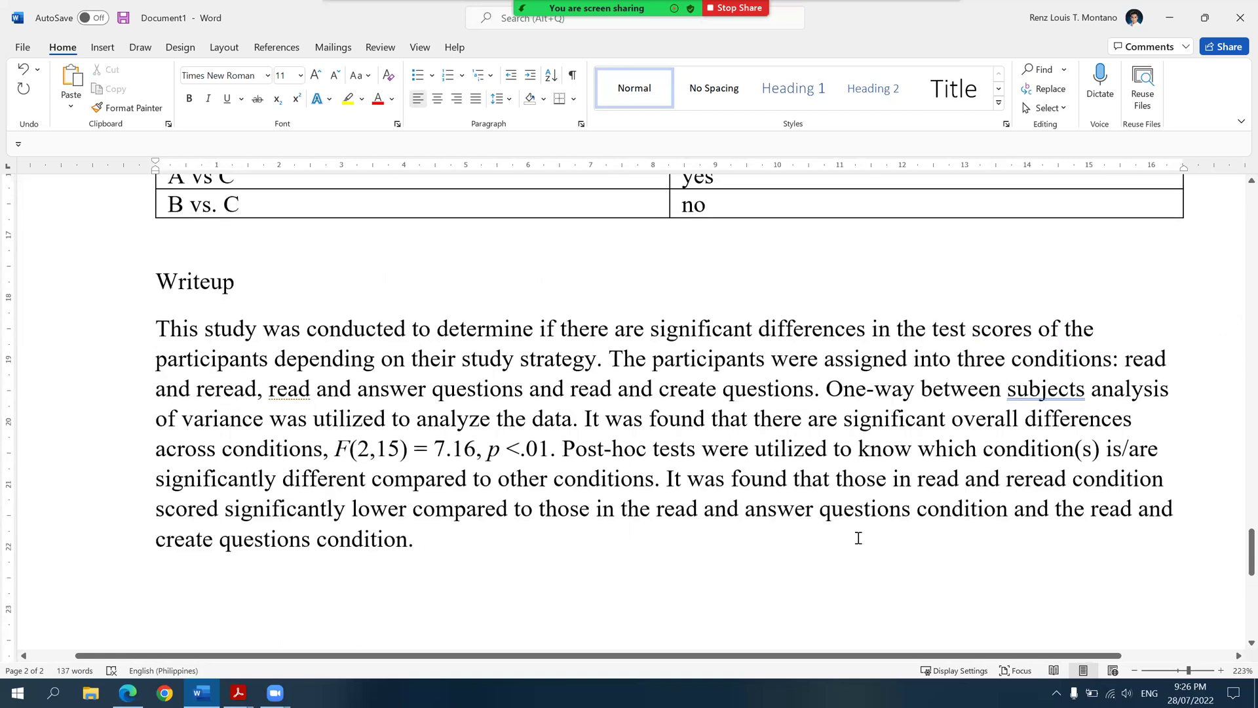
scroll(858, 538, up, 1)
scroll(858, 538, down, 1)
scroll(435, 369, up, 8)
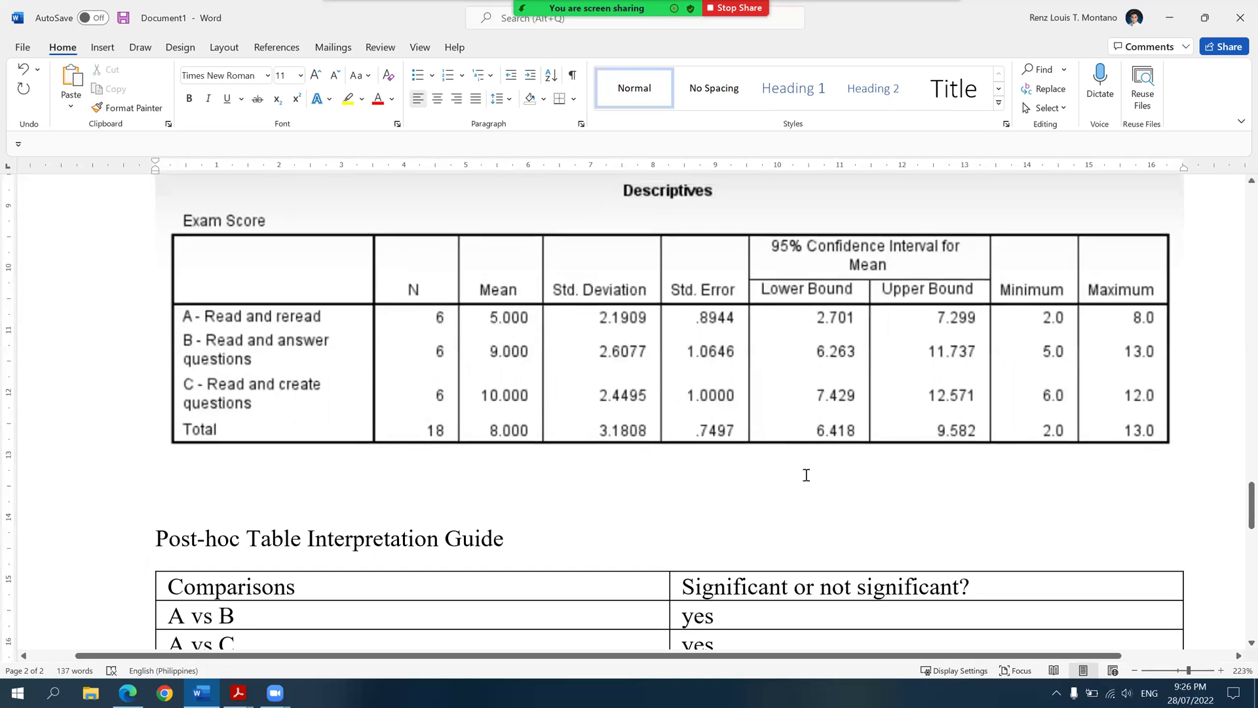
scroll(896, 505, down, 6)
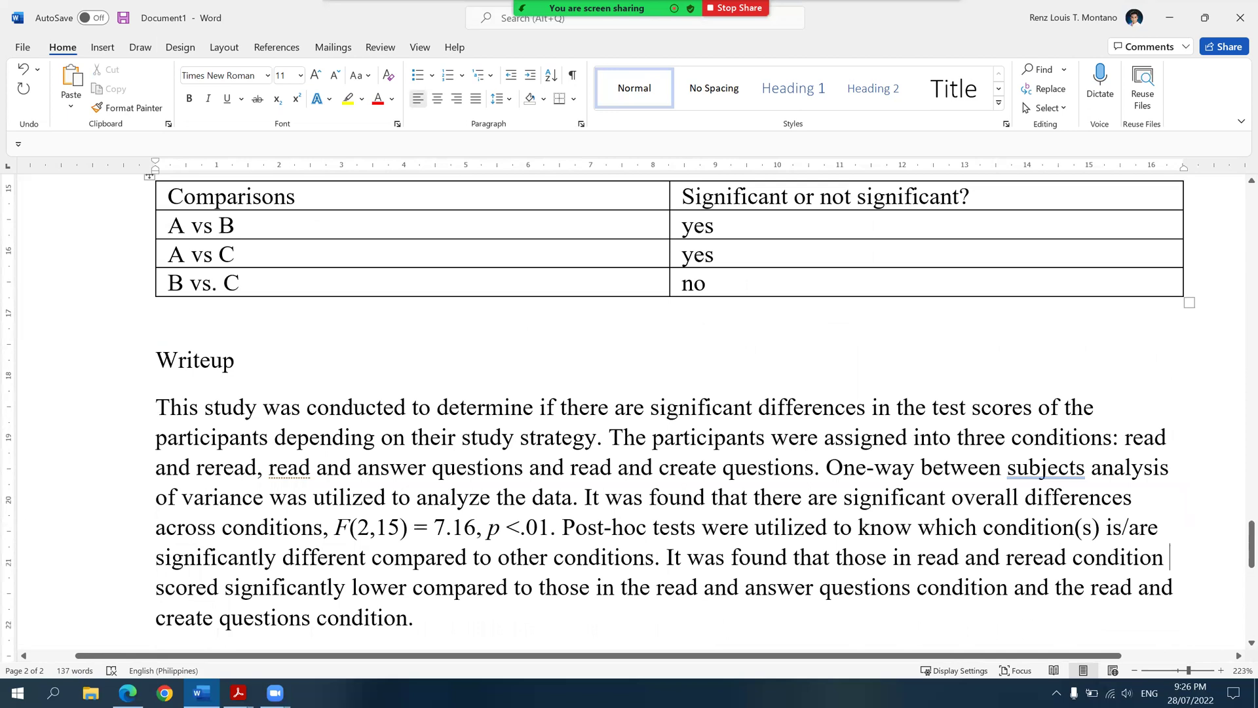
- Insert "(M = 5.00, s = 2.19)" after "read and reread condition" in the writeup, italicizing only the M and s
text(()
key(ctrl+i)
text(m)
key(BackSpace)
text(M)
key(ctrl+i)
text(= 5)
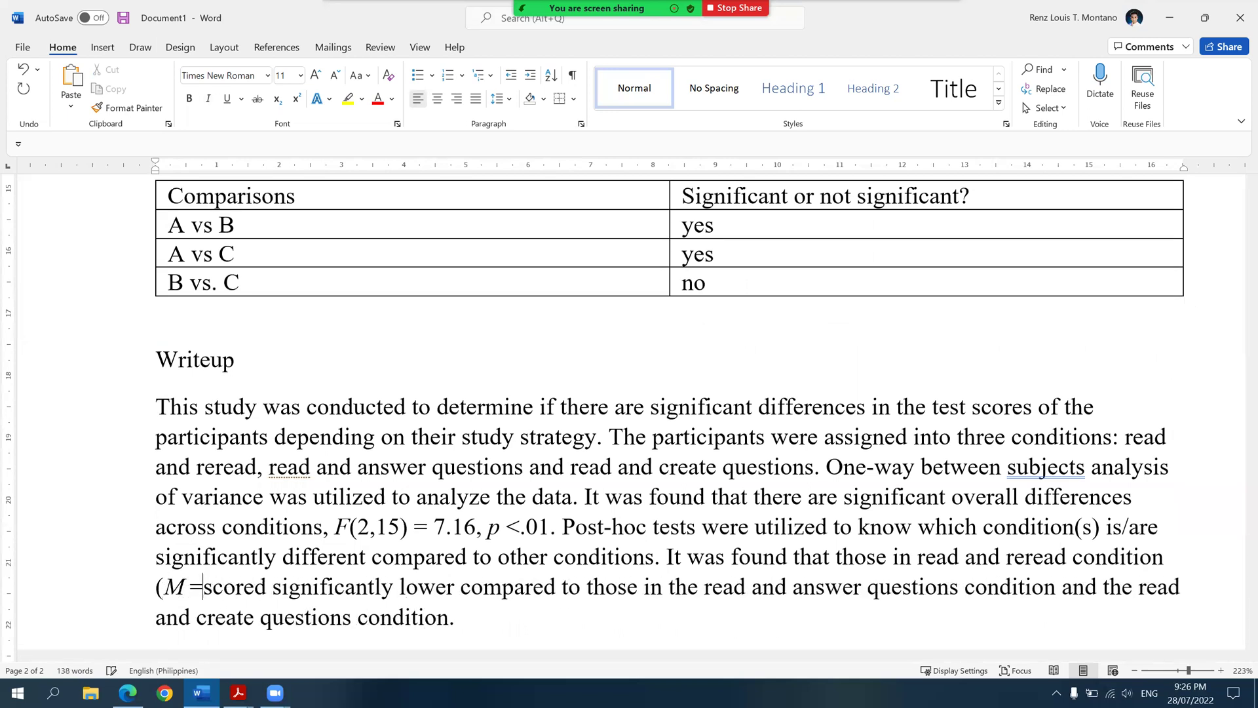
text(.00, s)
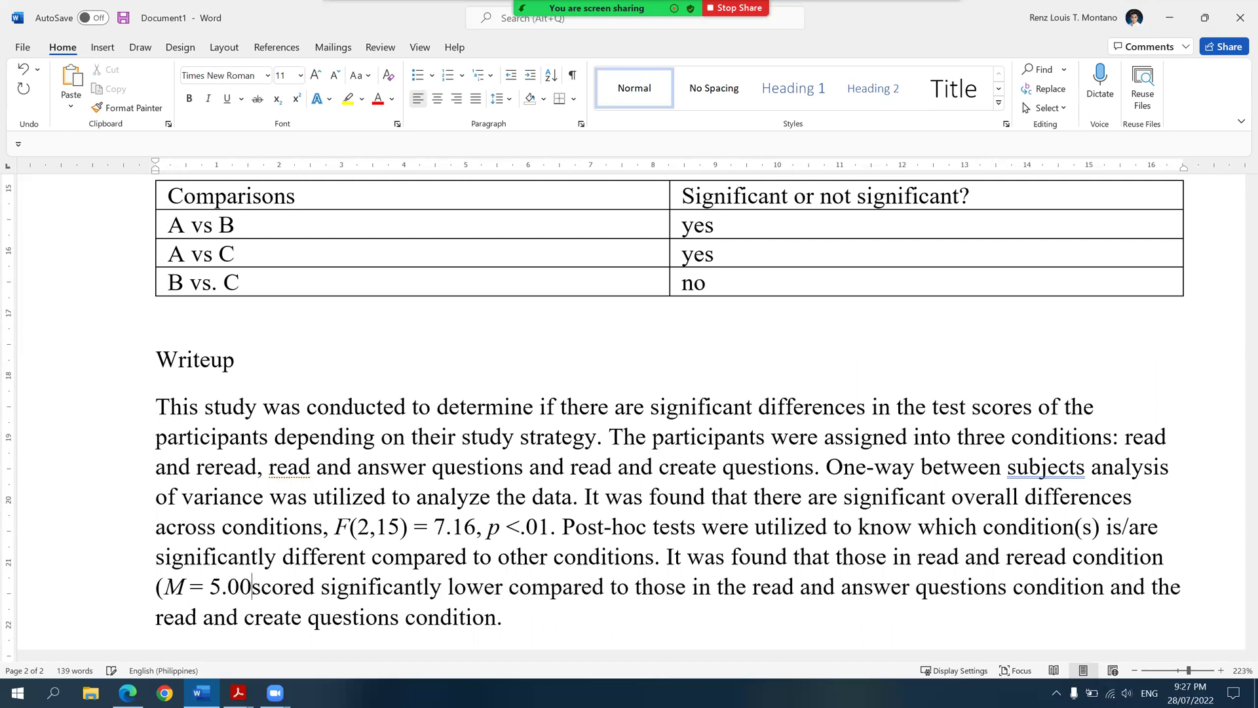
text( = 2.19)
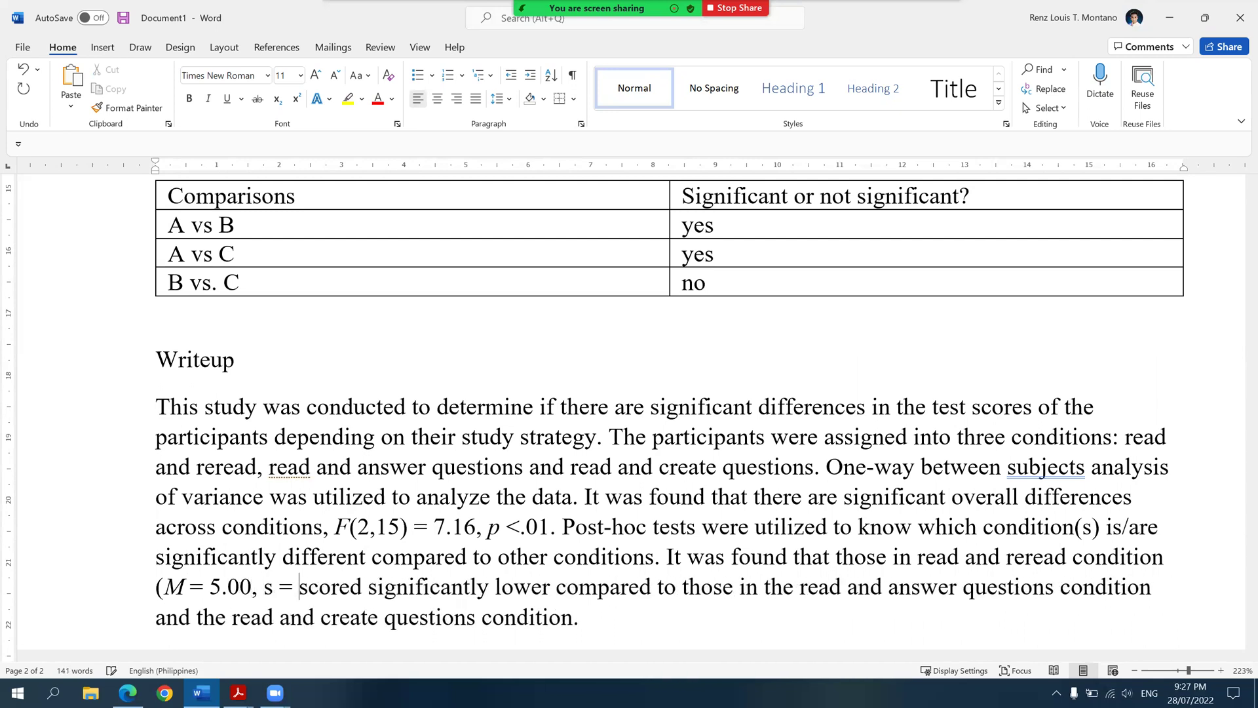
text())
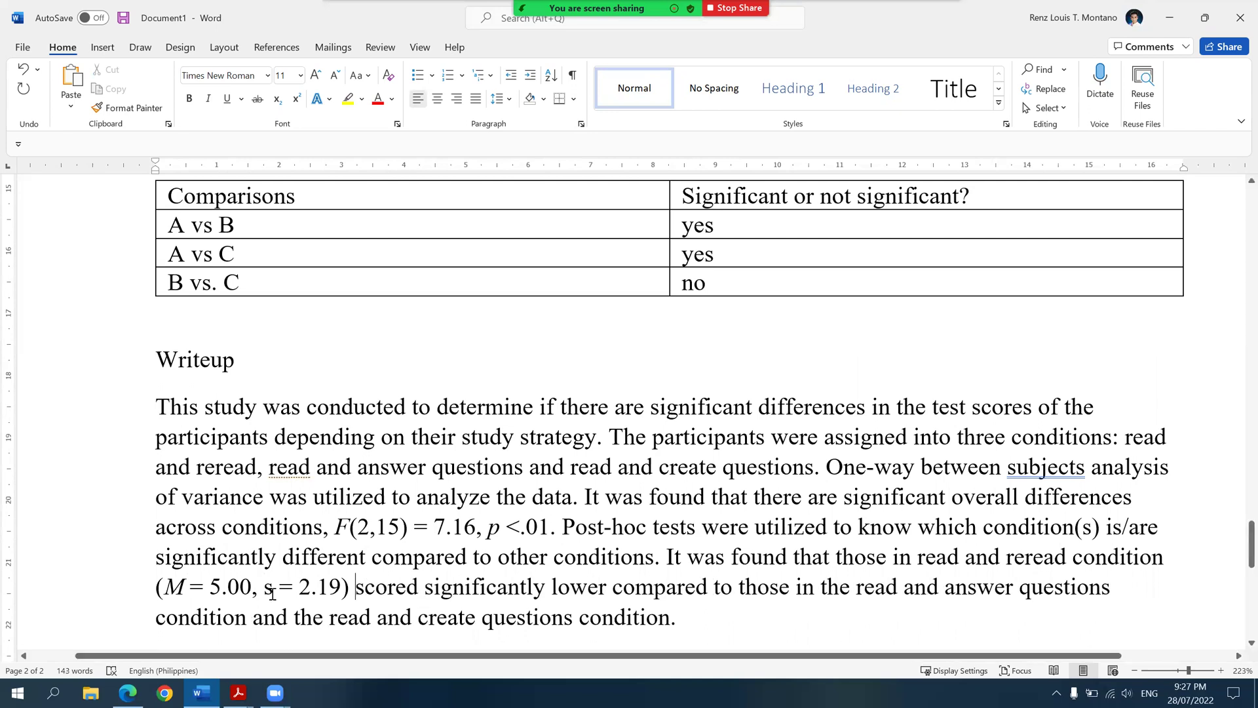
drag(264, 592, 275, 591)
key(ctrl+i)
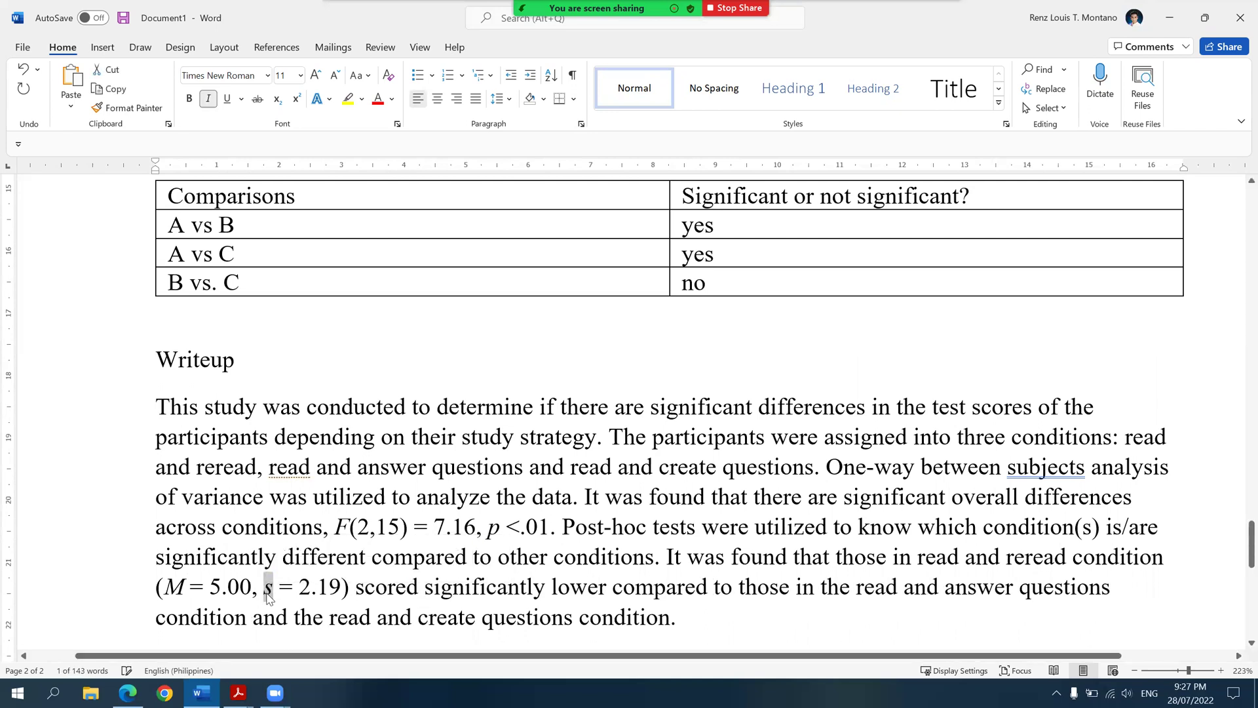
- Copy the parenthesized mean and standard deviation and paste them after "read and answer questions condition"
scroll(238, 555, down, 1)
scroll(161, 437, down, 1)
click(157, 432)
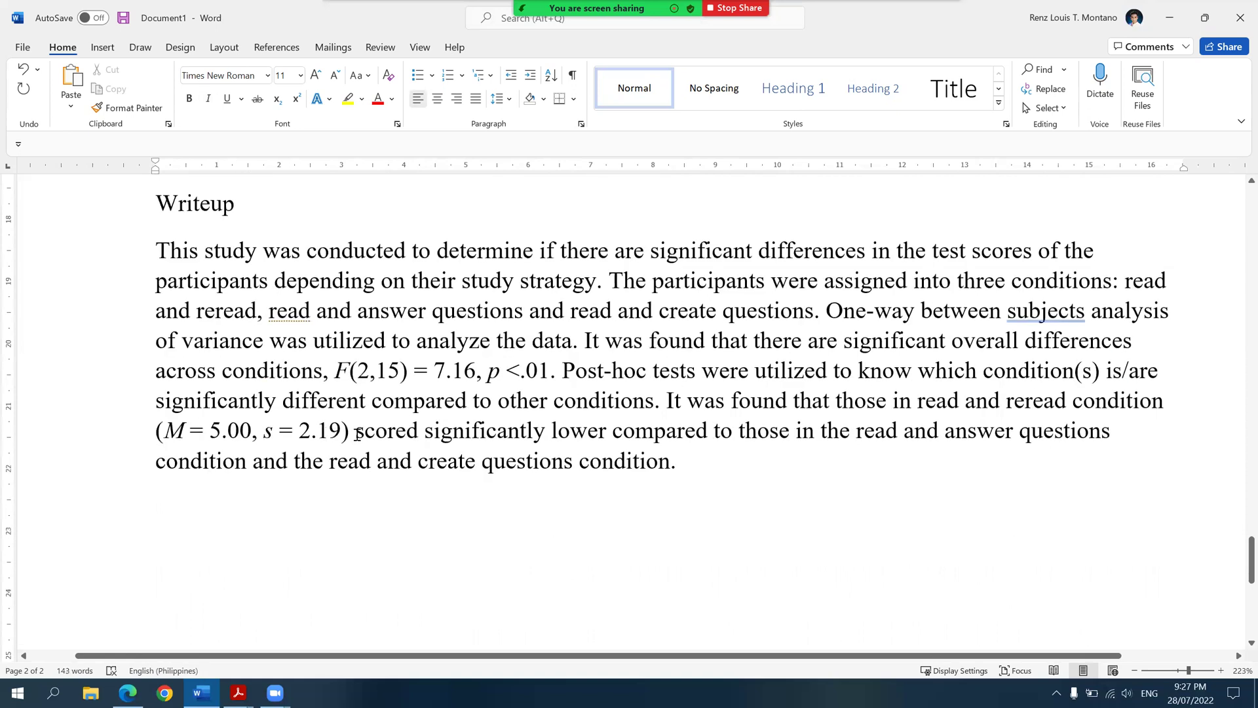
shift+click(358, 433)
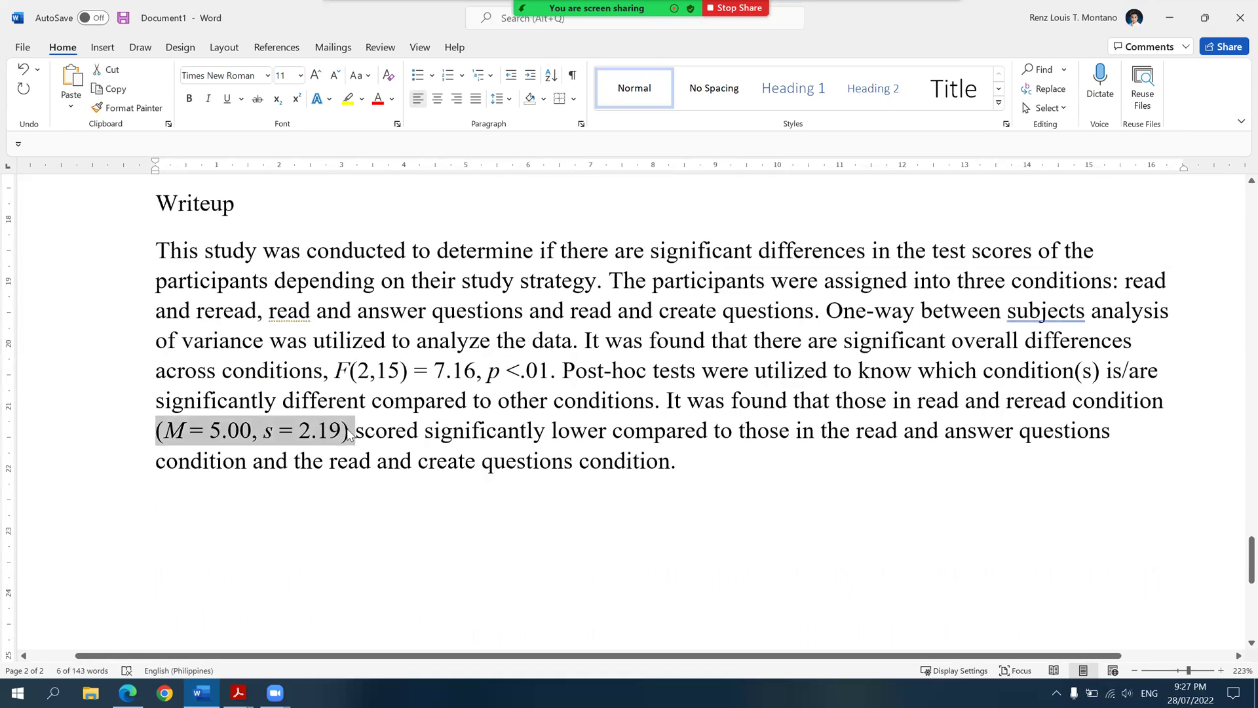
click(341, 434)
drag(156, 433, 349, 433)
key(ctrl+c)
click(249, 463)
key(ctrl+v)
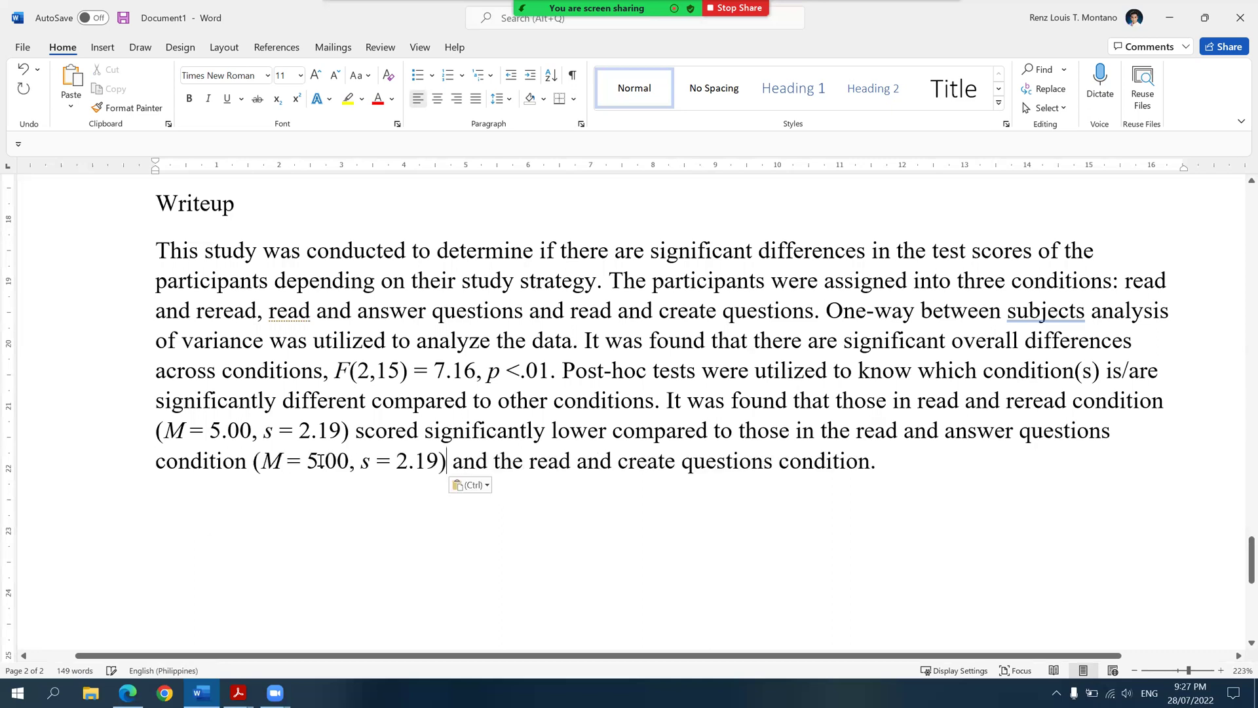
- Check condition B in the Descriptives table and change the pasted statistics to M = 9.00 and s = 2.61
scroll(351, 452, up, 3)
scroll(291, 275, up, 3)
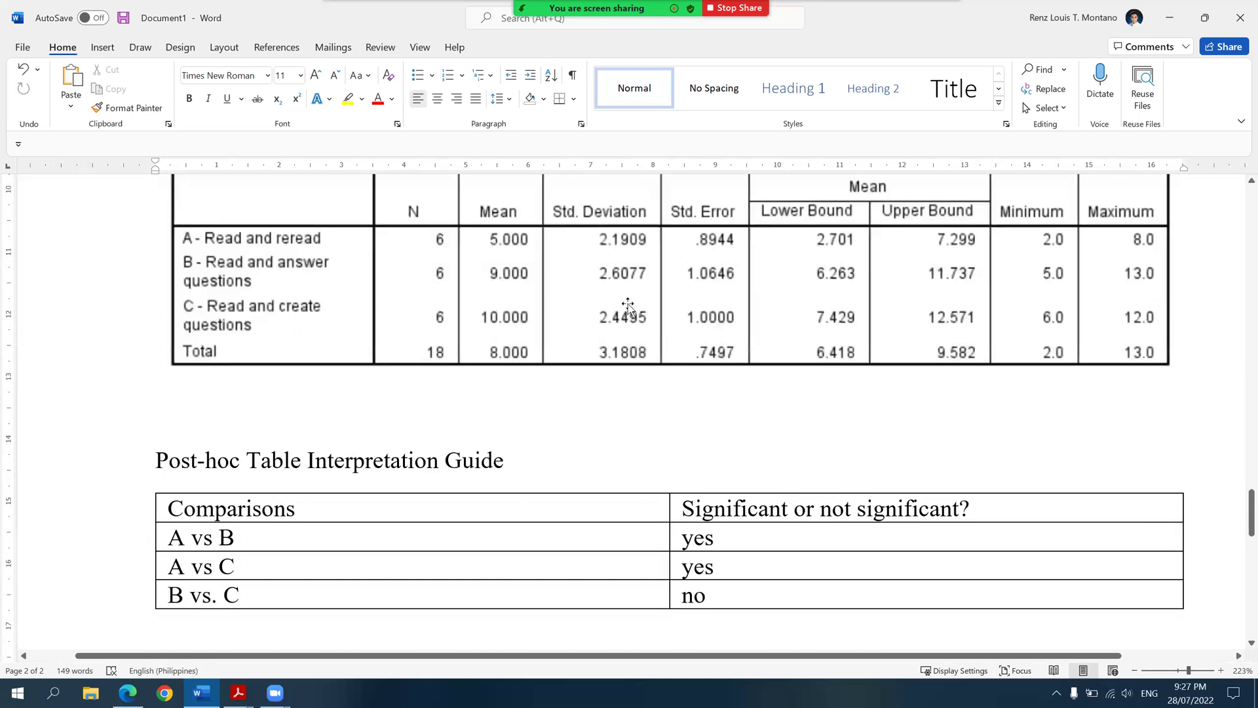
scroll(313, 422, down, 2)
scroll(277, 470, down, 4)
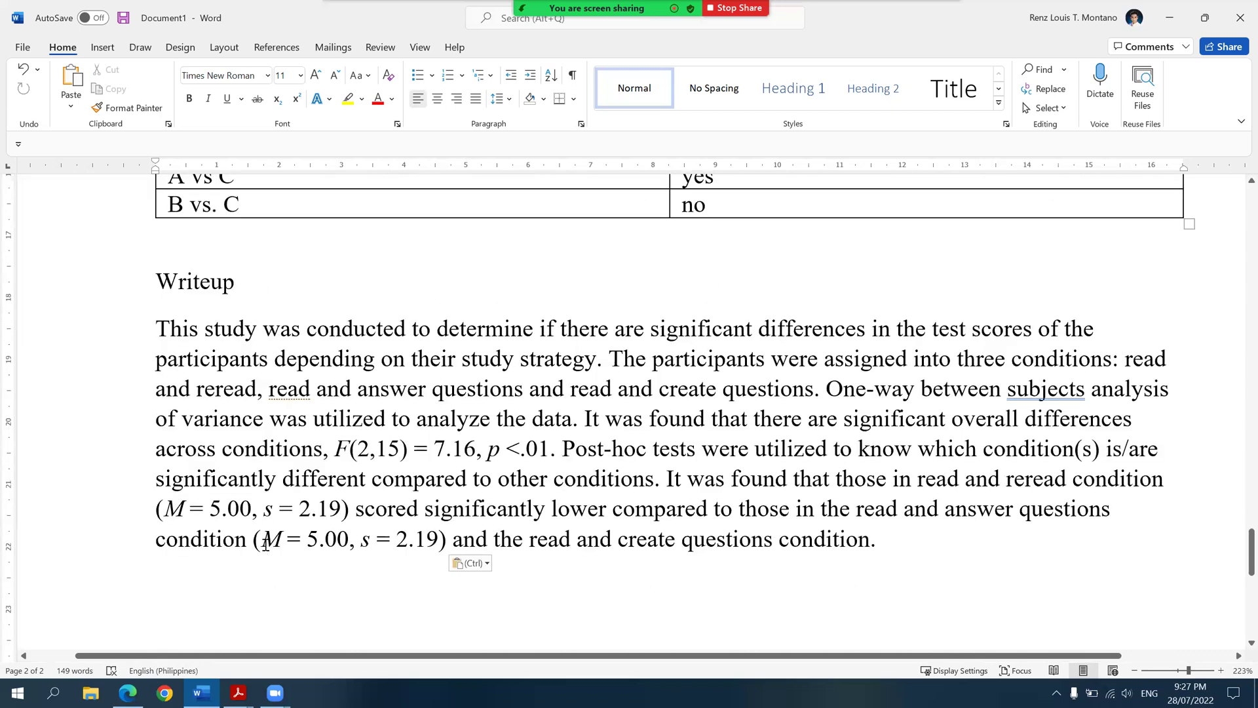
drag(322, 541, 306, 541)
text(9)
drag(439, 540, 415, 541)
text(61)
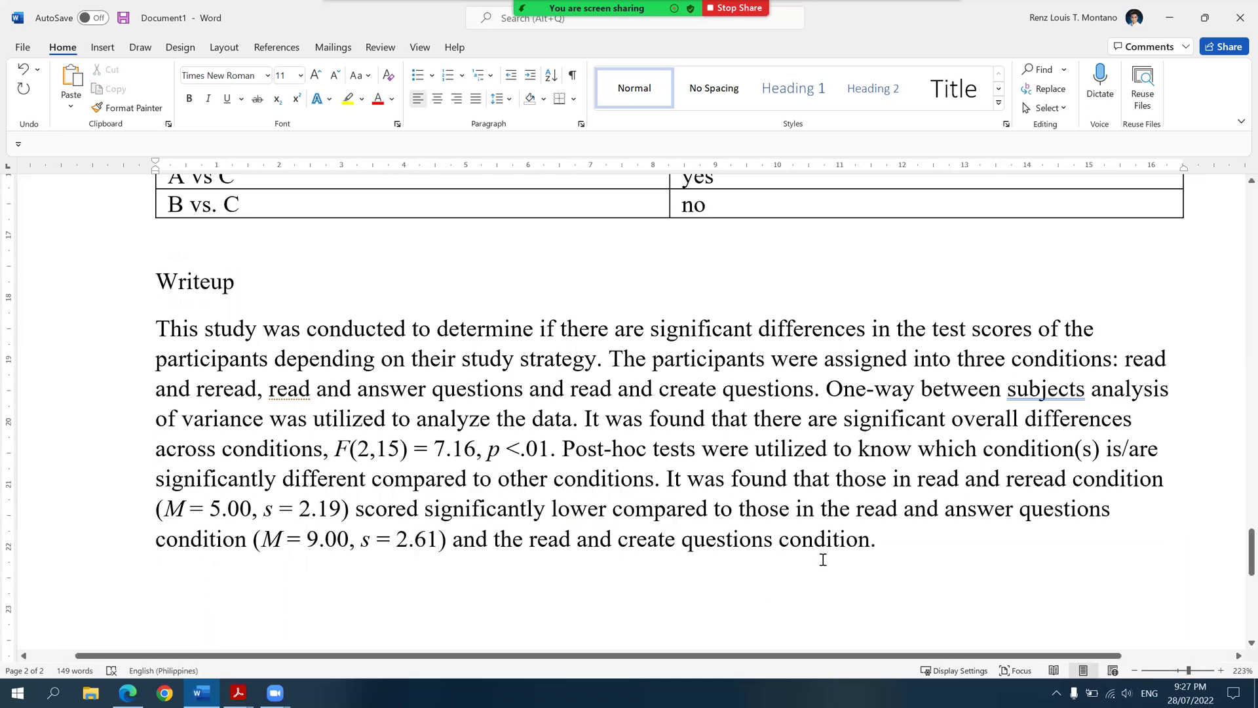
- Paste the statistics after "read and create questions condition" and change them to M = 10.00 and s = 2.45 from the Descriptives table
click(874, 539)
key(ctrl+v)
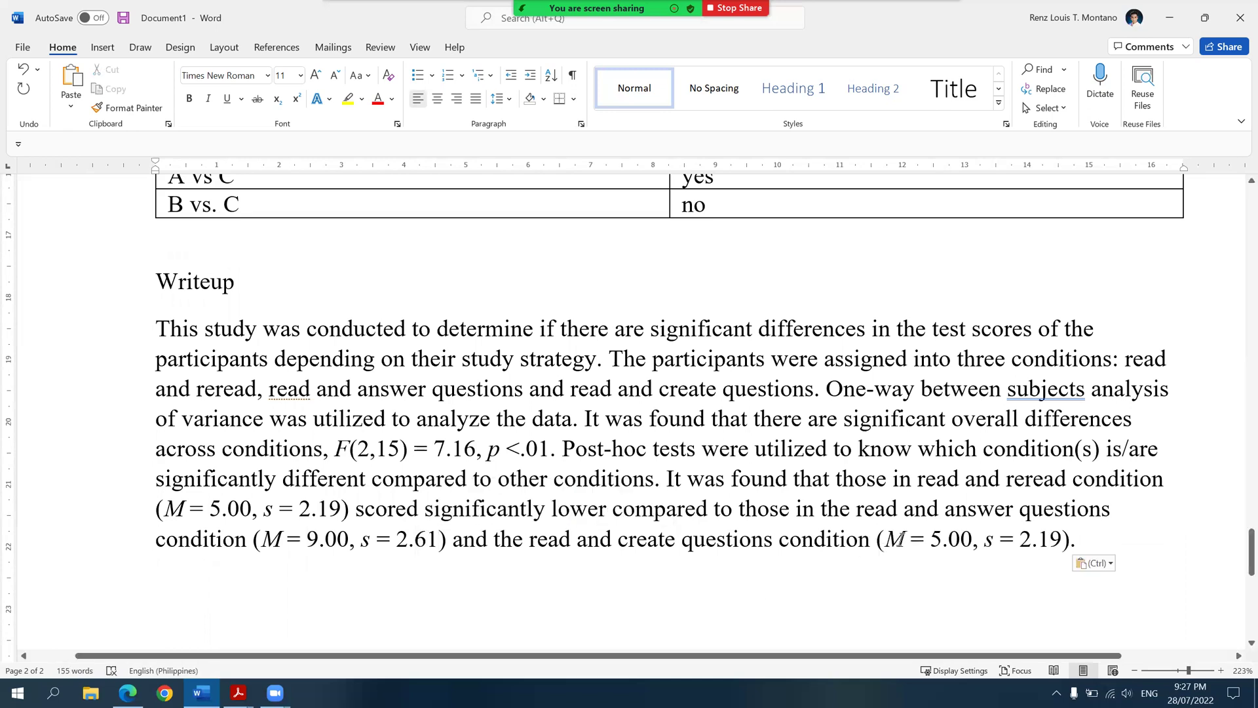
scroll(531, 426, up, 6)
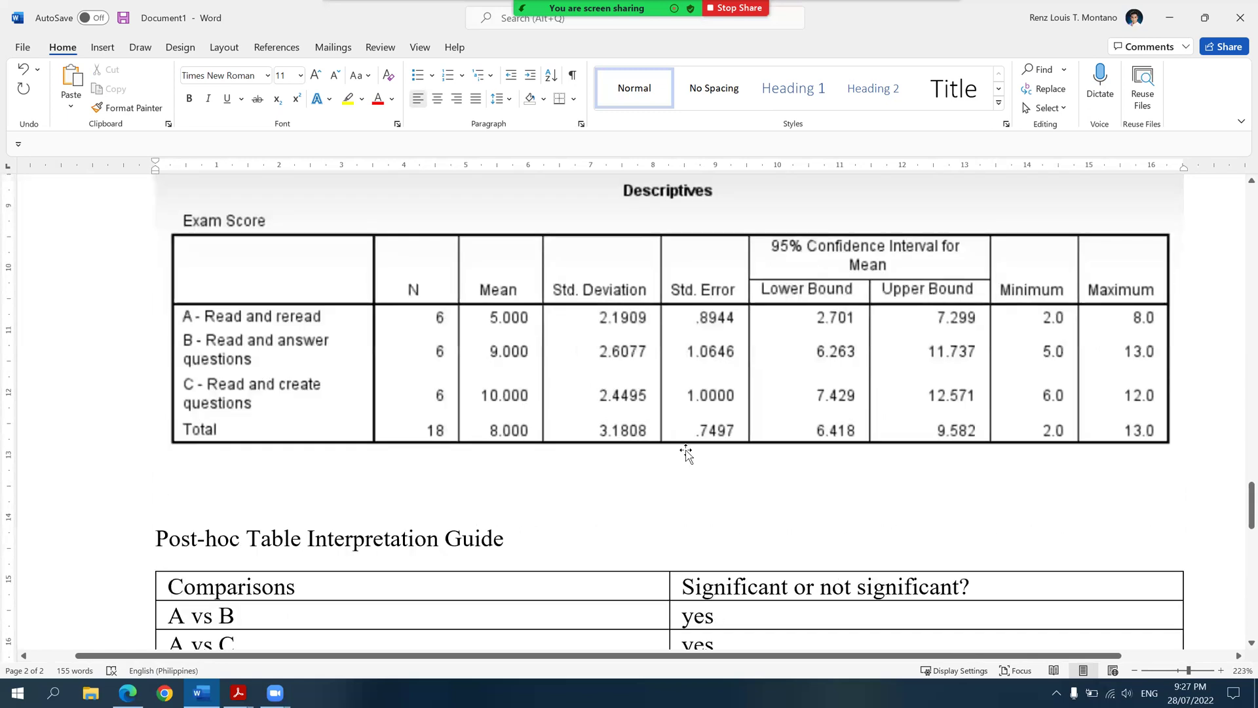
scroll(1007, 526, down, 3)
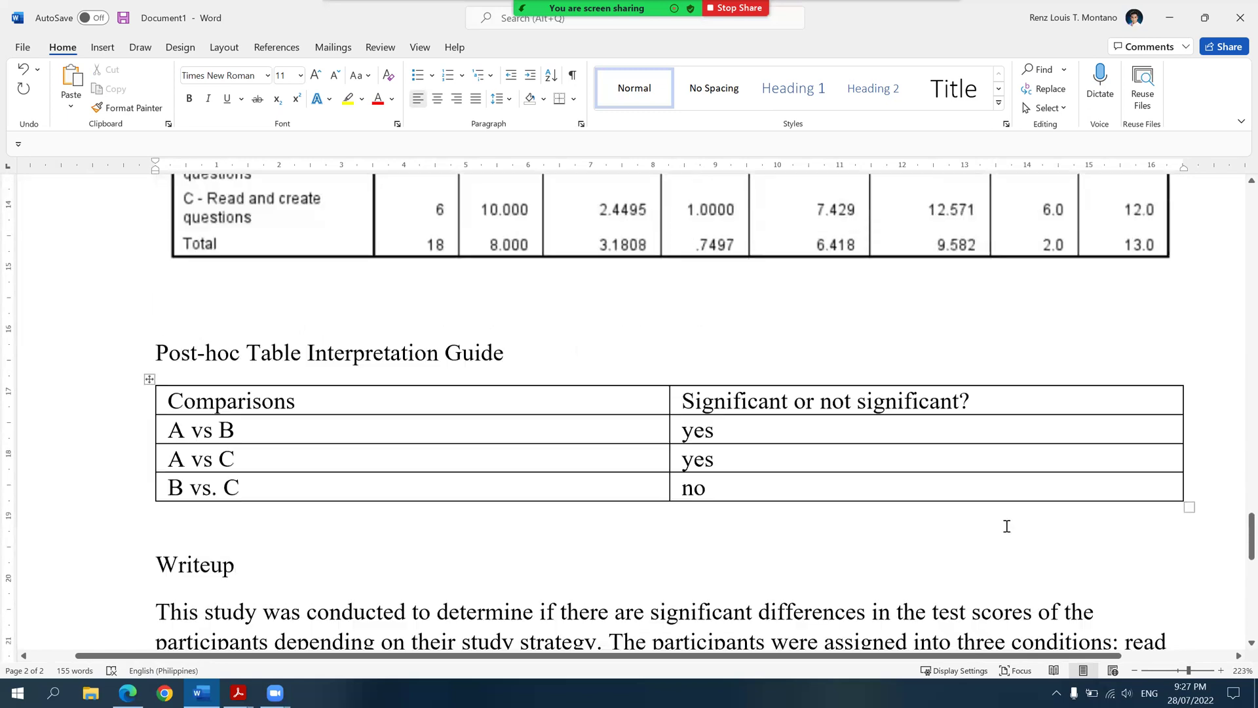
scroll(966, 522, down, 3)
scroll(944, 467, down, 2)
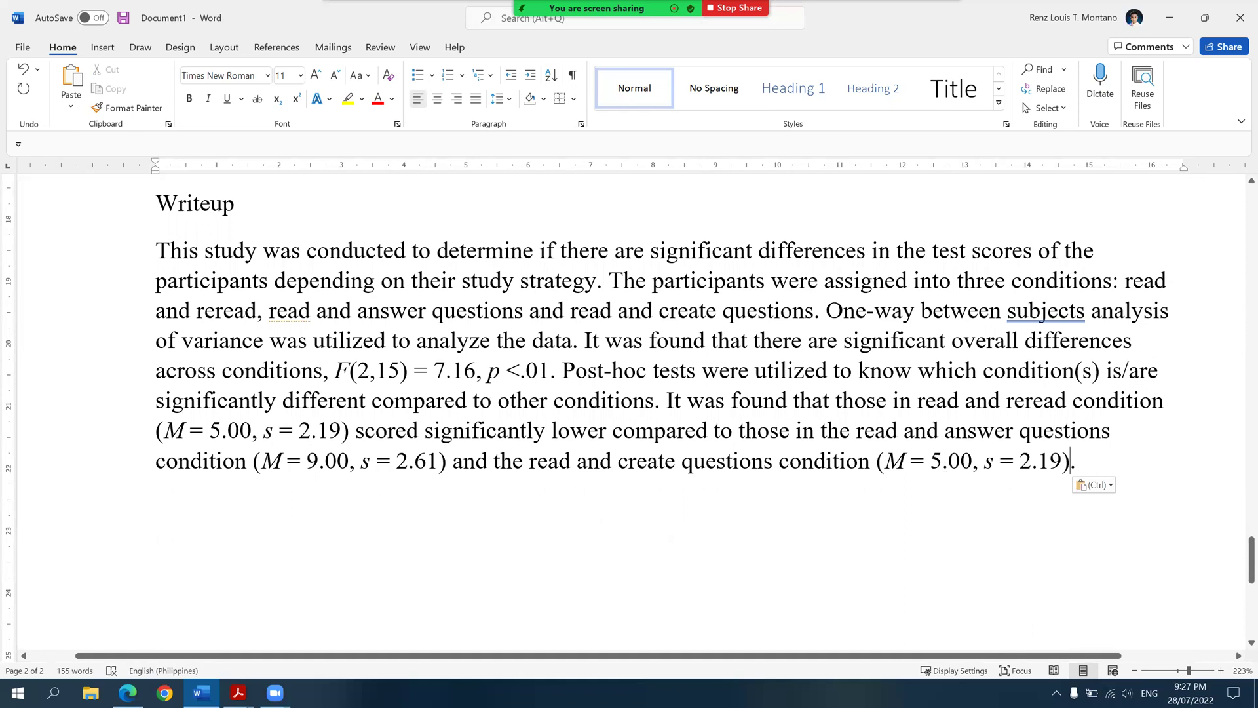
double_click(958, 461)
text(10.00)
double_click(1060, 460)
text(2.45)
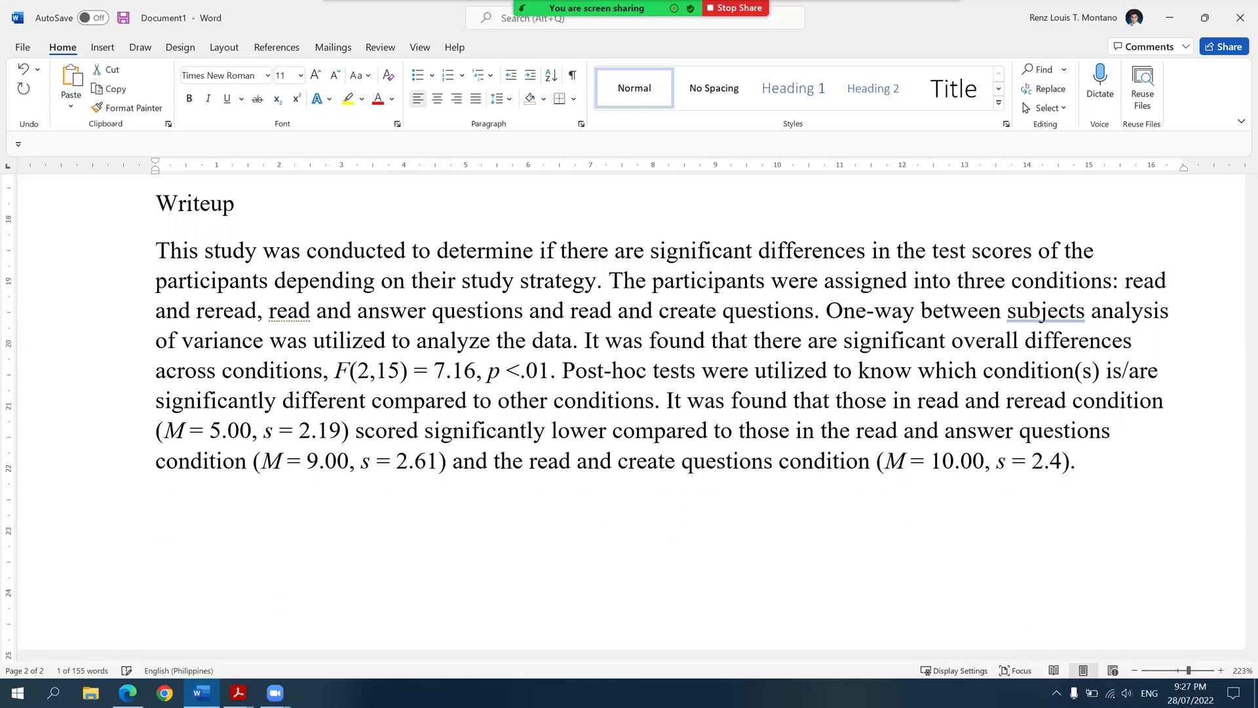
click(1093, 464)
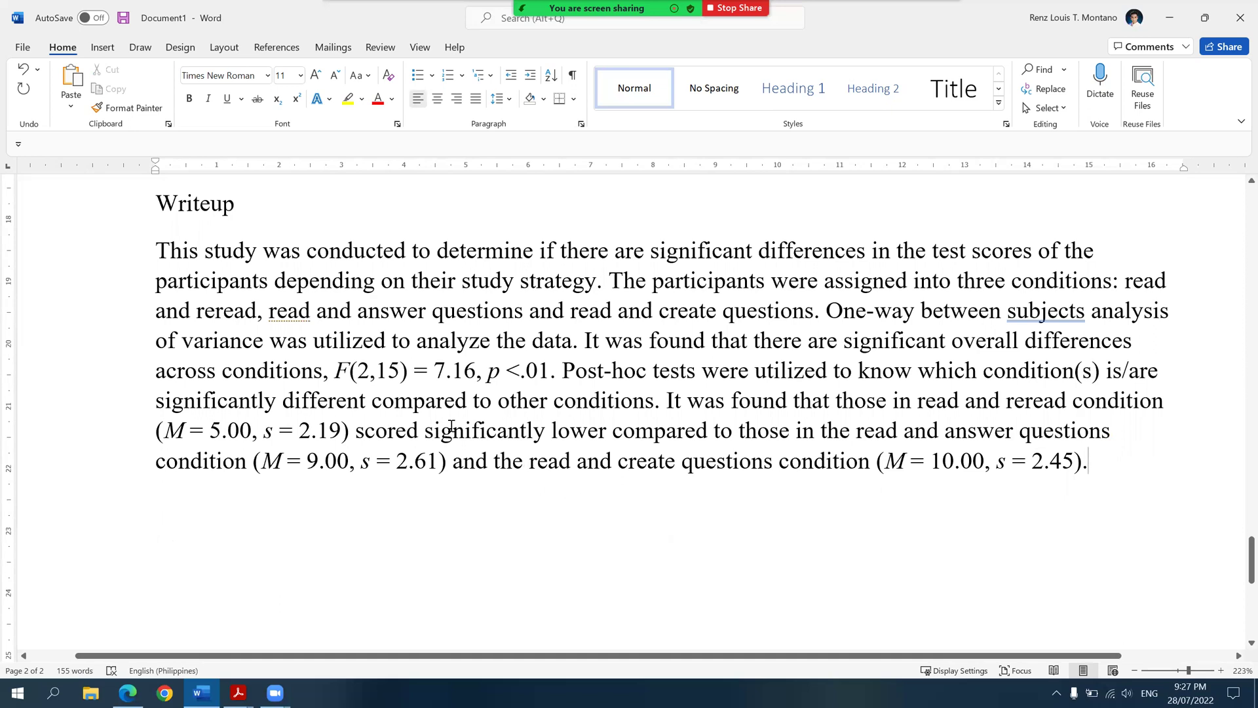
- Review the completed writeup, including the F statistic, the p value and the final sentence on the post-hoc results
drag(158, 251, 1124, 456)
click(1143, 460)
drag(335, 371, 375, 371)
drag(512, 375, 494, 415)
click(560, 459)
drag(667, 401, 1066, 408)
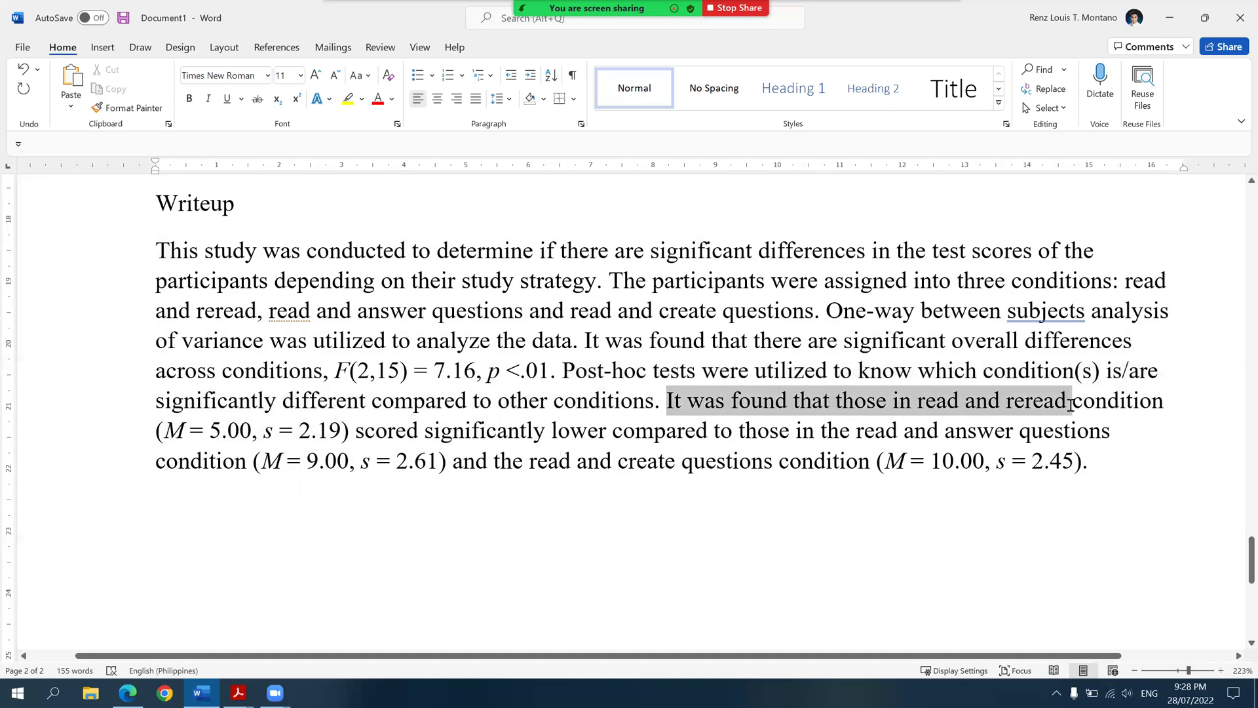
drag(1070, 405, 944, 434)
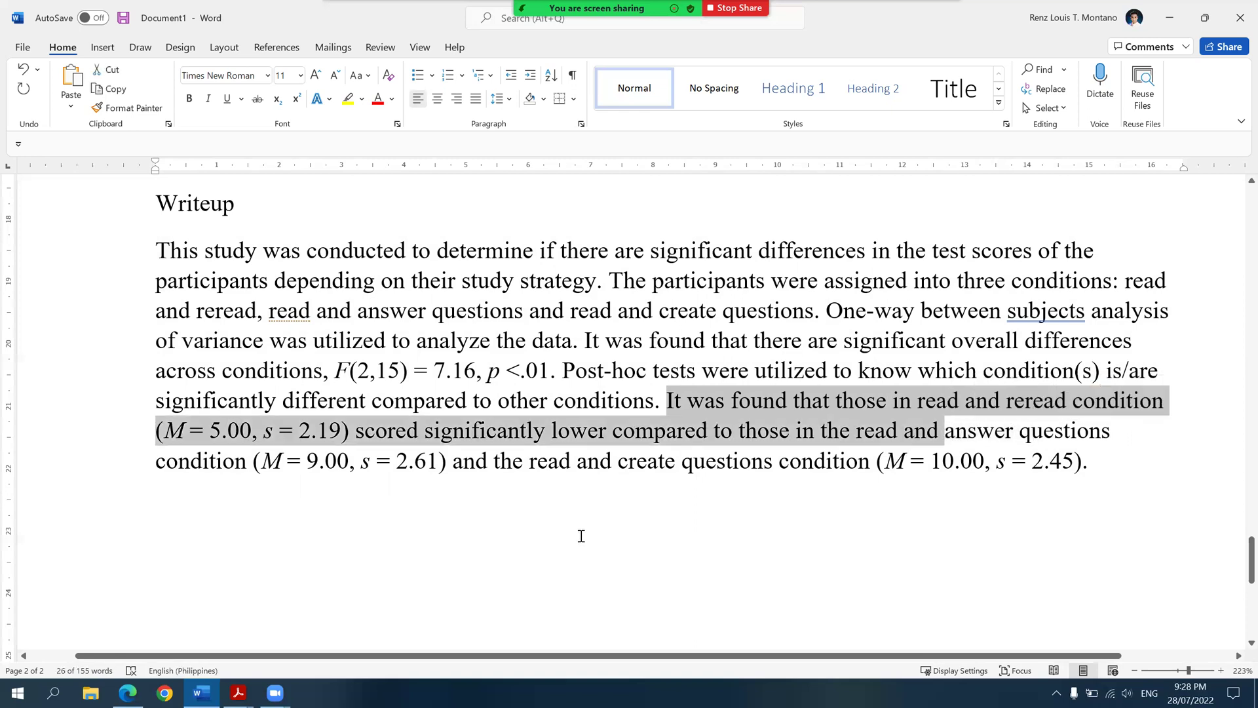
click(558, 542)
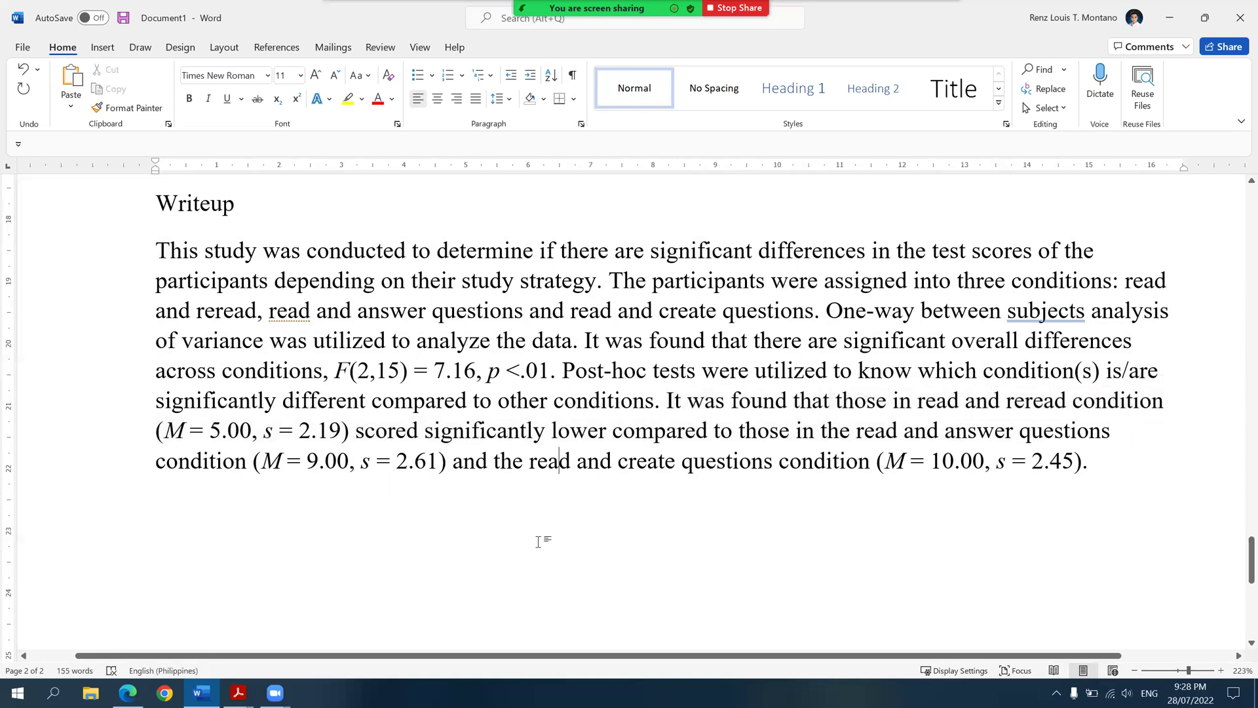